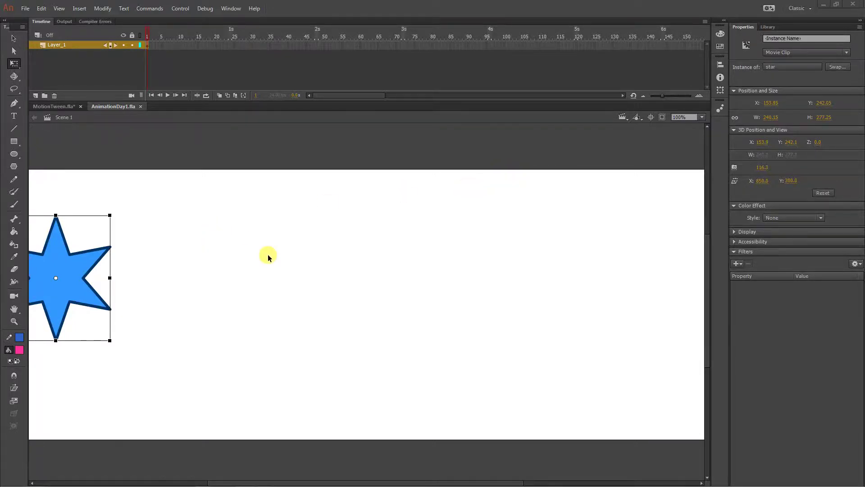
- Add a keyframe at frame 45 on the star's layer
right_click(75, 265)
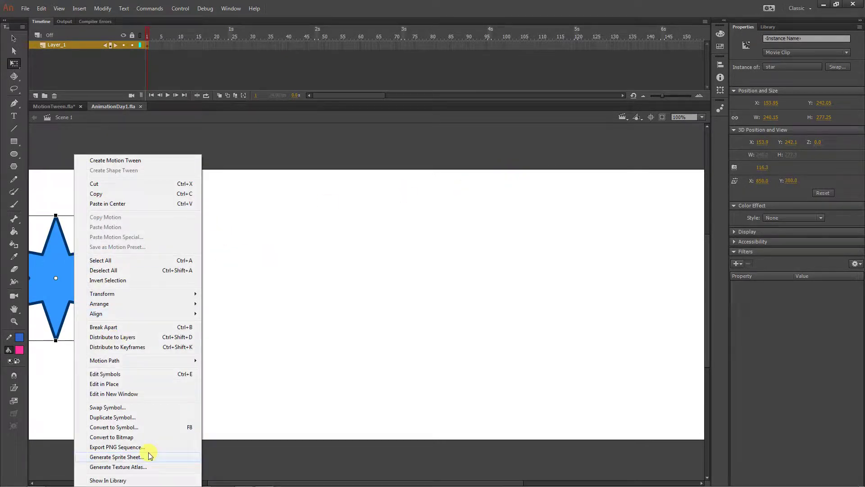
click(309, 340)
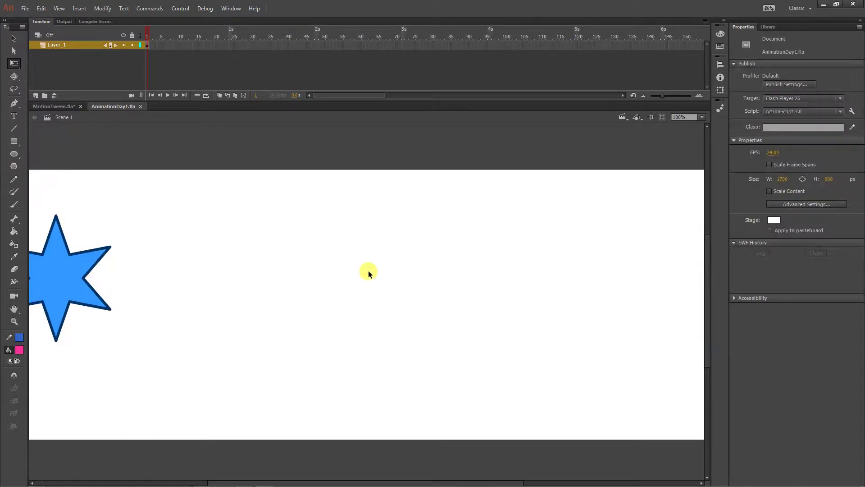
click(80, 256)
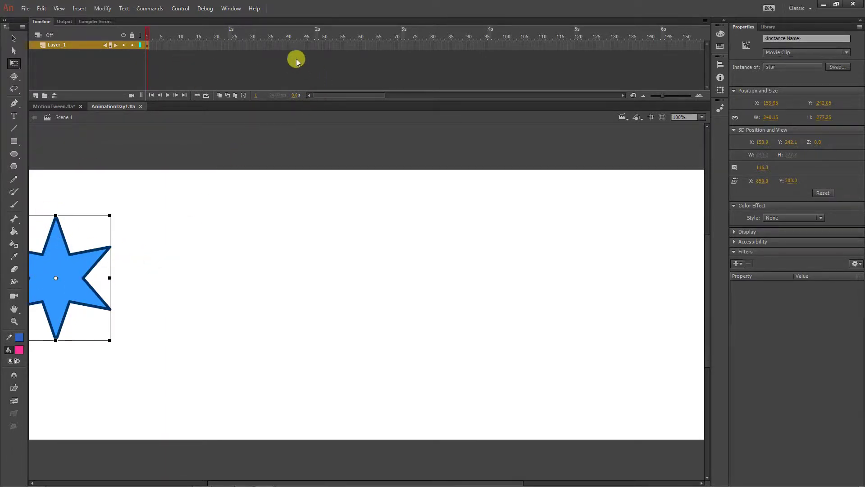
key(ctrl+shift+a)
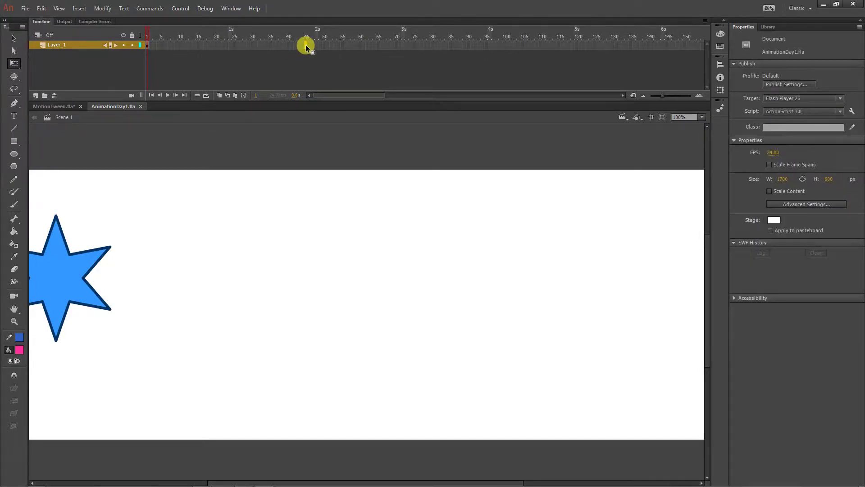
right_click(306, 45)
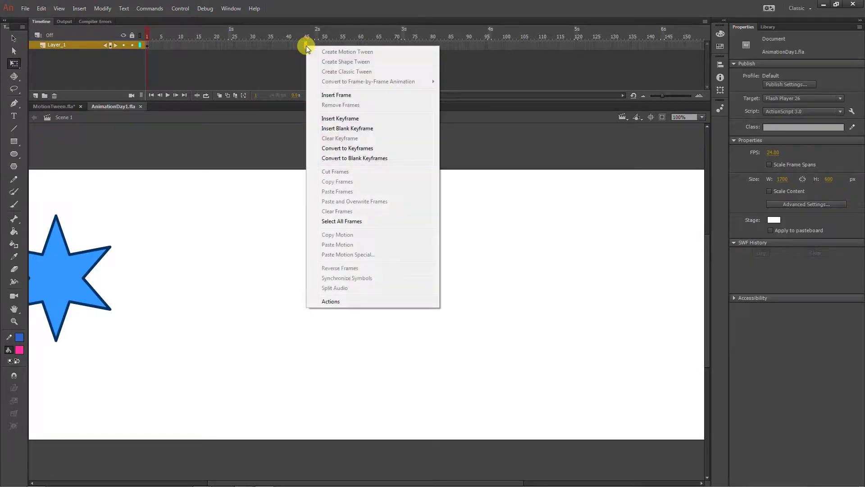
click(340, 119)
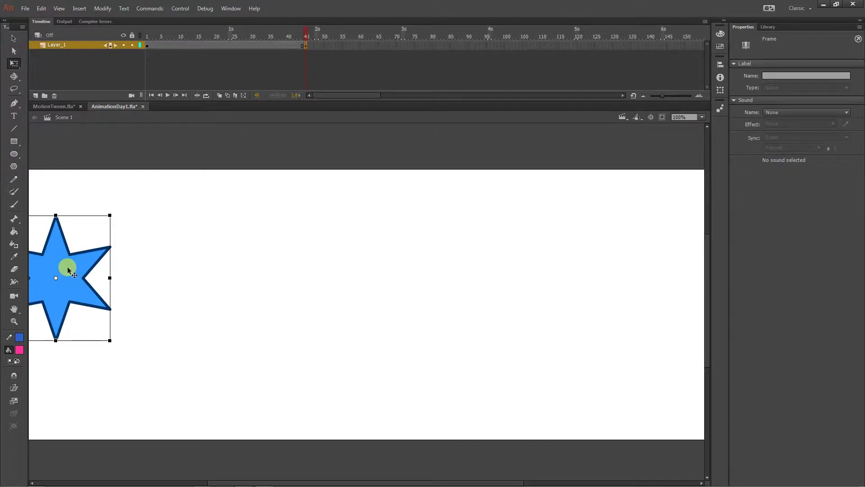
- Move the star to stage right at frame 45 and create a classic tween from frame 1
drag(72, 269, 644, 286)
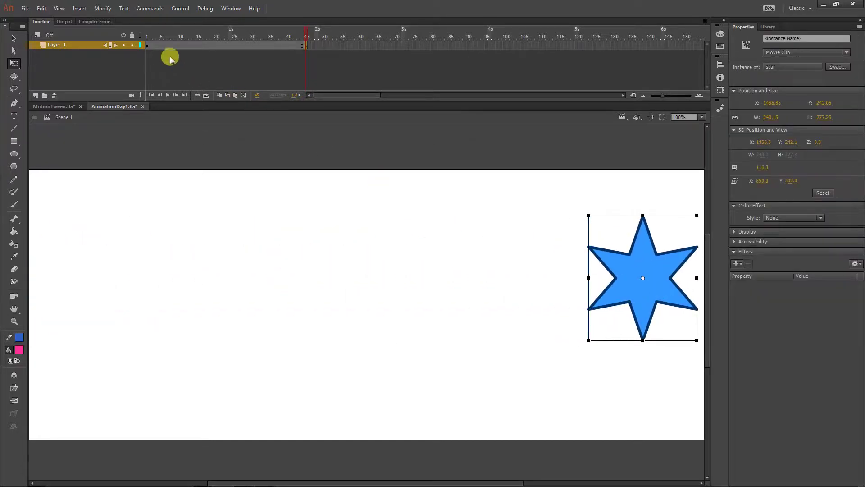
click(147, 46)
click(305, 46)
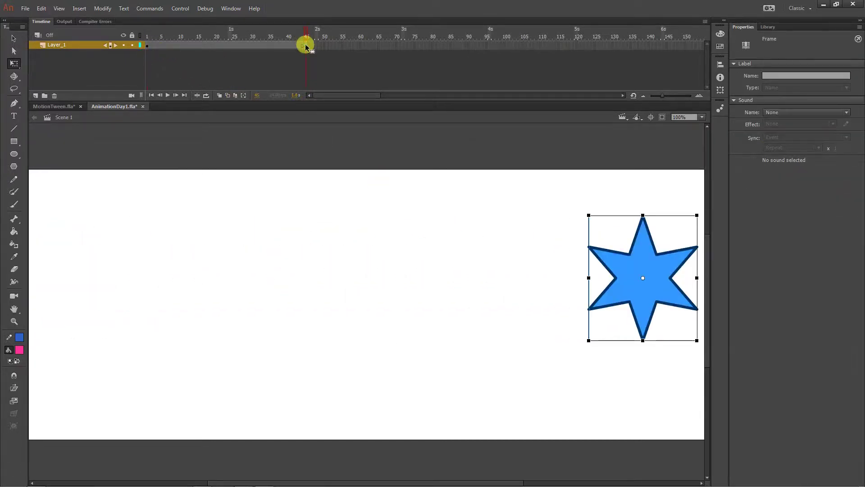
right_click(248, 45)
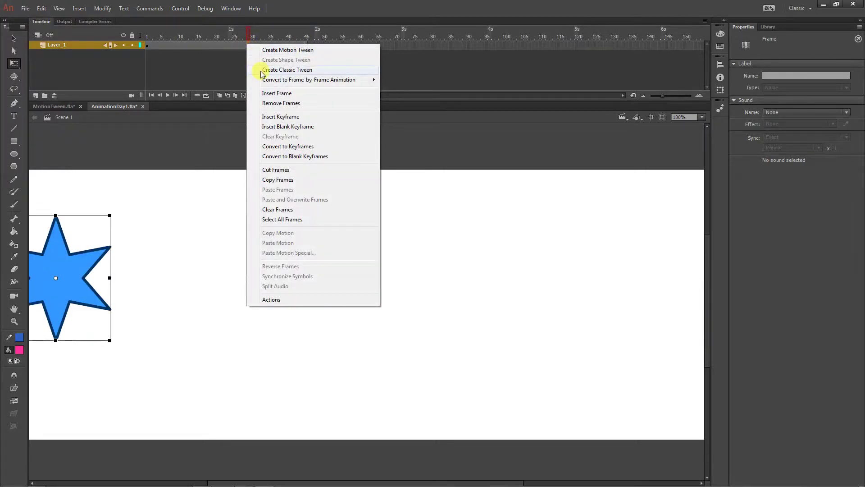
click(287, 70)
drag(247, 47, 290, 53)
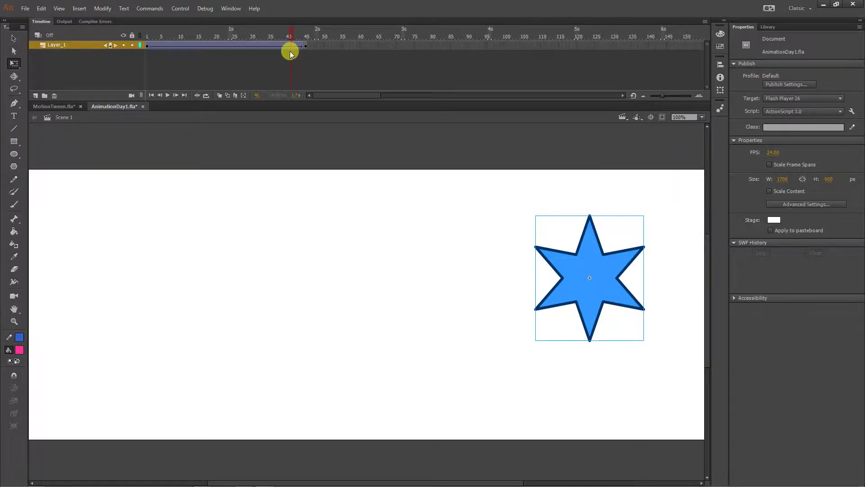
- At frame 22, drag the star down to the stage's bottom edge
click(220, 46)
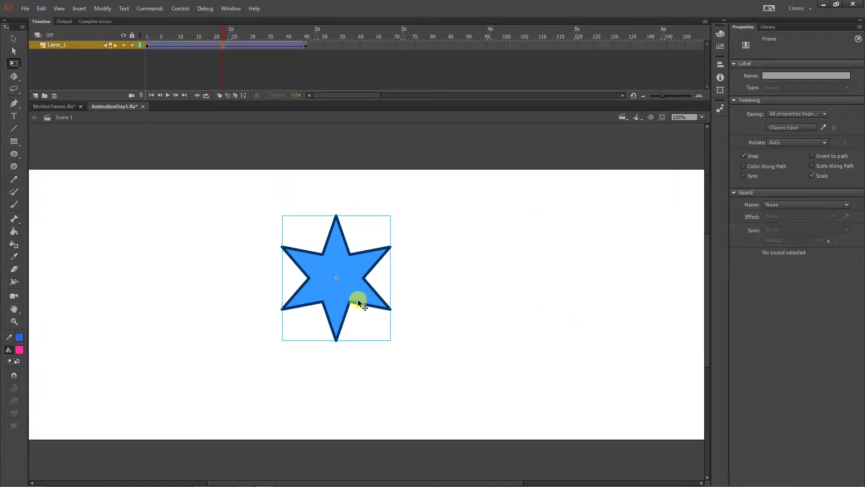
drag(333, 307, 321, 408)
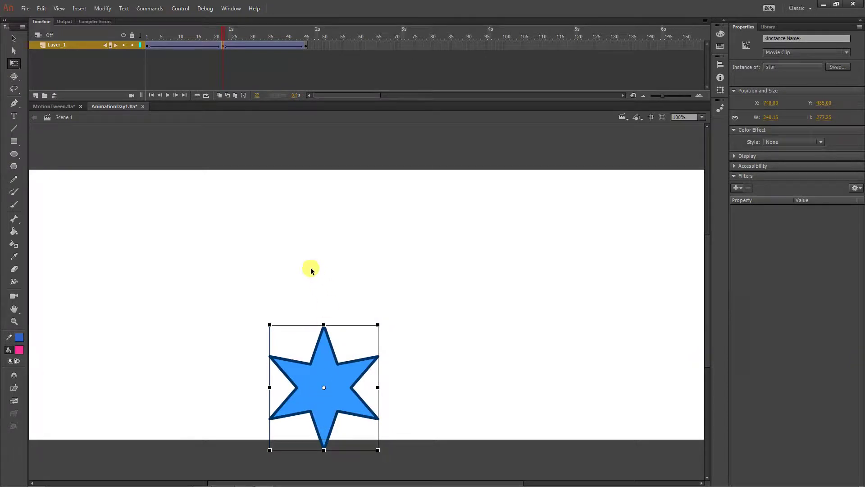
click(401, 47)
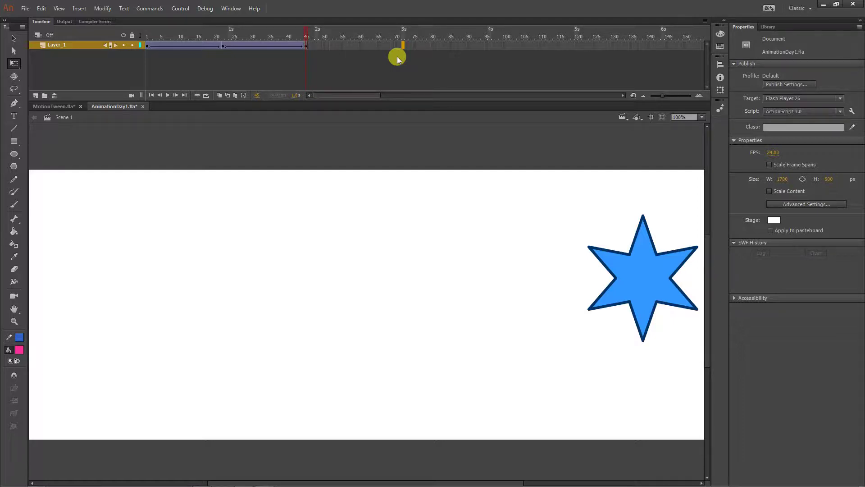
- Switch to MotionTween.fla and show its Library panel
click(44, 108)
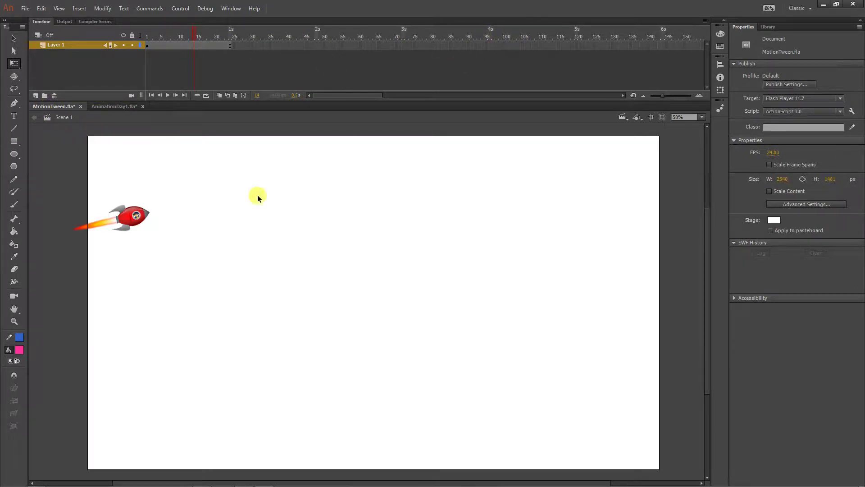
click(131, 214)
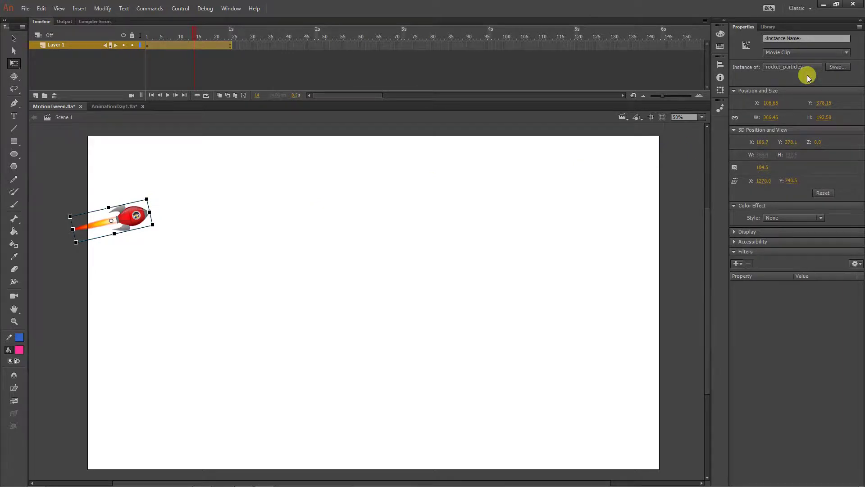
click(768, 27)
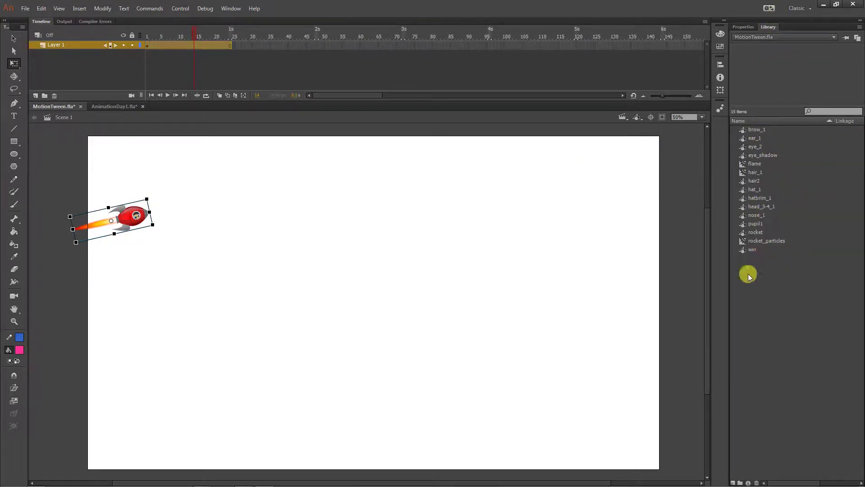
- Extend Layer 1's frames to frame 96 so the rocket stays on stage
click(162, 47)
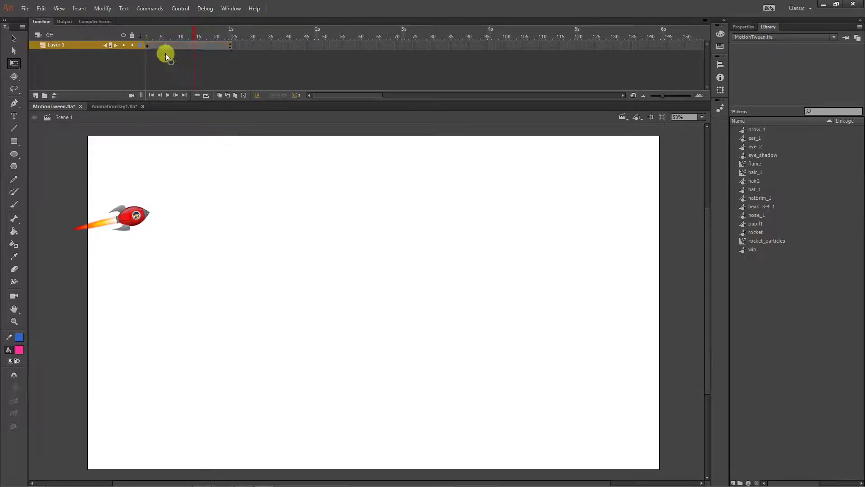
click(141, 36)
right_click(492, 47)
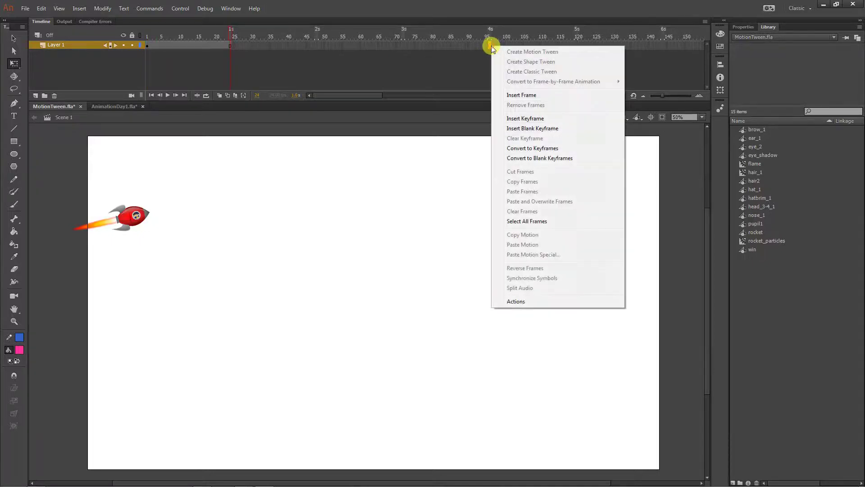
click(512, 95)
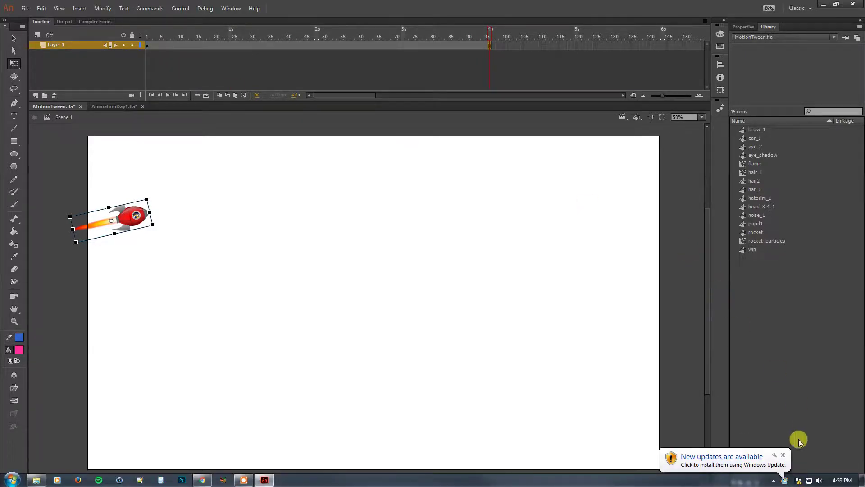
click(783, 455)
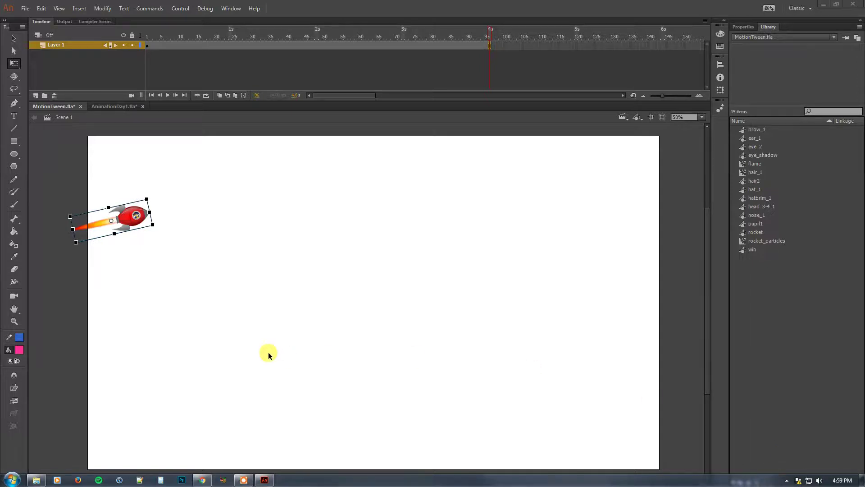
click(244, 47)
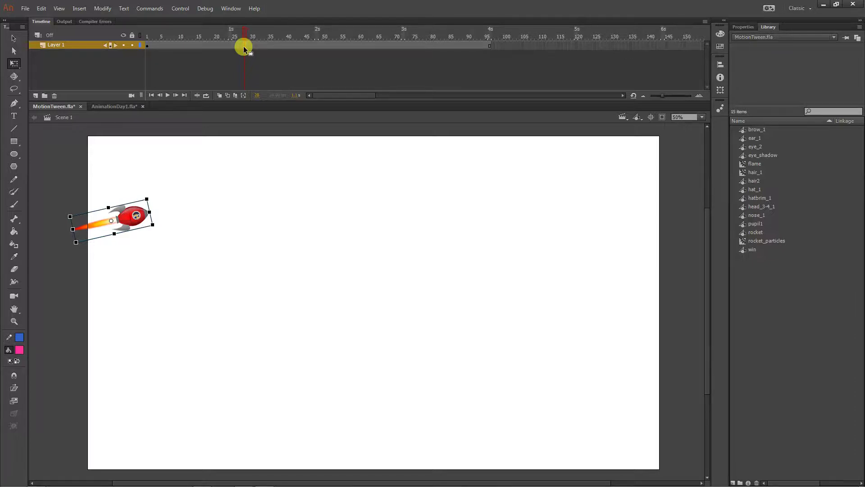
- Apply a motion tween to Layer 1 and move the rocket to the stage's right side
click(313, 45)
right_click(313, 46)
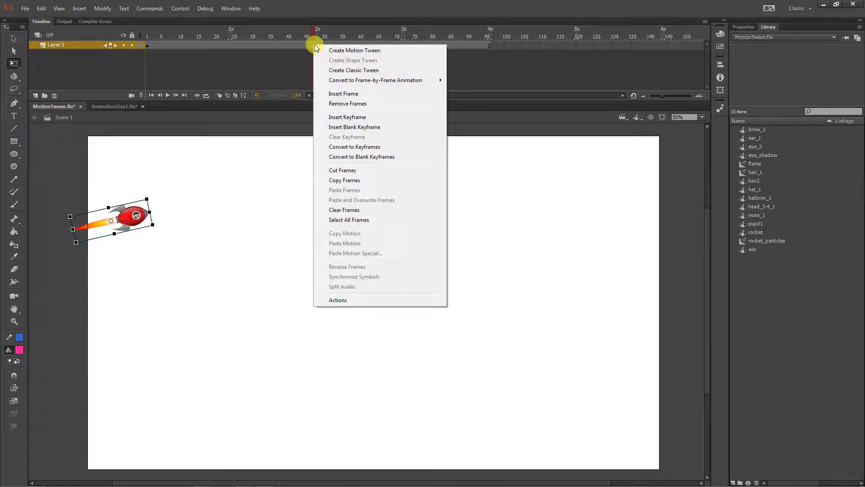
click(322, 51)
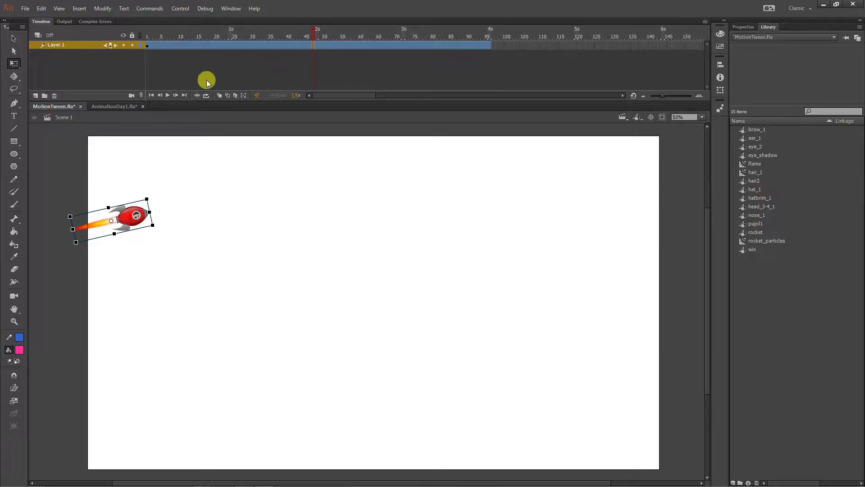
click(184, 50)
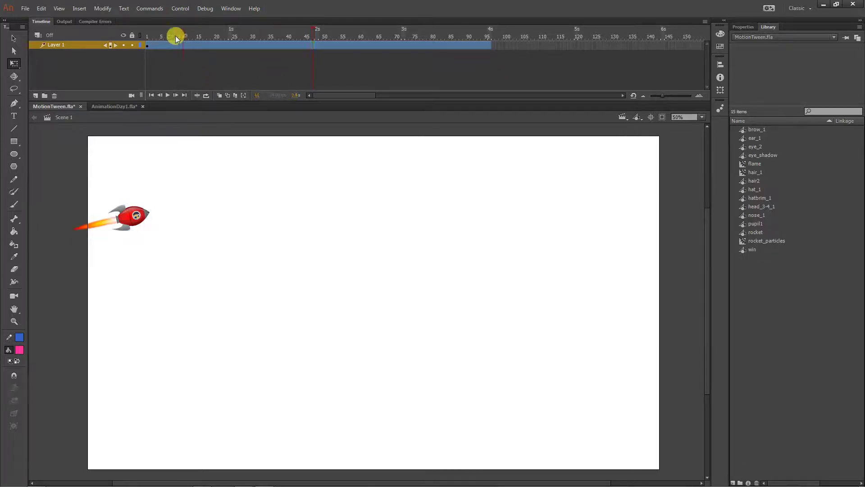
click(403, 40)
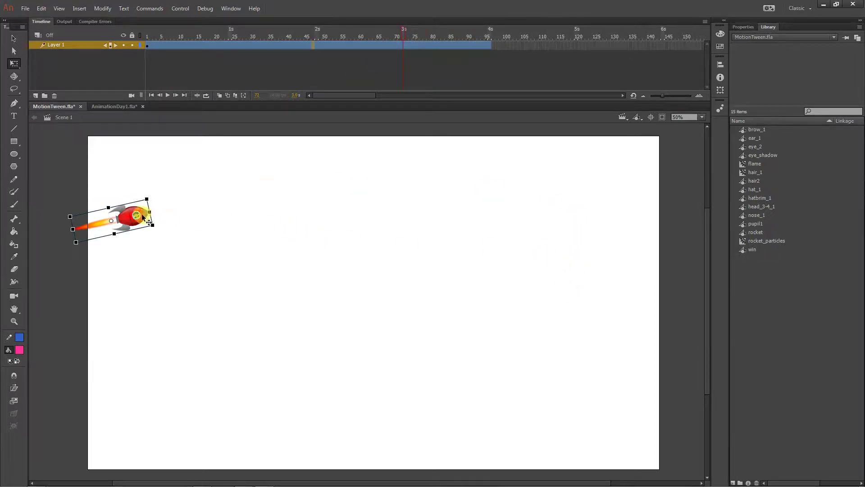
drag(142, 218, 591, 218)
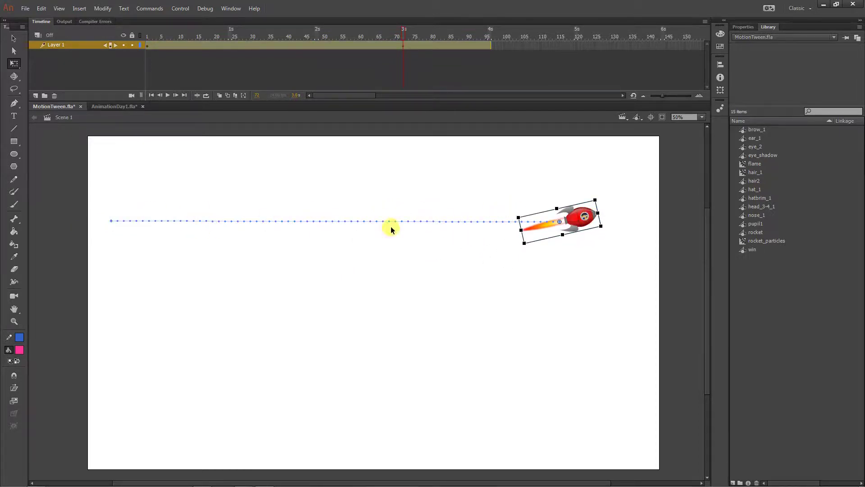
- Reshape the path so the rocket rises to top-centre at frame 72, then heads lower right
drag(274, 27, 406, 32)
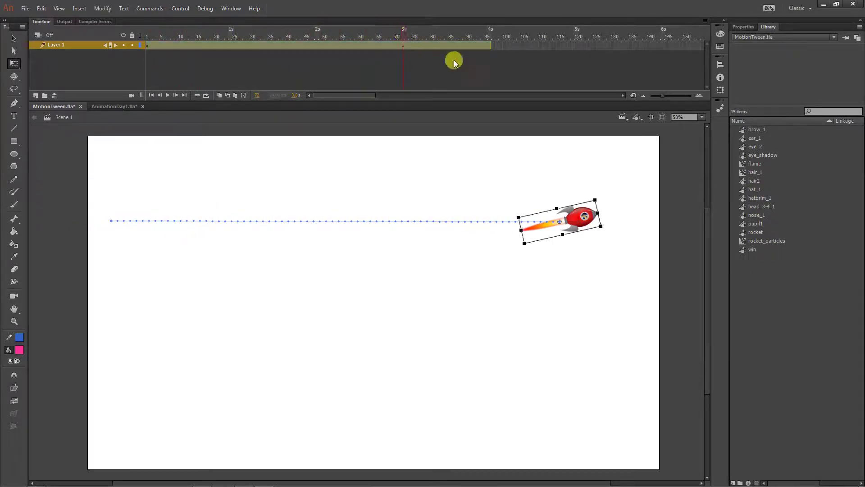
drag(575, 234, 447, 166)
drag(166, 41, 483, 48)
drag(461, 165, 633, 390)
mouse_move(477, 34)
mouse_down()
mouse_move(165, 37)
mouse_move(464, 41)
mouse_up()
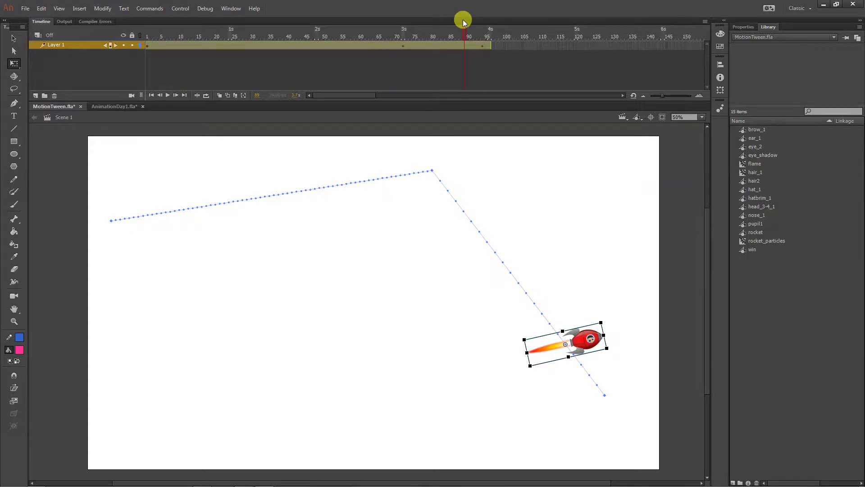
click(403, 34)
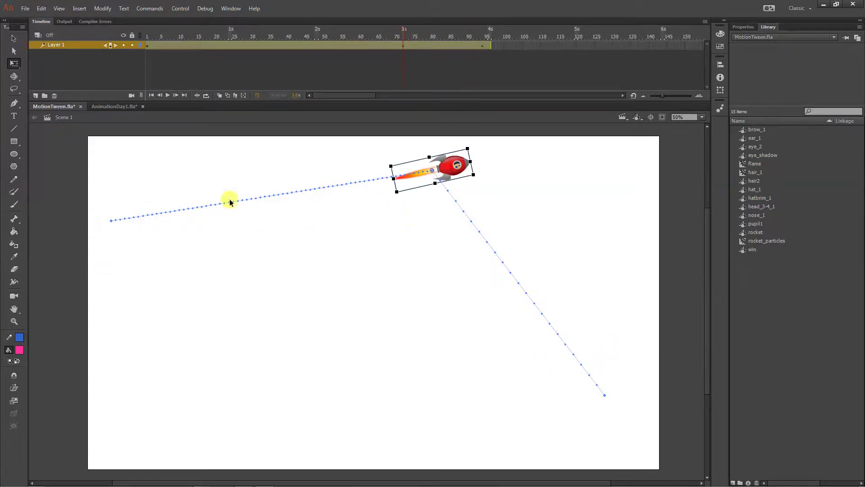
- In AnimationDay1.fla, scale the star down at frame 22, then return to MotionTween.fla
click(110, 106)
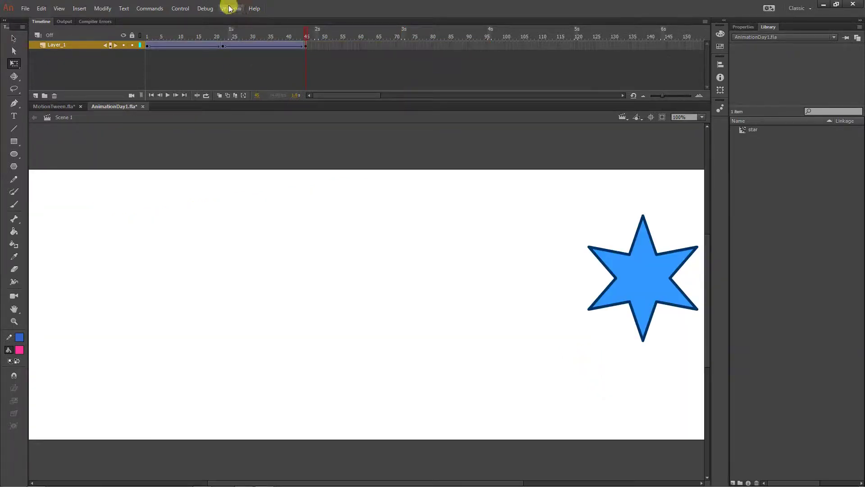
click(224, 29)
click(328, 358)
drag(377, 324, 336, 359)
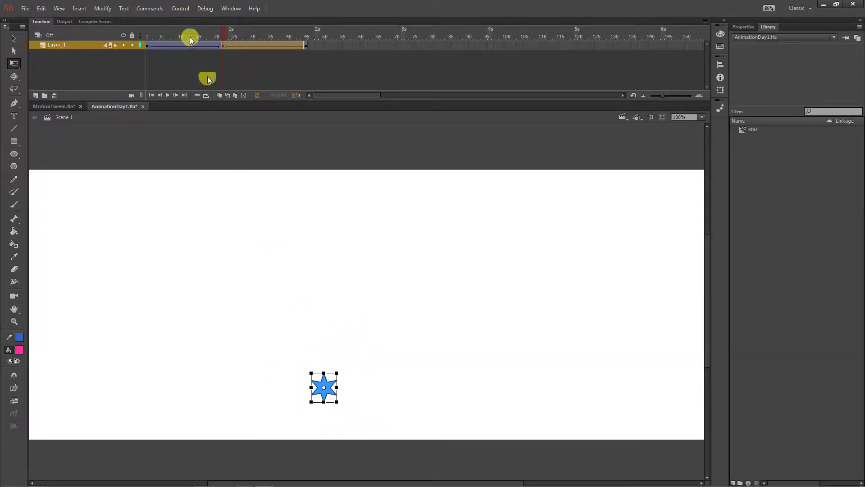
drag(220, 31, 305, 37)
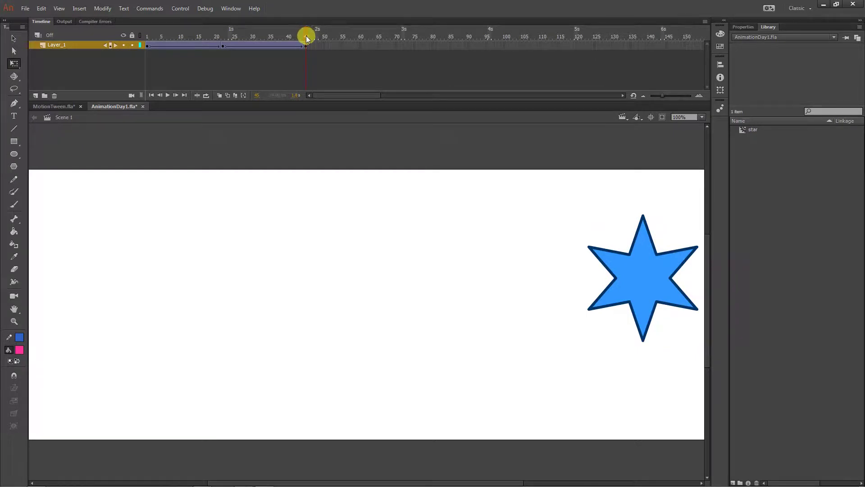
click(632, 260)
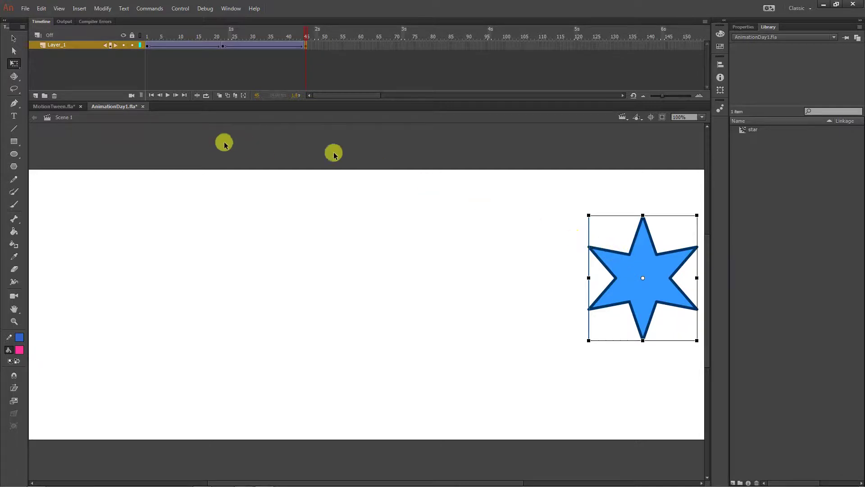
click(54, 107)
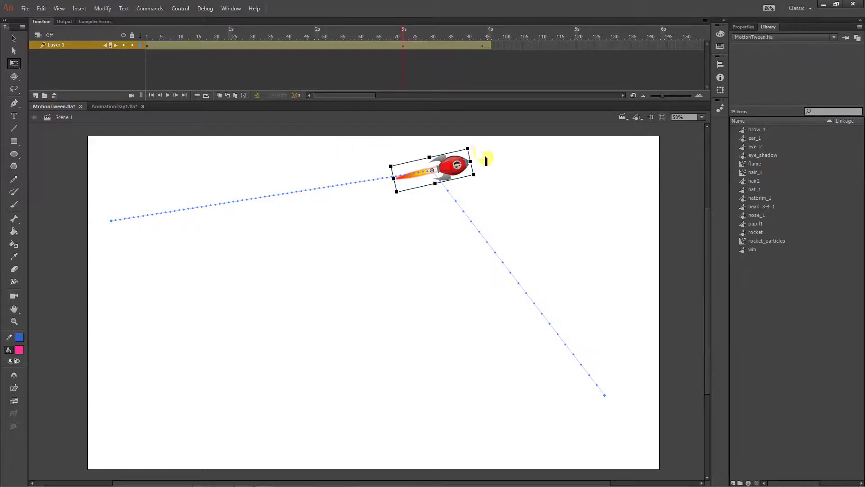
click(491, 163)
click(457, 153)
drag(467, 148, 445, 161)
drag(310, 30, 124, 33)
click(147, 45)
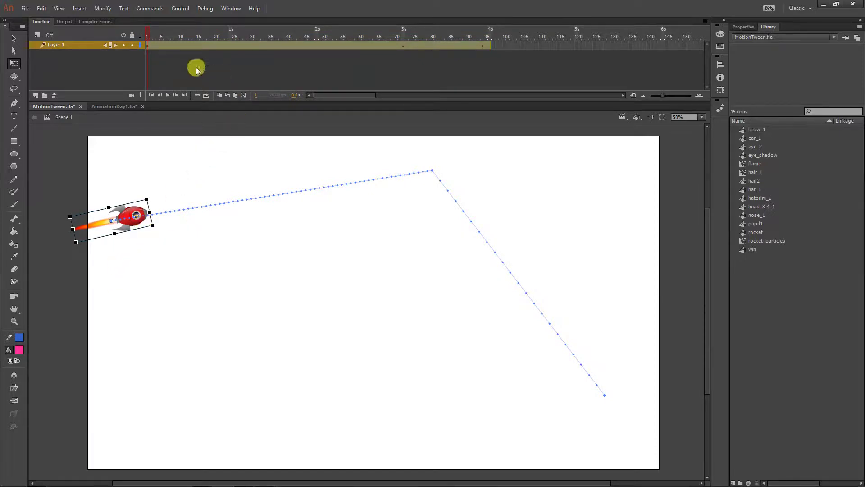
drag(149, 32, 489, 49)
click(489, 49)
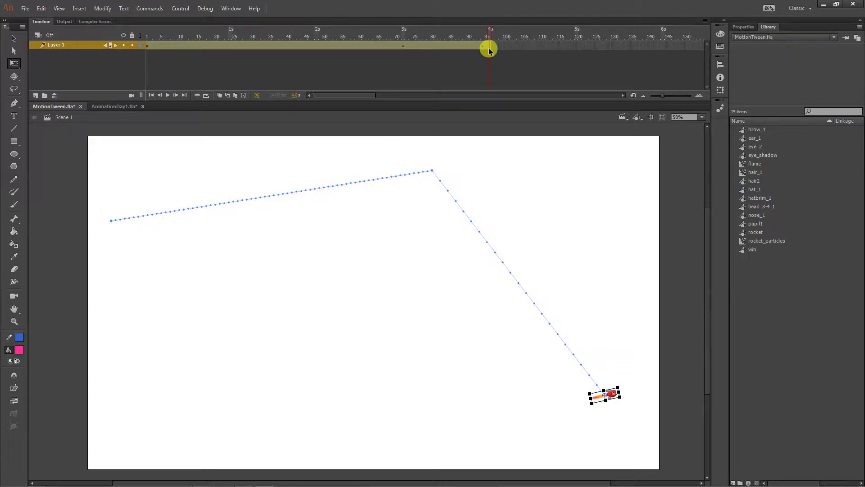
key(ctrl+z)
key(ctrl+z)
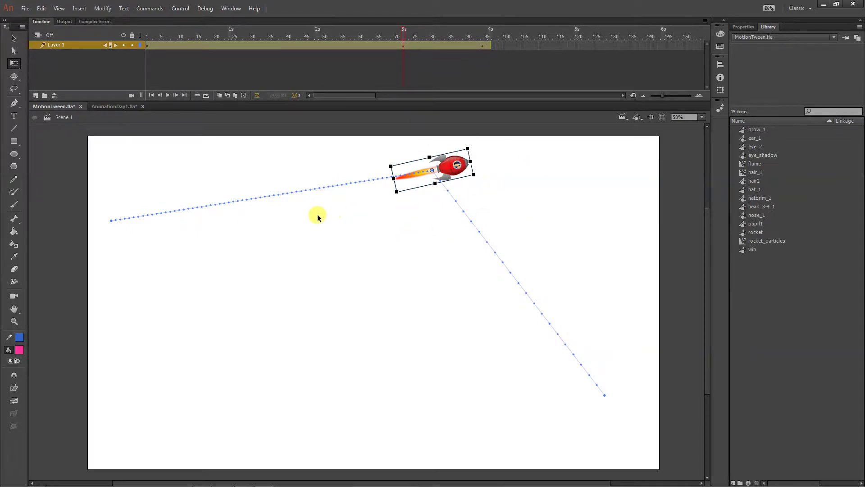
- Add a Scale keyframe at frame 95 of the rocket's tween
click(400, 82)
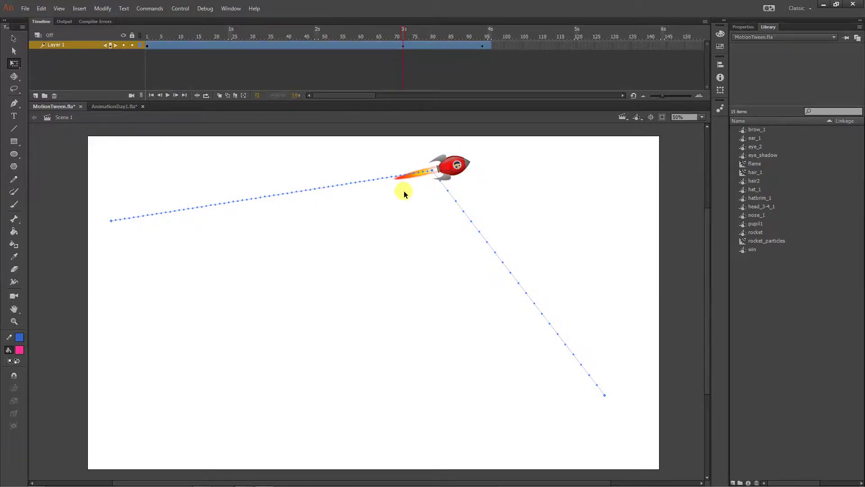
click(483, 35)
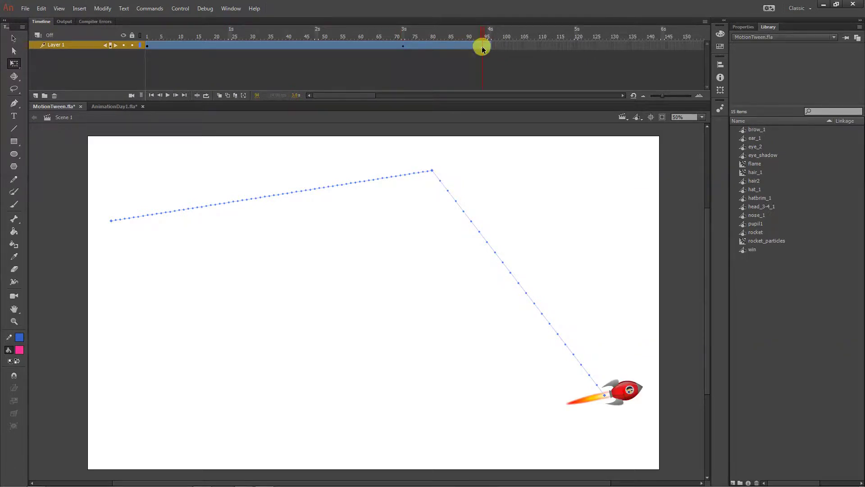
click(483, 46)
right_click(482, 47)
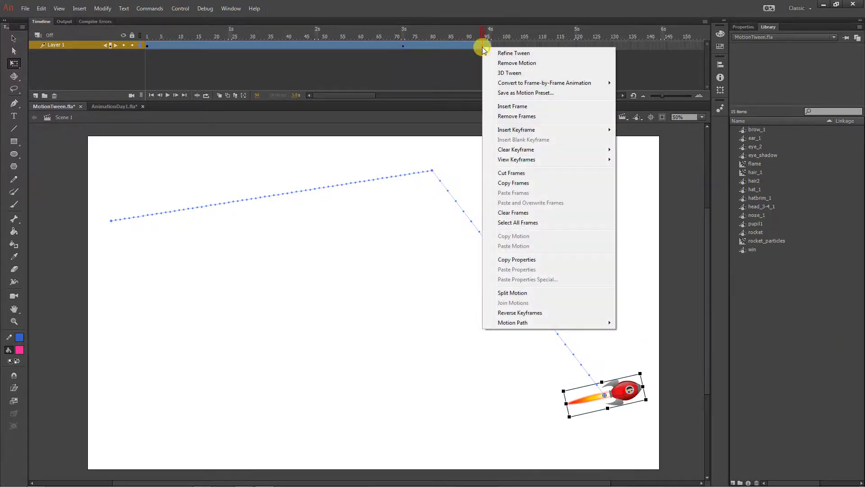
mouse_move(533, 132)
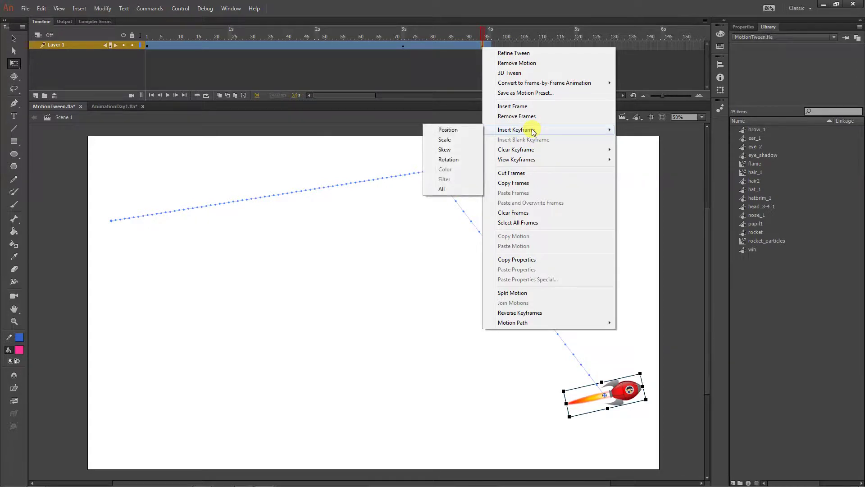
click(445, 140)
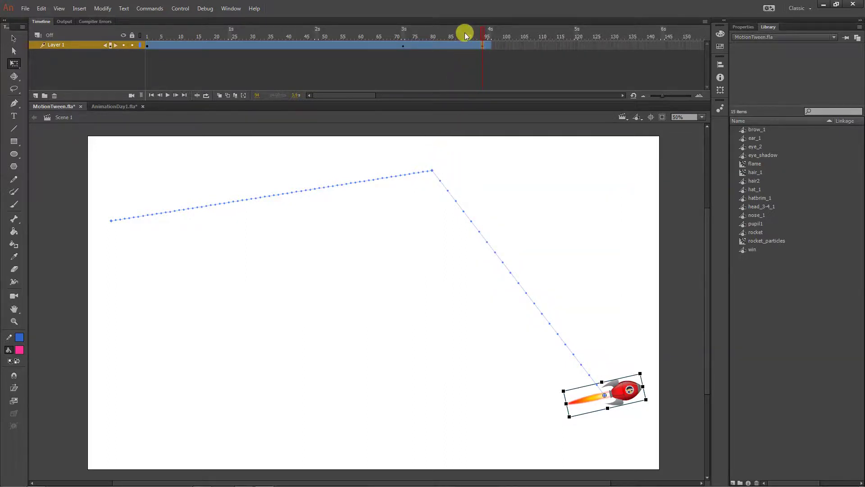
- Shrink the rocket at the frame-72 path corner
drag(464, 33, 402, 32)
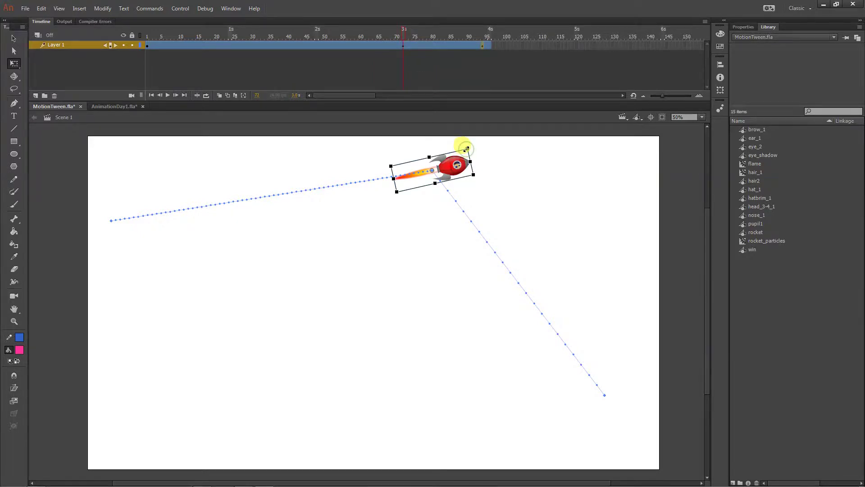
drag(463, 141, 450, 154)
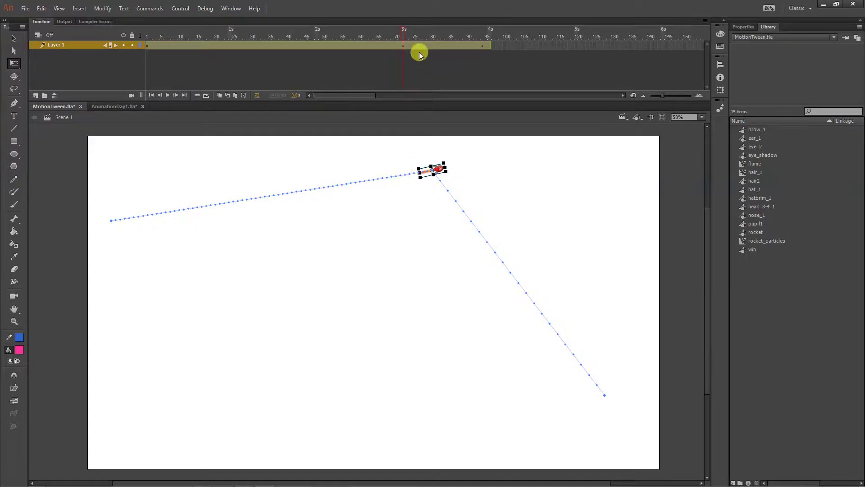
drag(404, 35, 484, 41)
click(484, 41)
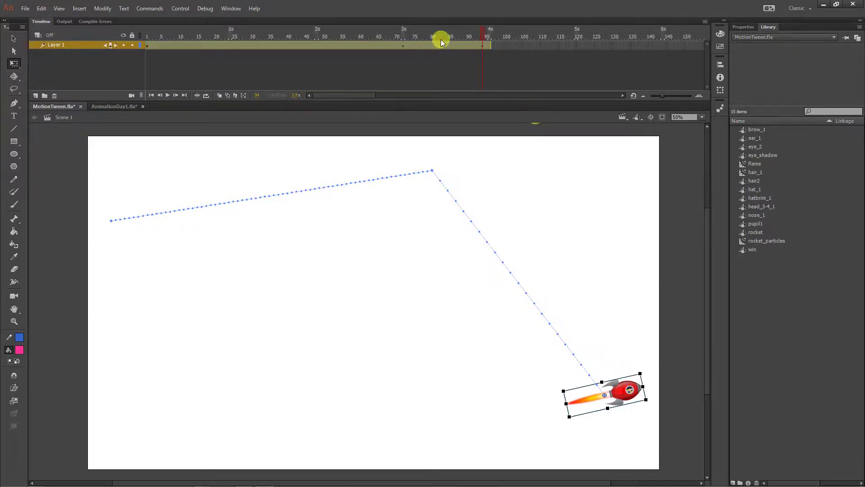
click(403, 36)
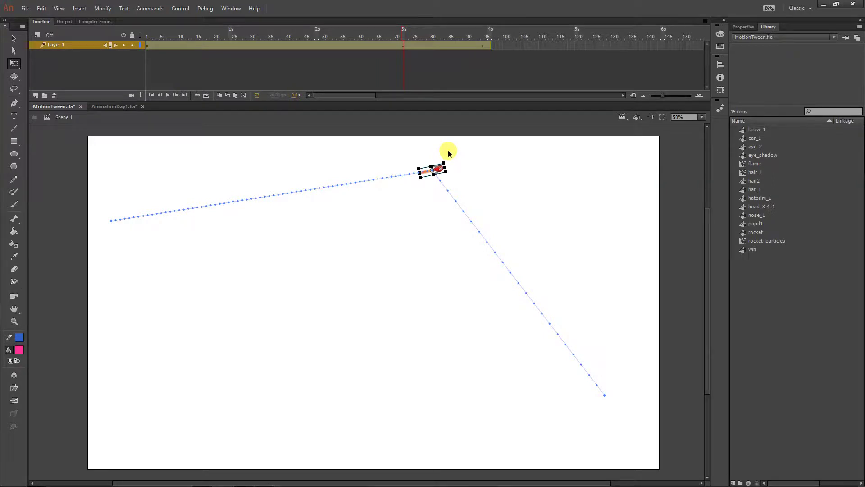
- Check the frame-72 options and the rocket's properties without adding a keyframe
click(403, 45)
right_click(404, 46)
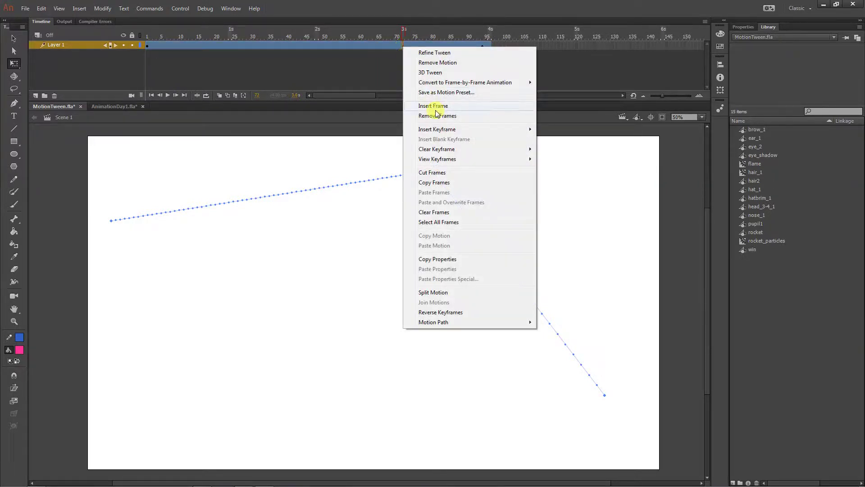
mouse_move(444, 130)
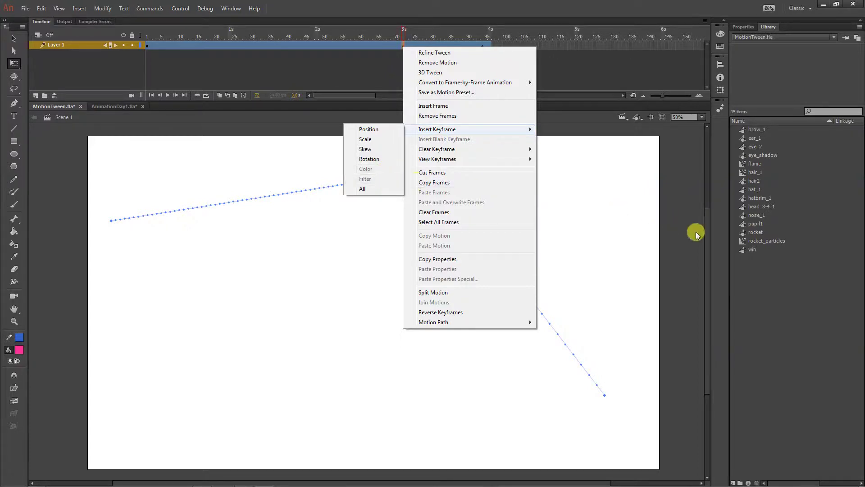
click(703, 222)
click(744, 28)
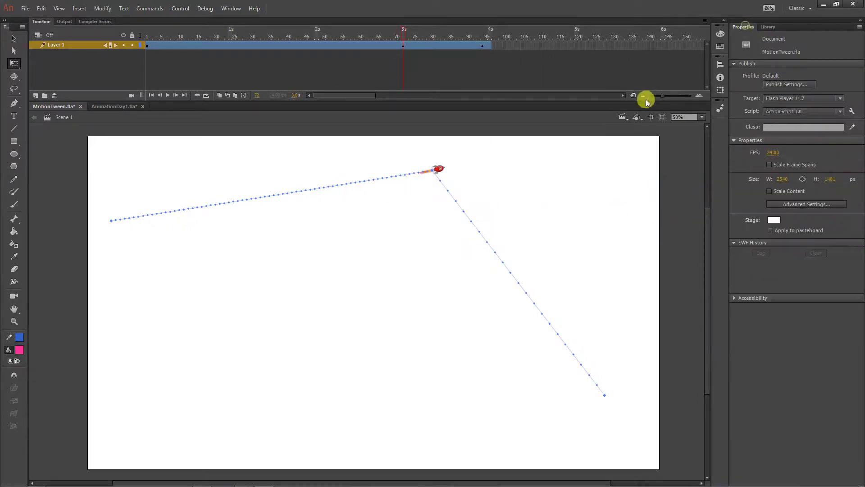
click(441, 170)
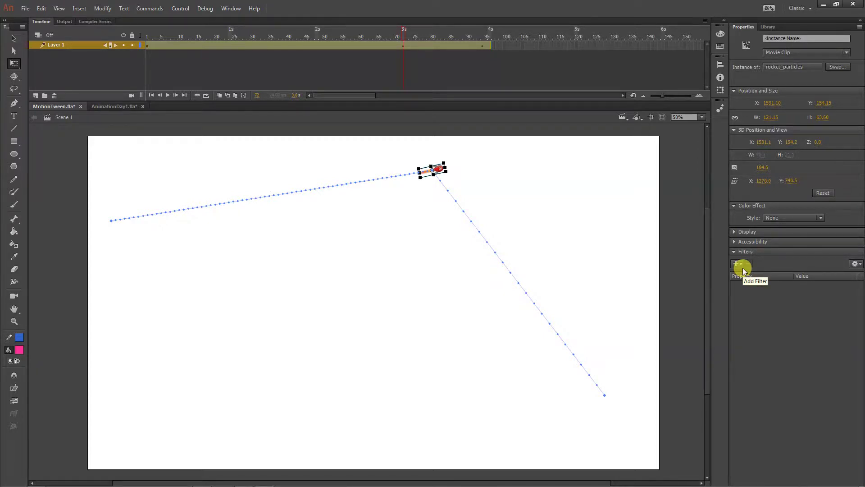
- Undo the rocket's shrink and move it to the path's lower-right end
key(ctrl+z)
key(ctrl+z)
key(ctrl+z)
key(ctrl+z)
key(ctrl+z)
key(ctrl+z)
key(ctrl+z)
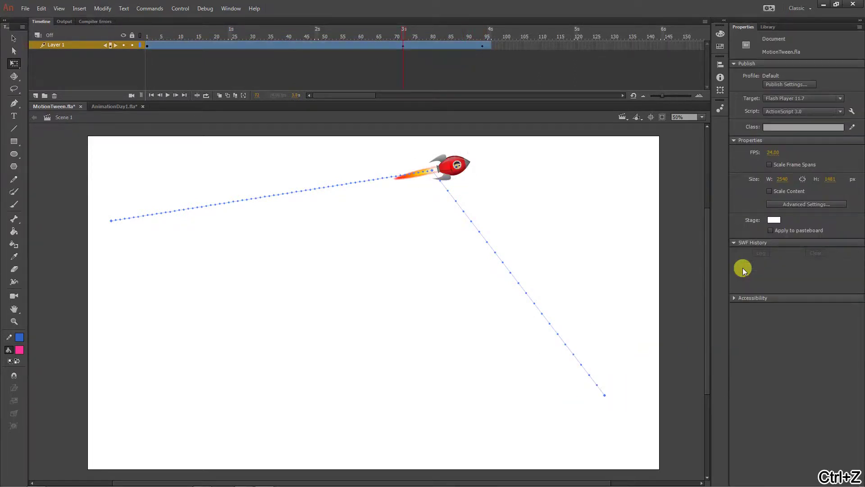
key(ctrl+z)
key(ctrl+z)
key(ctrl+z)
drag(456, 166, 609, 384)
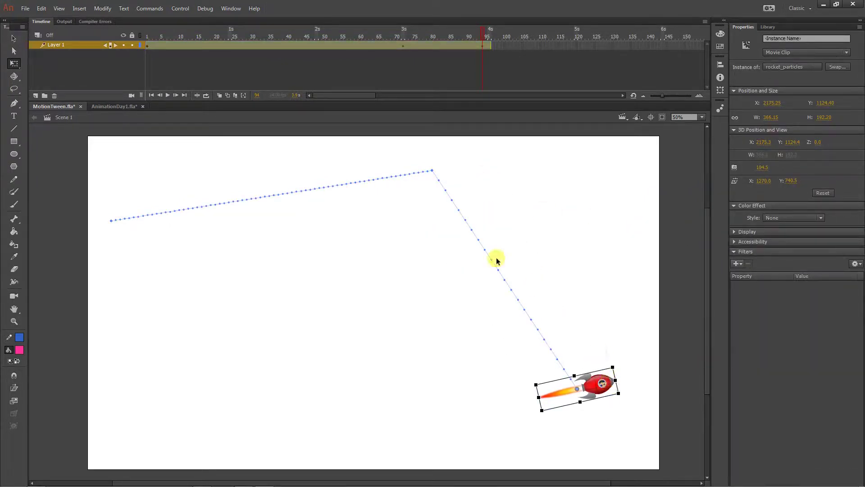
- In AnimationDay1.fla, undo the frame-22 shrink and scale the star down at frame 45
click(134, 109)
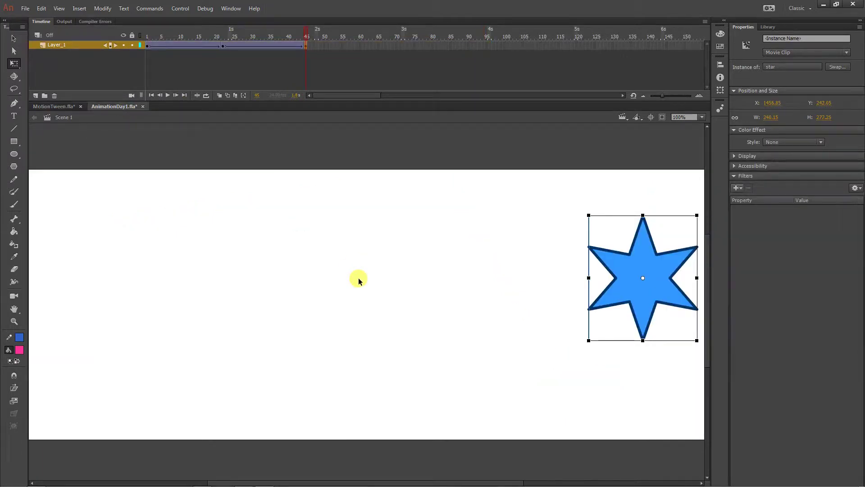
key(ctrl+z)
key(ctrl+z)
key(ctrl+z)
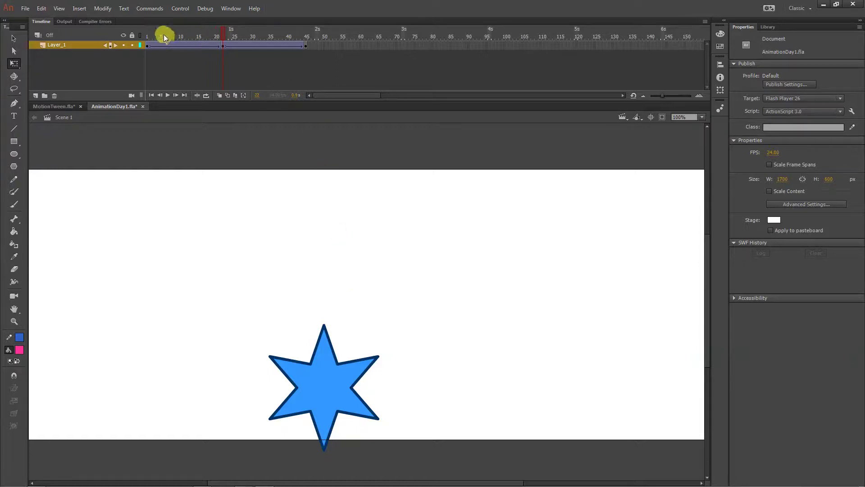
drag(161, 34, 317, 47)
click(223, 45)
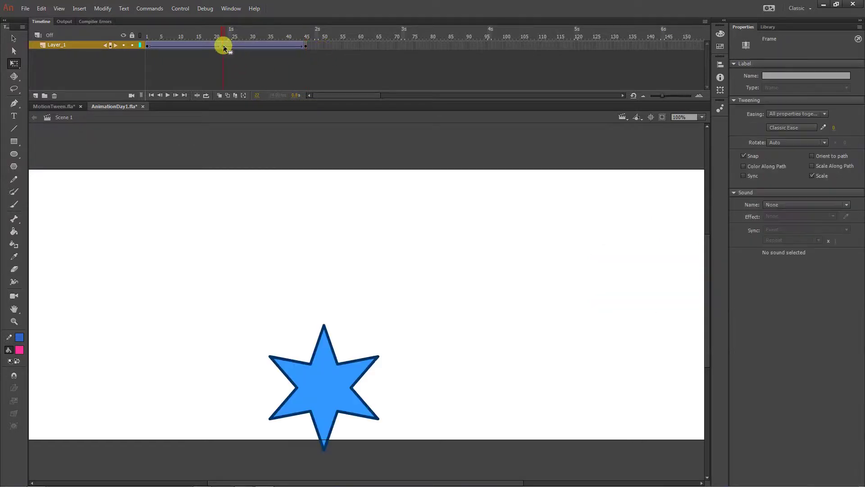
click(305, 46)
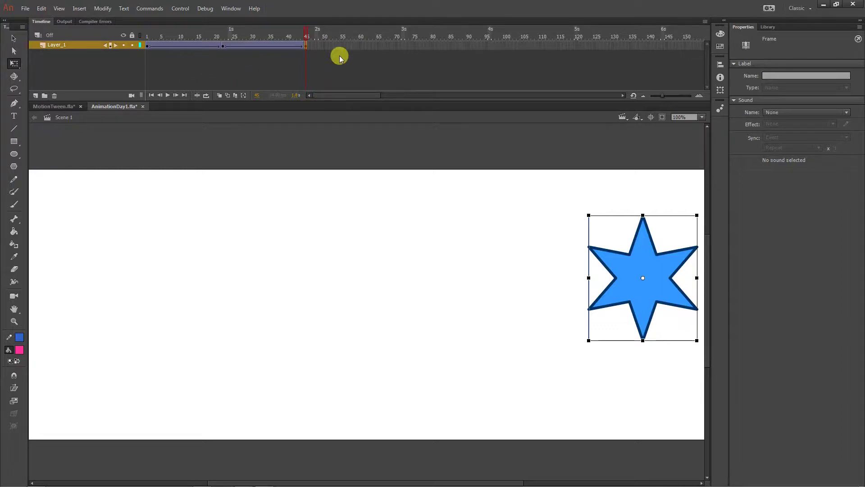
click(631, 233)
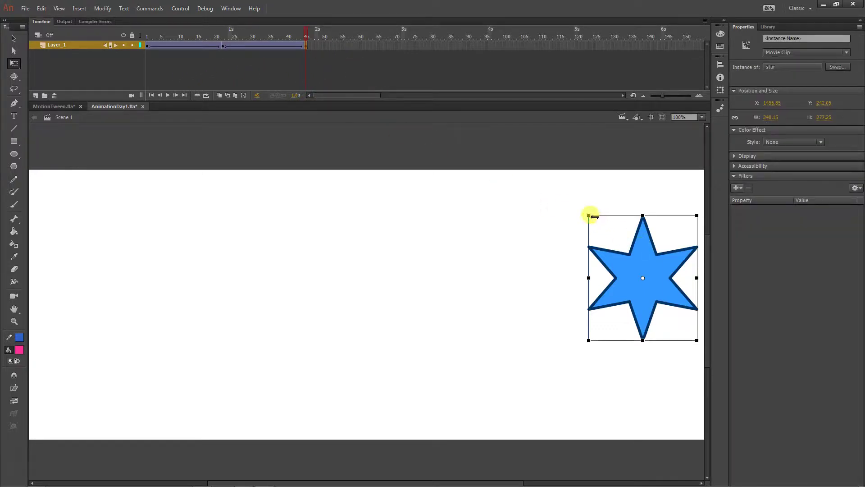
drag(589, 215, 630, 230)
- Shrink the star at a mid-tween frame as well
drag(307, 31, 223, 29)
click(338, 356)
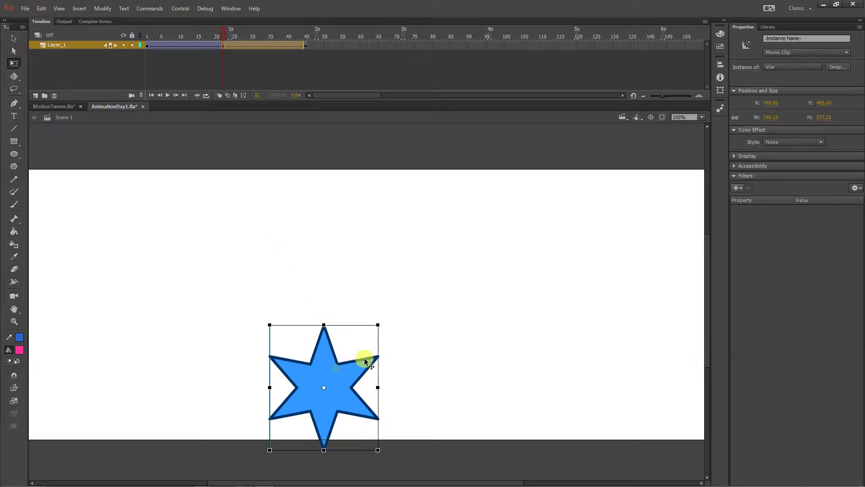
drag(378, 324, 354, 342)
drag(188, 42, 309, 45)
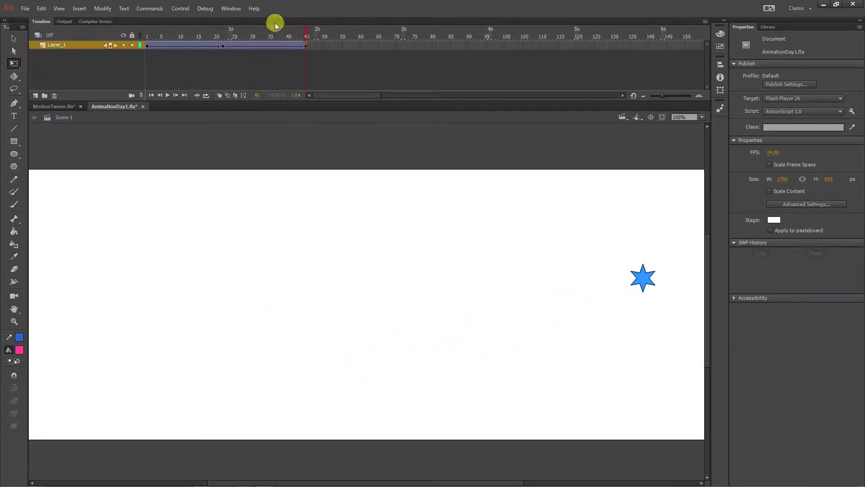
- Stretch the star tween to frame 71 and enlarge the star at frame 22 to 191.30 × 220.85
click(305, 47)
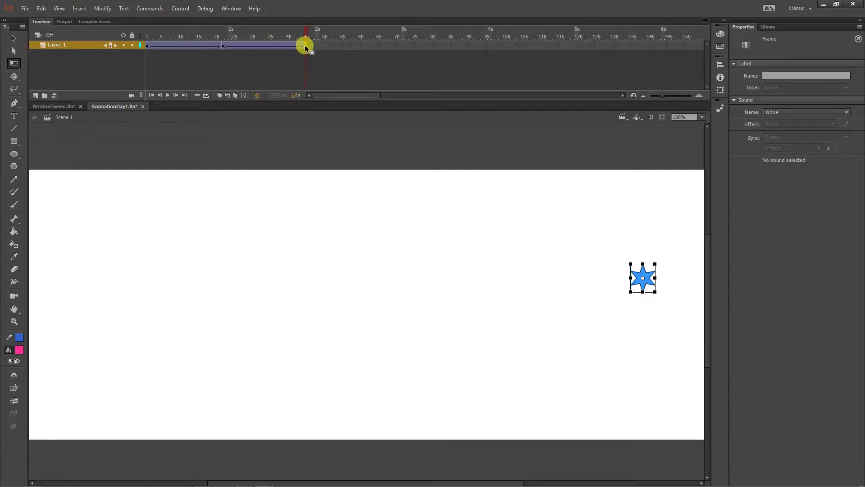
drag(307, 45, 223, 35)
click(334, 383)
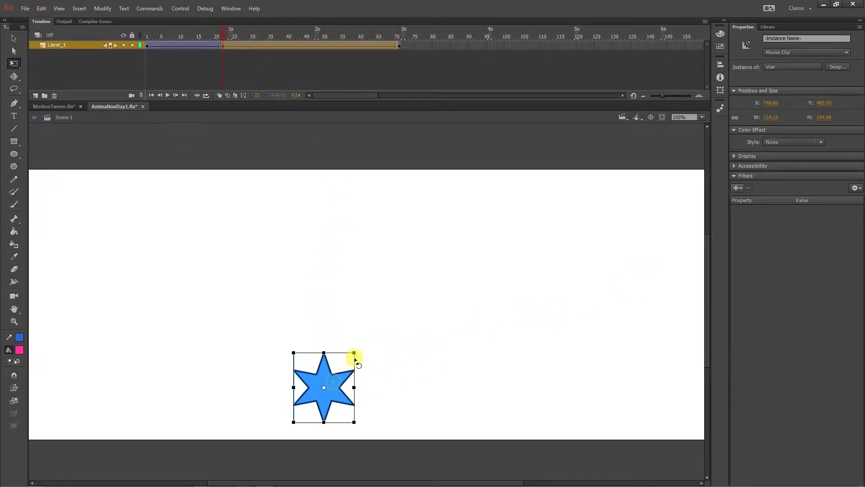
drag(355, 351, 368, 338)
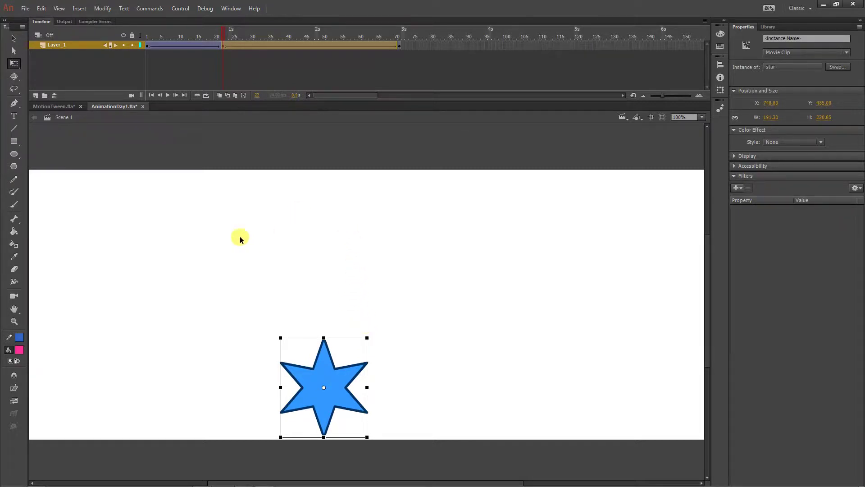
click(36, 106)
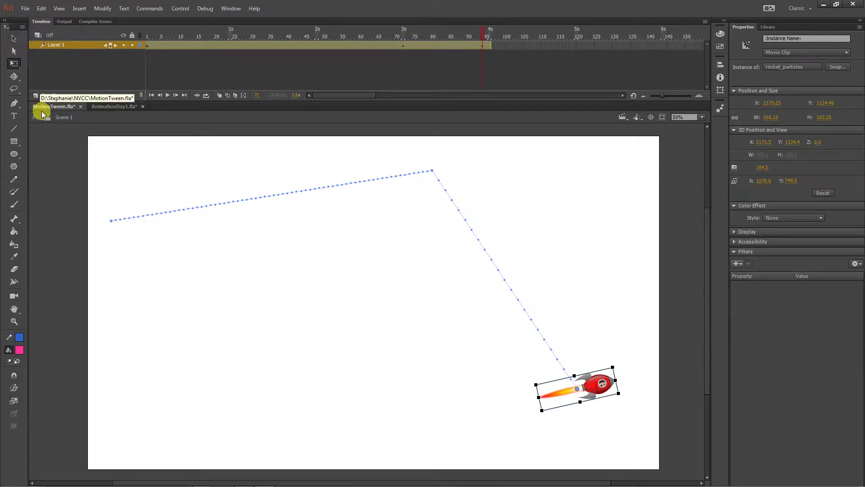
- Scale the rocket down at frame 94, the end of its path, then review frame 72
click(292, 270)
click(481, 45)
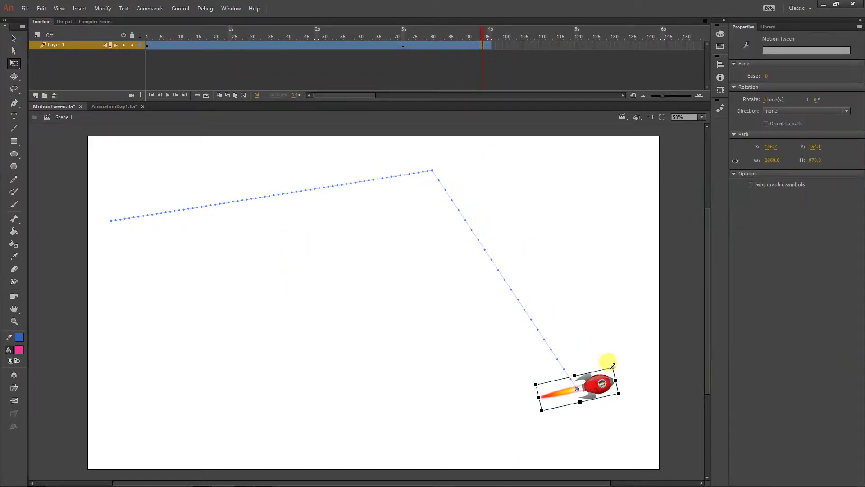
drag(610, 362, 610, 367)
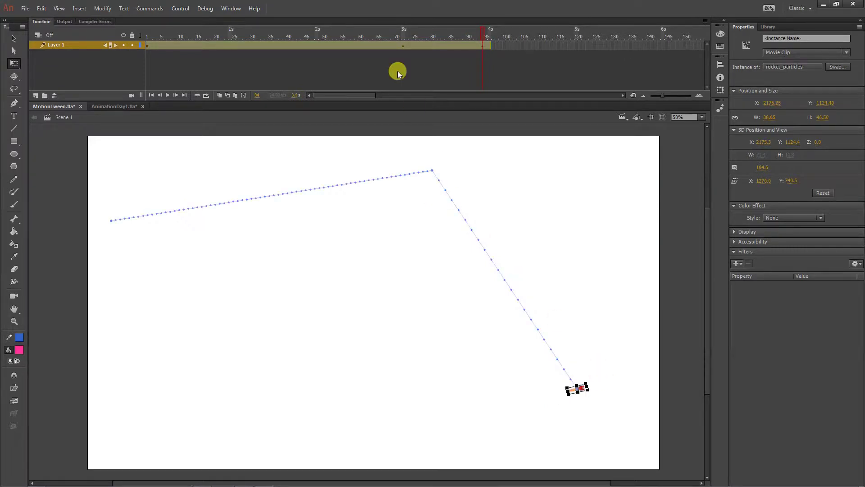
drag(456, 29, 96, 71)
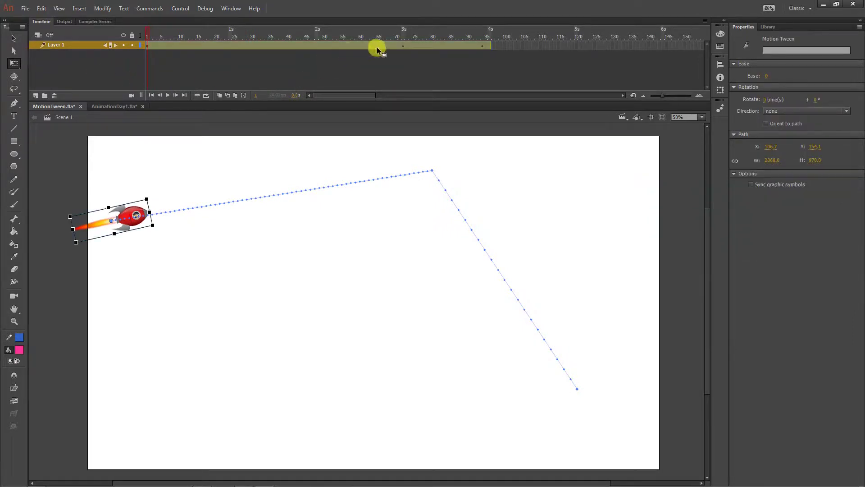
click(404, 44)
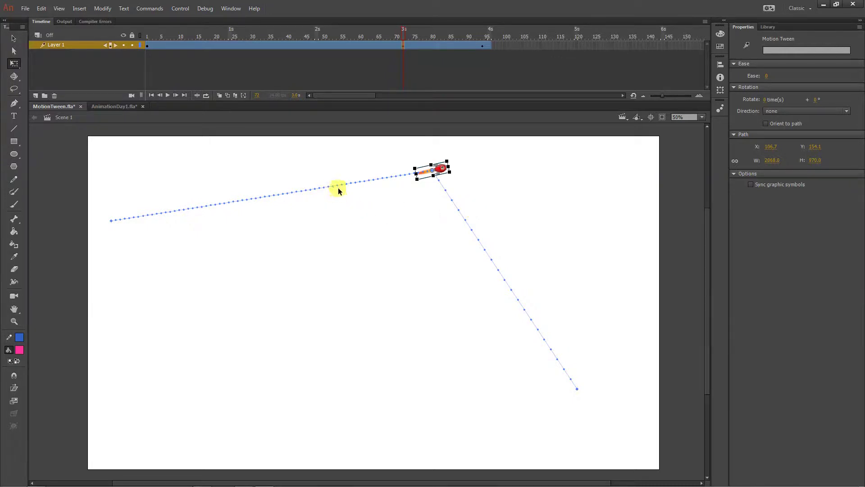
- Edit the star symbol and bend its upper-right edge into a curved lobe, undoing a stray move
click(115, 108)
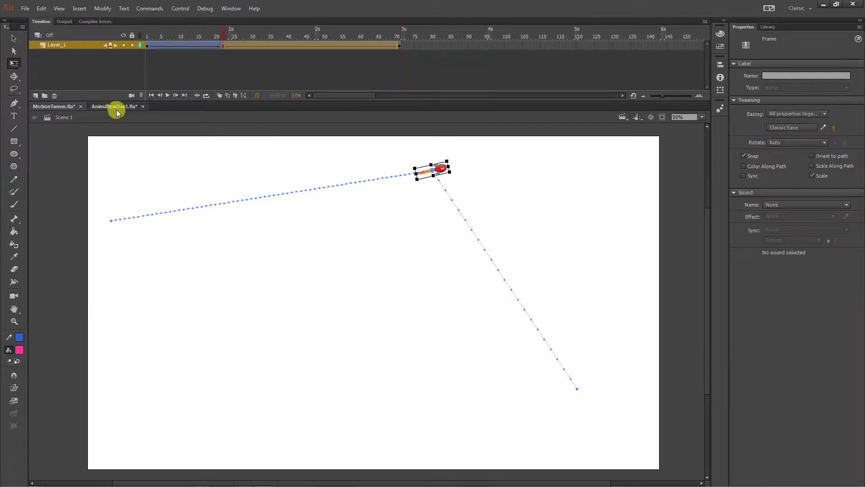
double_click(329, 372)
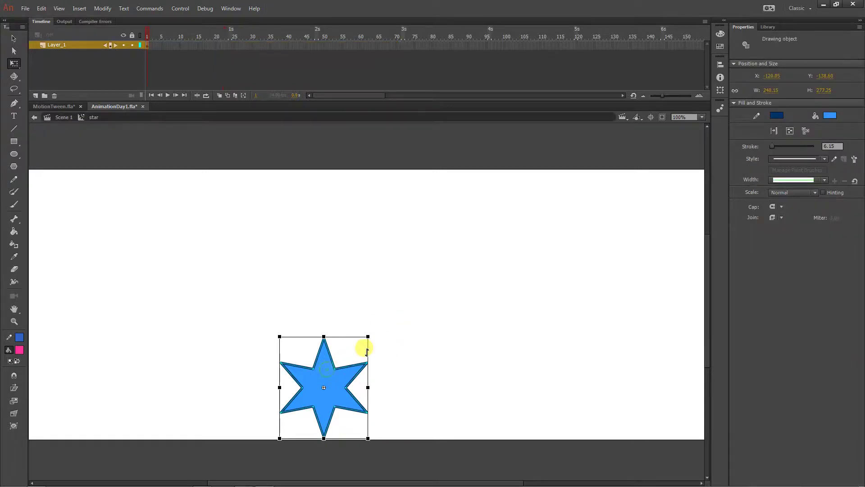
click(447, 300)
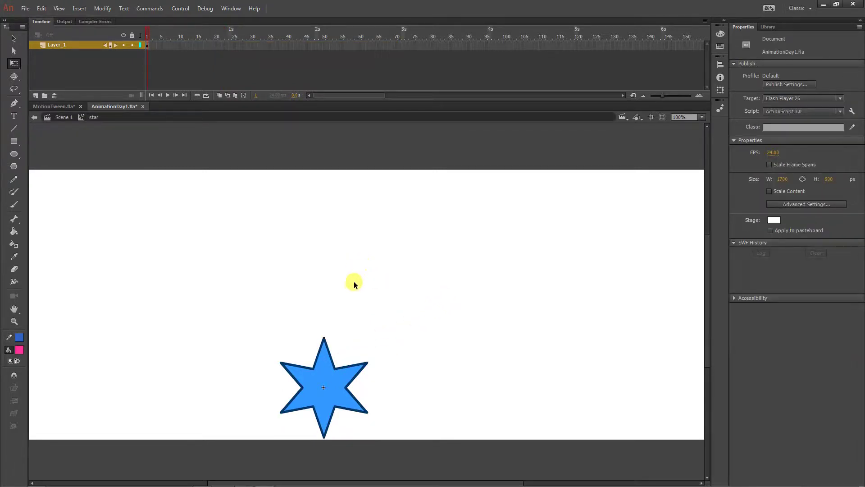
click(19, 38)
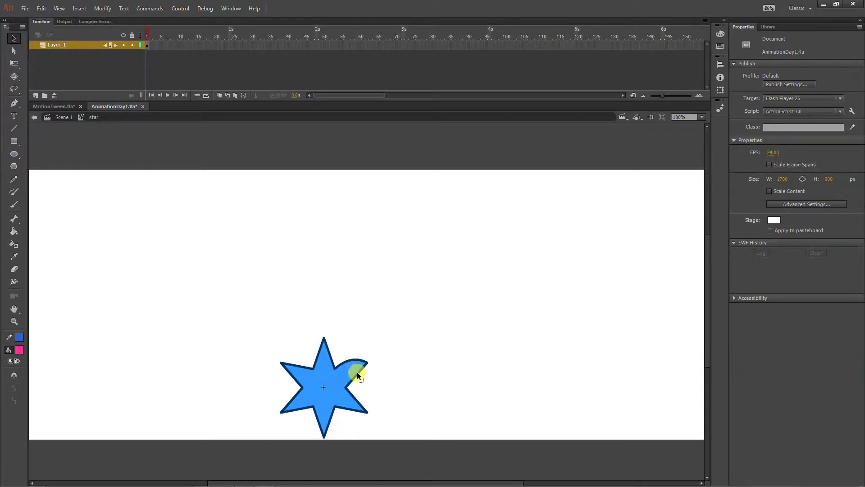
drag(366, 381, 366, 380)
click(300, 403)
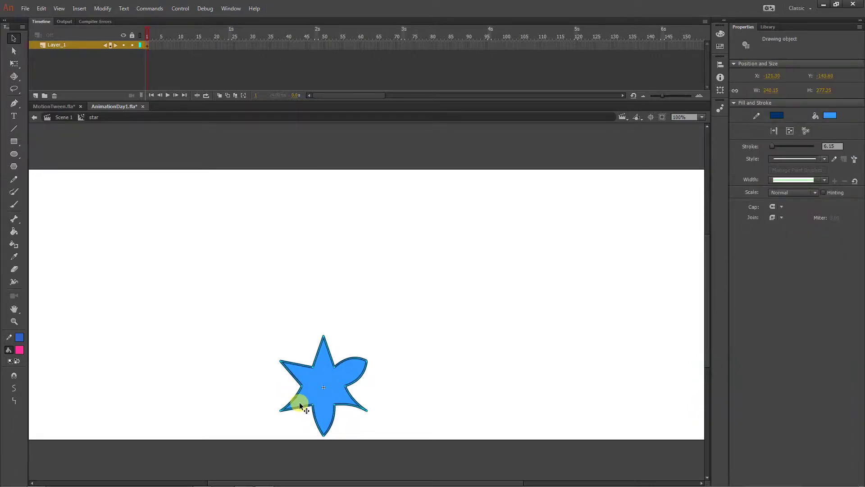
key(ctrl+z)
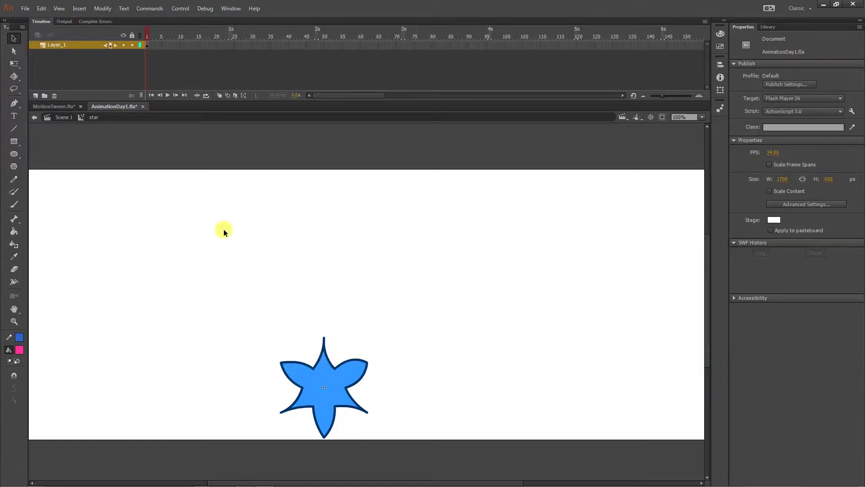
click(61, 107)
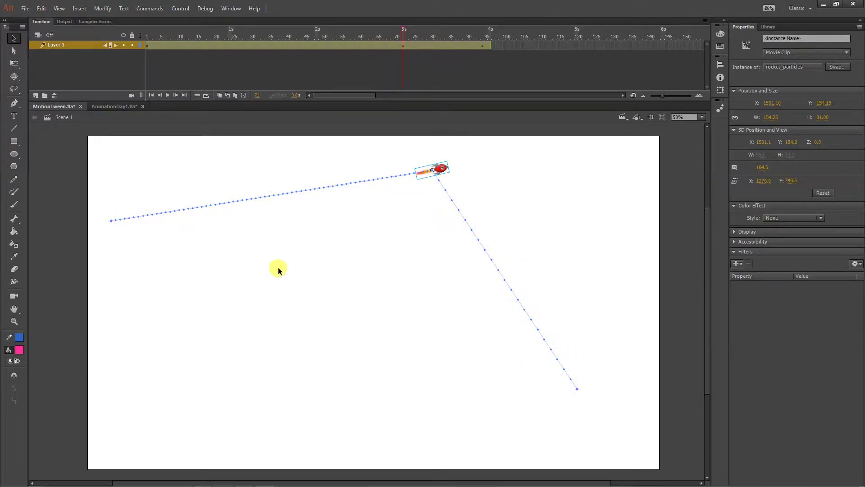
- Bend both motion path segments so the rocket's path becomes a smooth arc
drag(480, 244, 538, 242)
drag(313, 190, 324, 172)
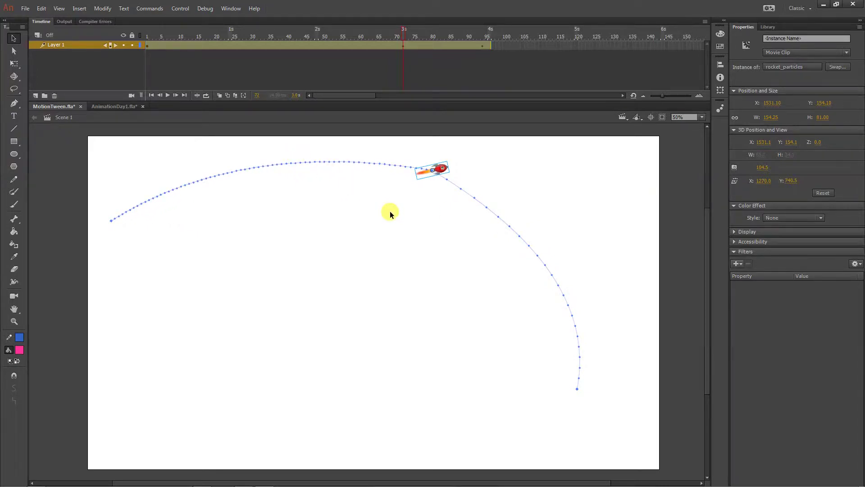
drag(178, 31, 397, 45)
click(115, 107)
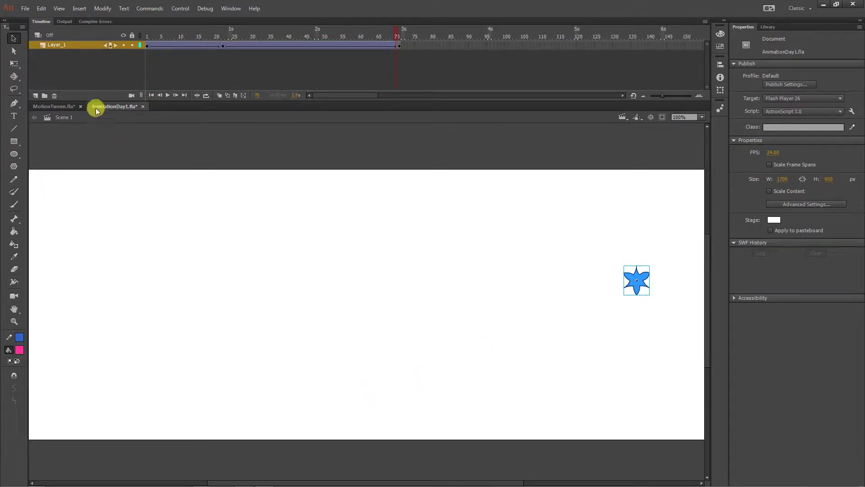
click(67, 106)
drag(144, 34, 483, 82)
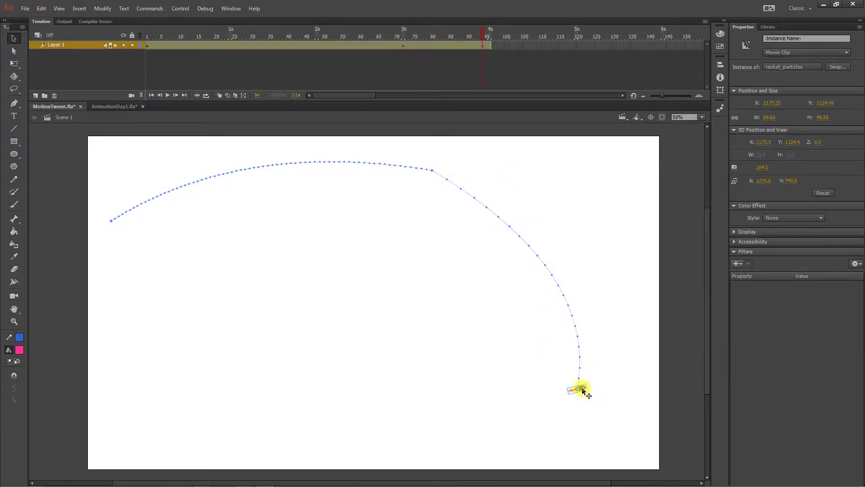
- Enlarge the rocket at the end of the path with Free Transform (Q)
click(610, 395)
click(584, 389)
key(q)
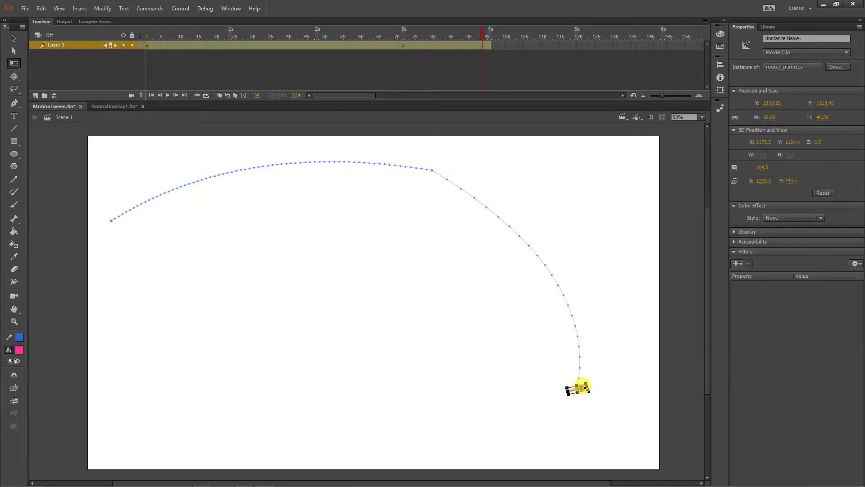
drag(586, 389, 617, 400)
click(144, 33)
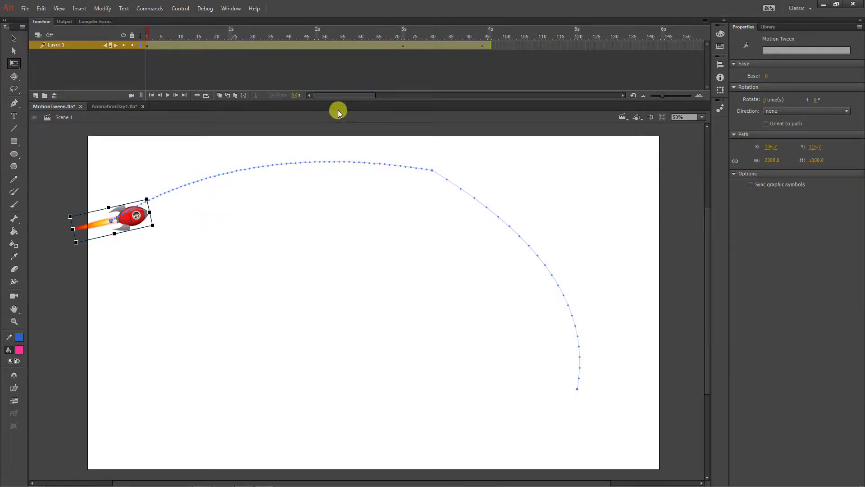
drag(231, 34, 429, 56)
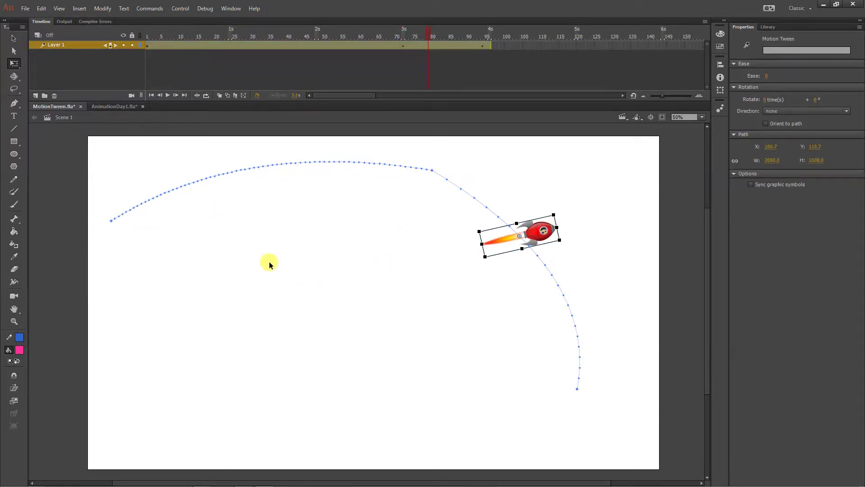
click(135, 231)
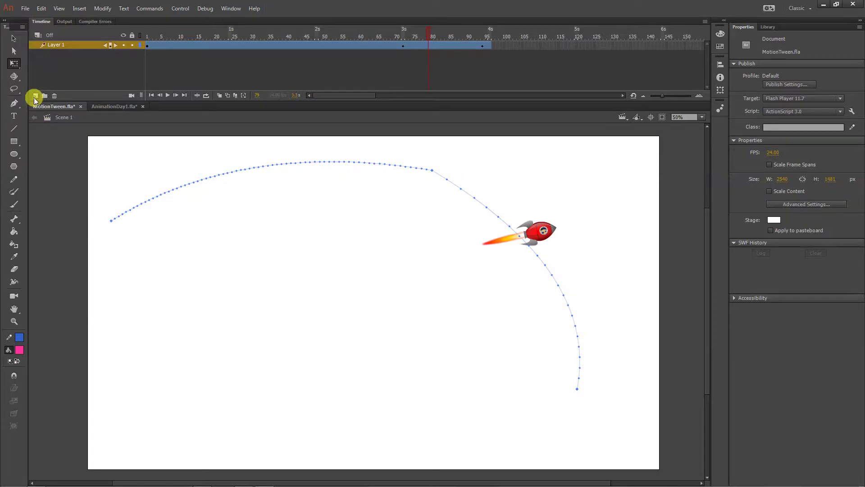
click(35, 96)
click(14, 203)
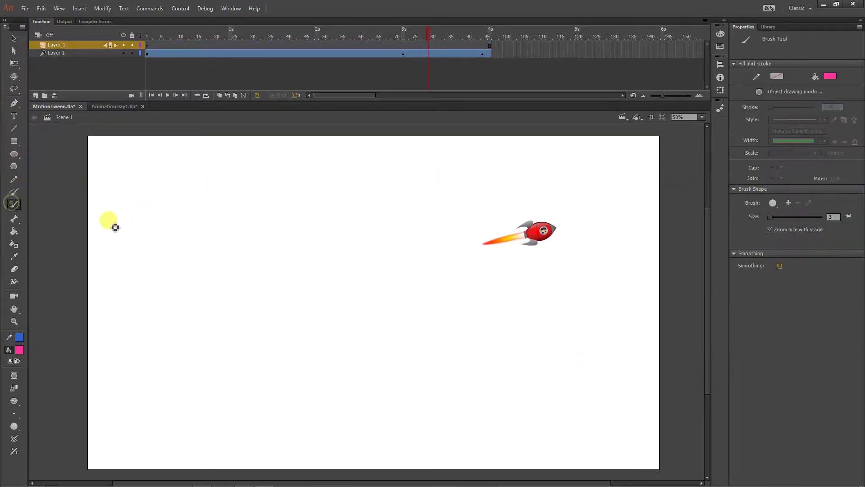
mouse_move(72, 220)
mouse_down()
mouse_move(106, 207)
mouse_move(149, 251)
mouse_move(245, 315)
mouse_move(310, 416)
mouse_move(375, 284)
mouse_move(455, 232)
mouse_move(519, 365)
mouse_move(617, 265)
mouse_move(699, 266)
mouse_up()
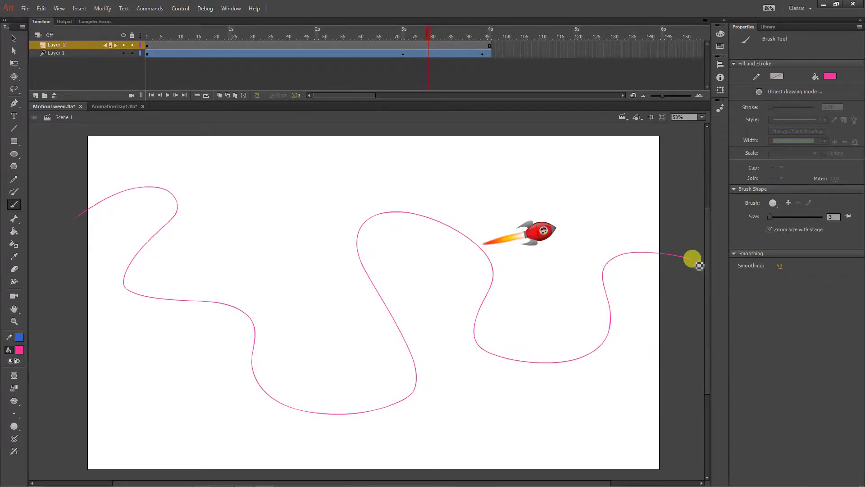
key(ctrl+z)
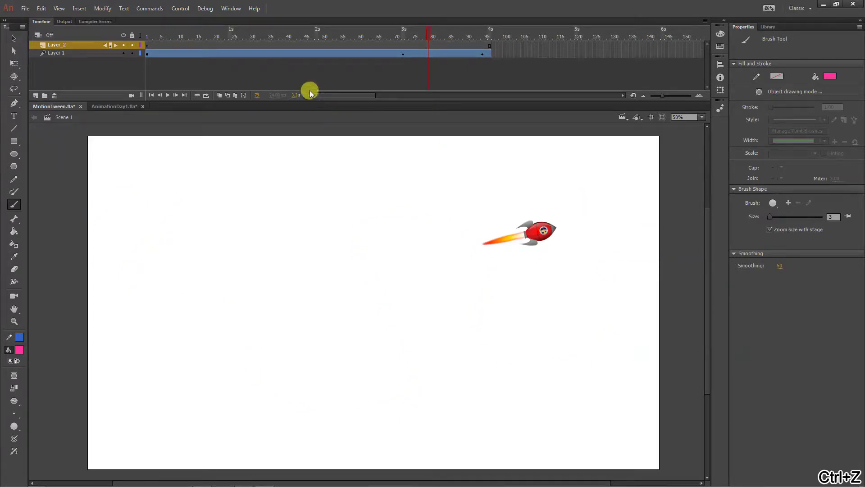
click(244, 52)
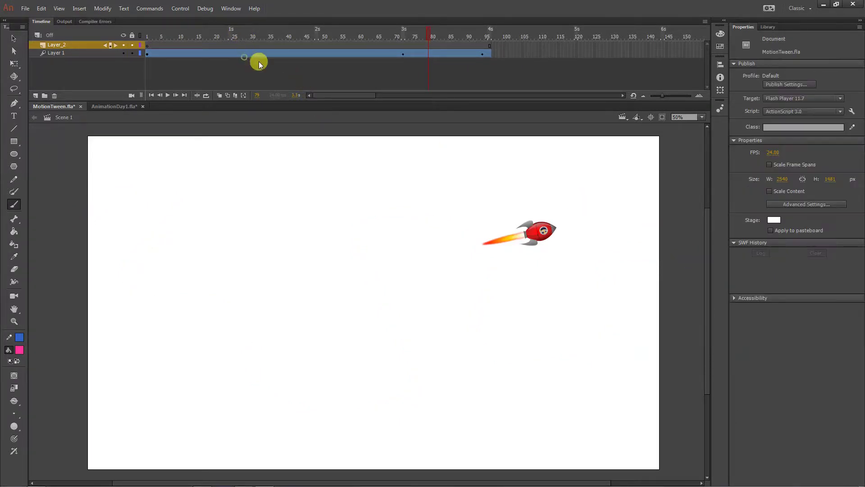
click(452, 220)
key(v)
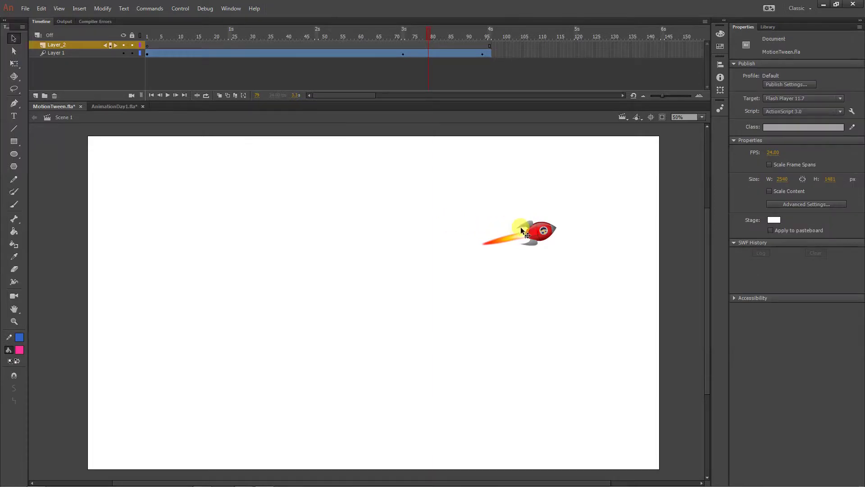
- Select the rocket and show its motion path's anchors and handles with the Subselection Tool
click(520, 226)
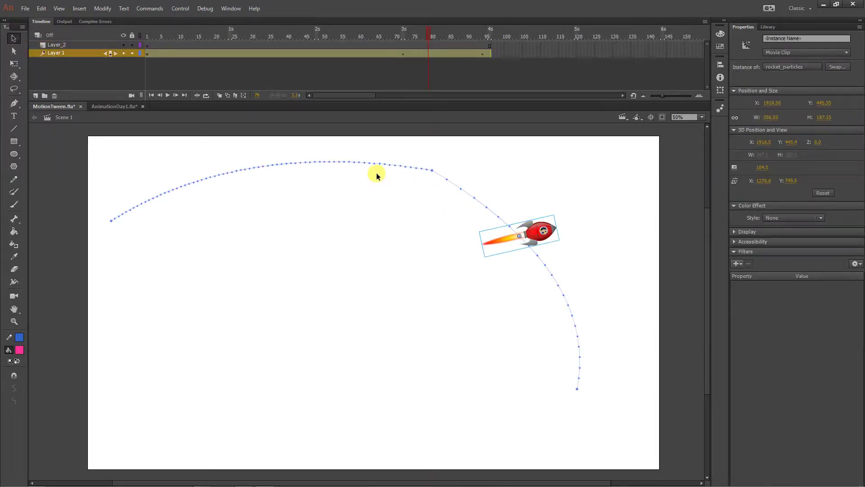
right_click(377, 172)
click(332, 141)
click(13, 51)
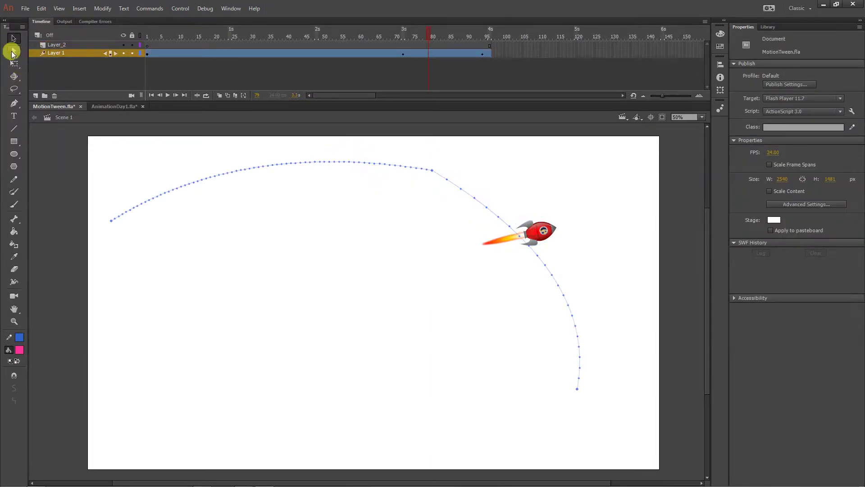
click(434, 173)
- Drag the path's anchors and handles into an S-curve ending farther right and lower
drag(545, 241, 525, 203)
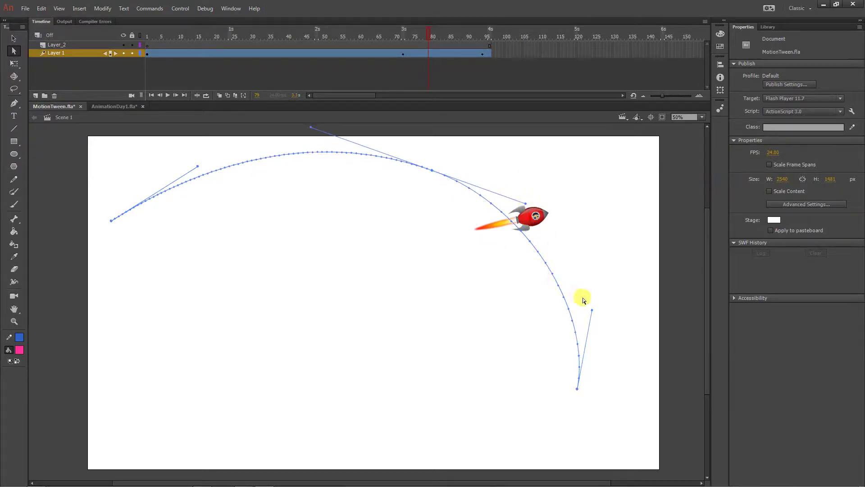
mouse_move(592, 310)
mouse_down()
mouse_move(609, 313)
mouse_move(597, 313)
mouse_up()
drag(196, 167, 279, 270)
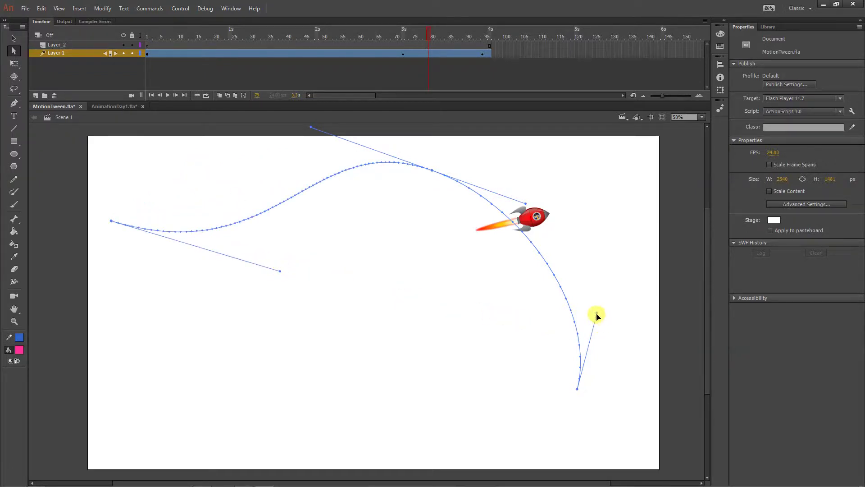
drag(597, 313, 459, 287)
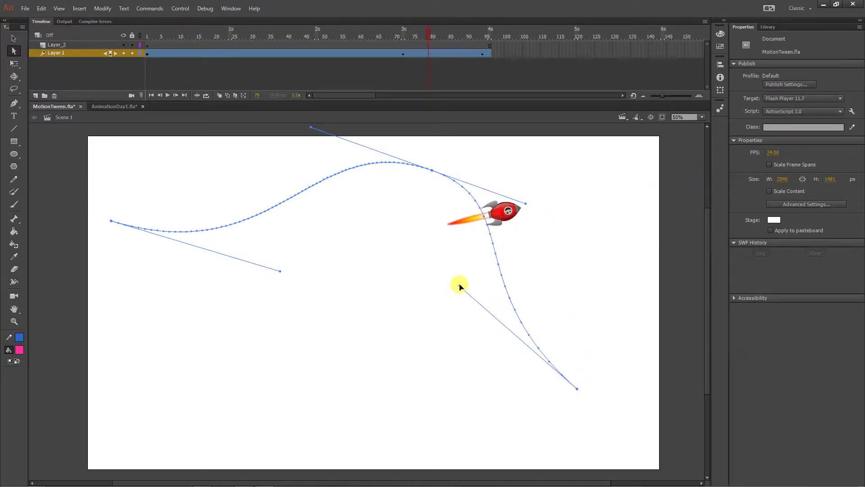
drag(577, 391, 626, 396)
drag(507, 296, 474, 314)
drag(432, 170, 463, 183)
- Deselect the path, return to the Selection Tool and play the rocket from frame 1
click(613, 229)
click(14, 39)
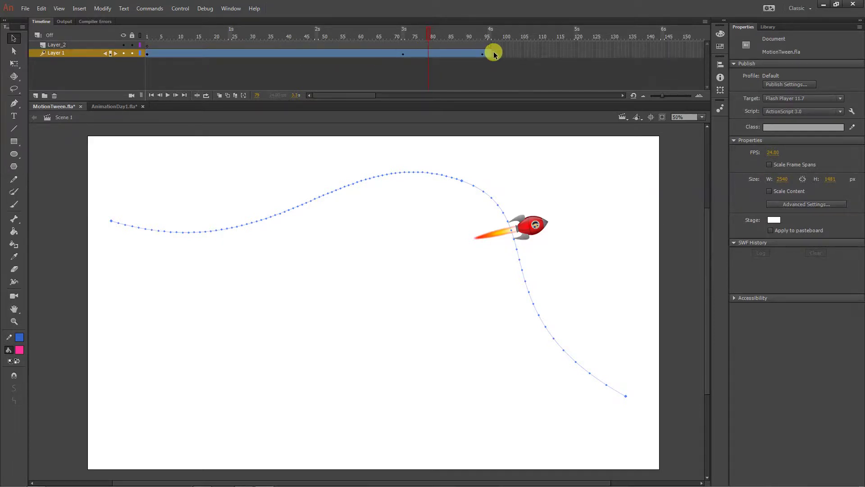
drag(197, 39, 115, 27)
click(167, 96)
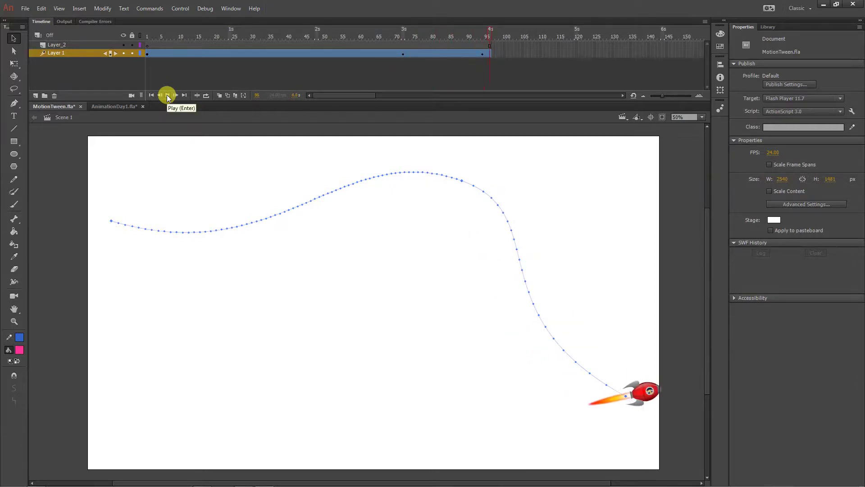
- Move the frame 72 keyframe earlier to about frame 55 and replay the animation
click(404, 57)
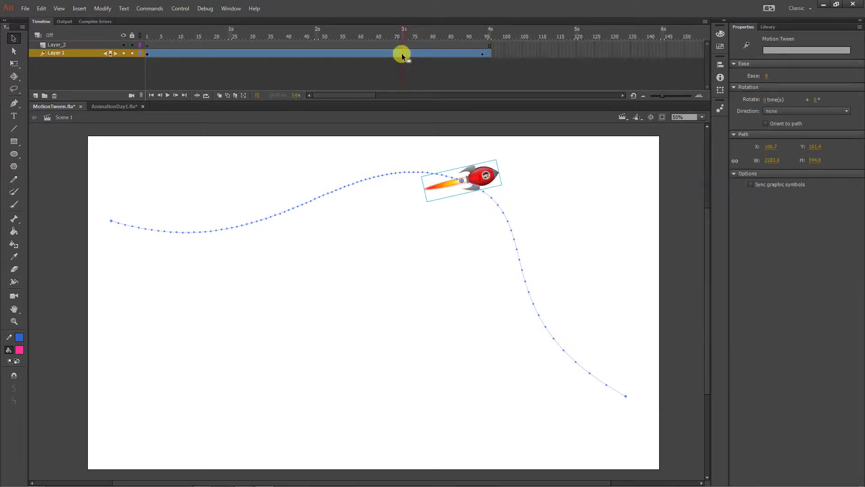
drag(402, 53, 304, 52)
drag(251, 36, 103, 26)
click(167, 95)
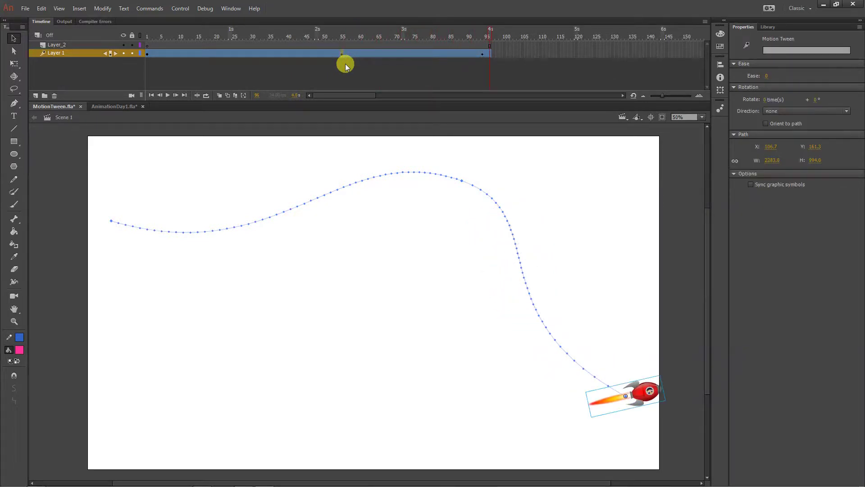
- Insert frames at frame 126 to extend the tween to 128, then go to AnimationDay1.fla
click(459, 182)
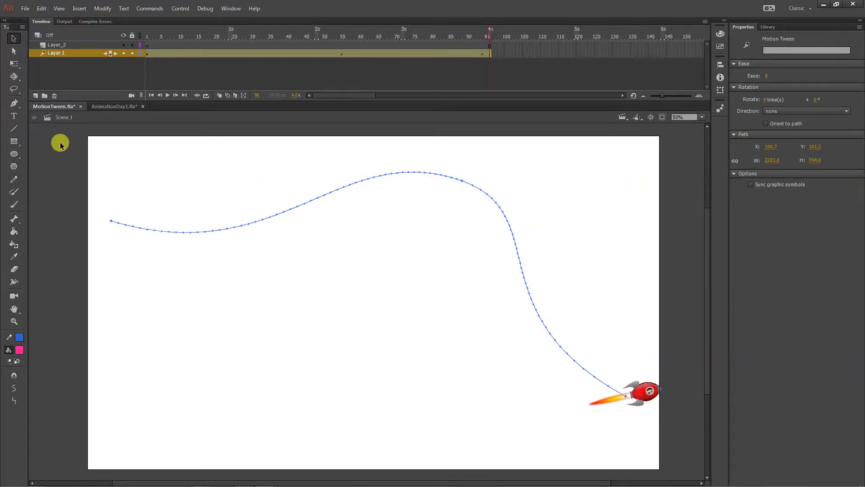
click(605, 53)
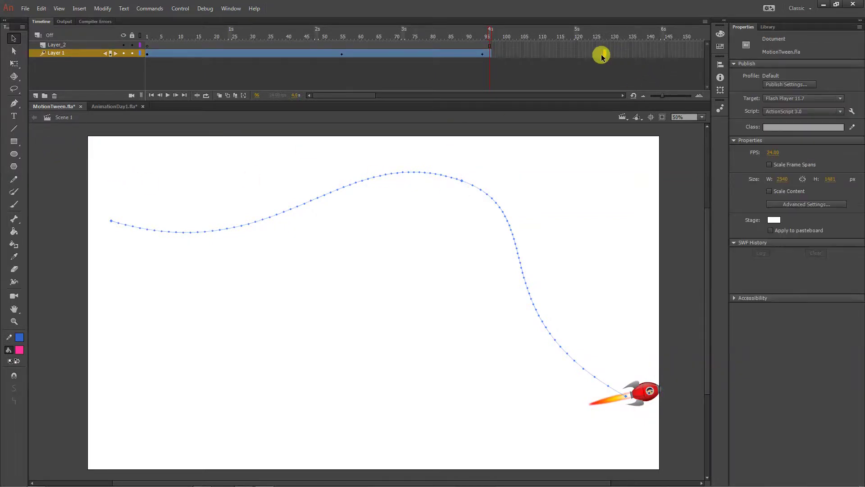
right_click(605, 53)
click(622, 114)
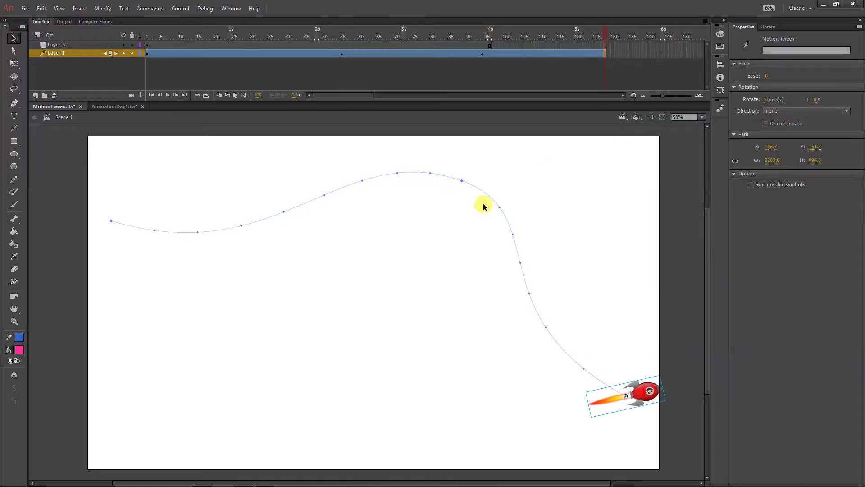
click(112, 110)
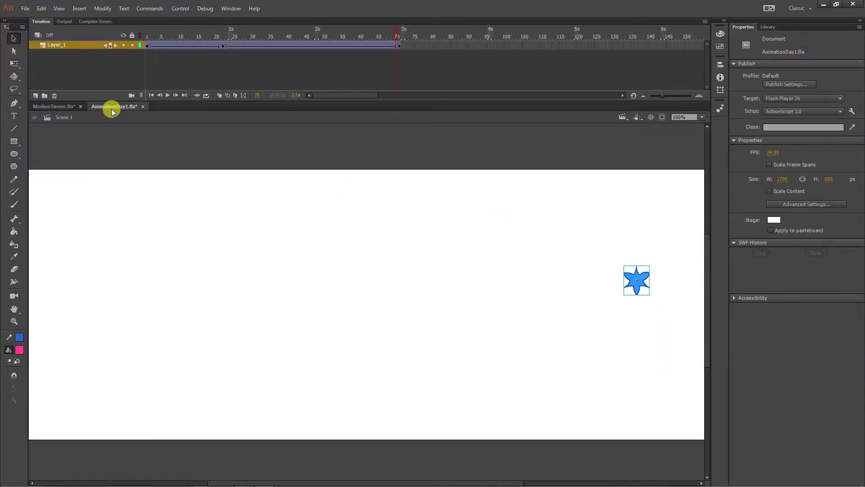
- Copy the star's frame 1 and paste it at frame 108
click(496, 45)
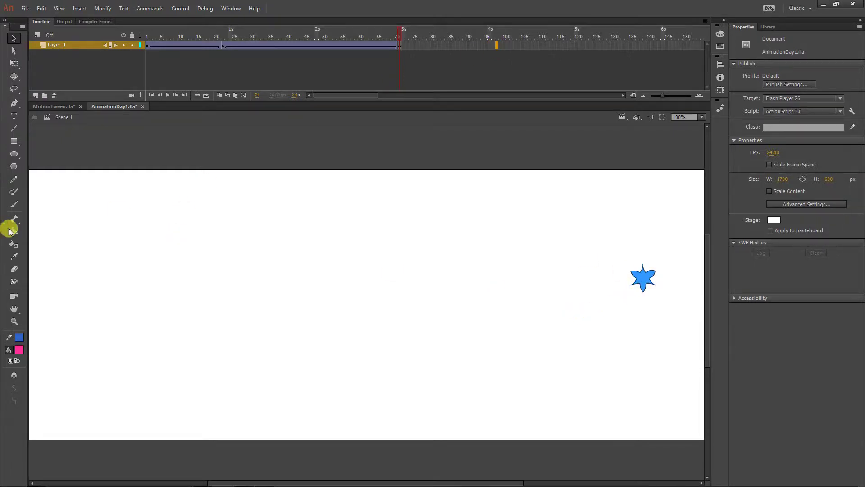
click(148, 45)
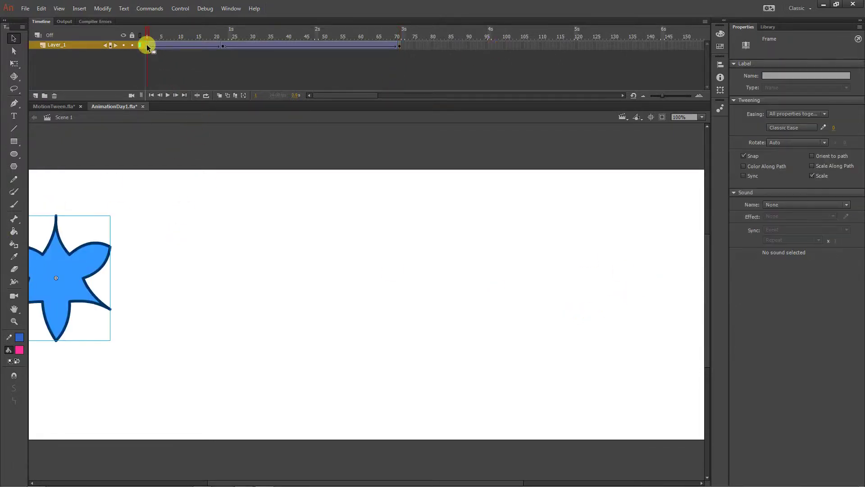
right_click(147, 46)
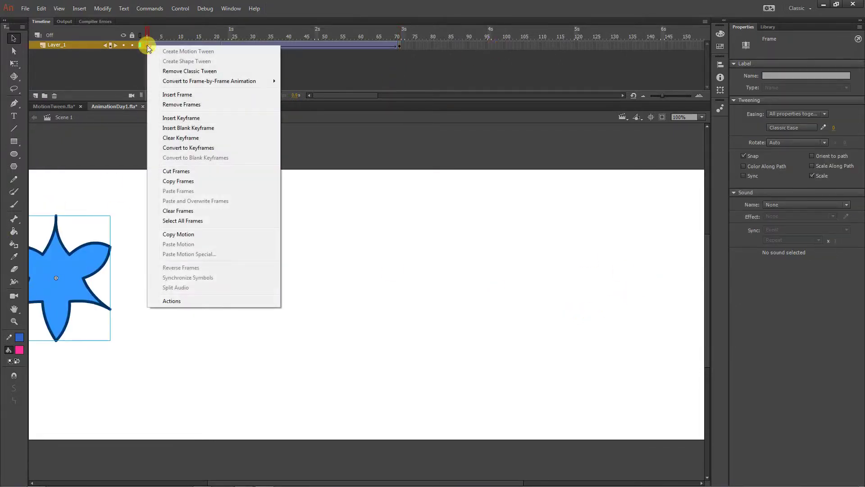
click(212, 181)
click(532, 48)
right_click(532, 47)
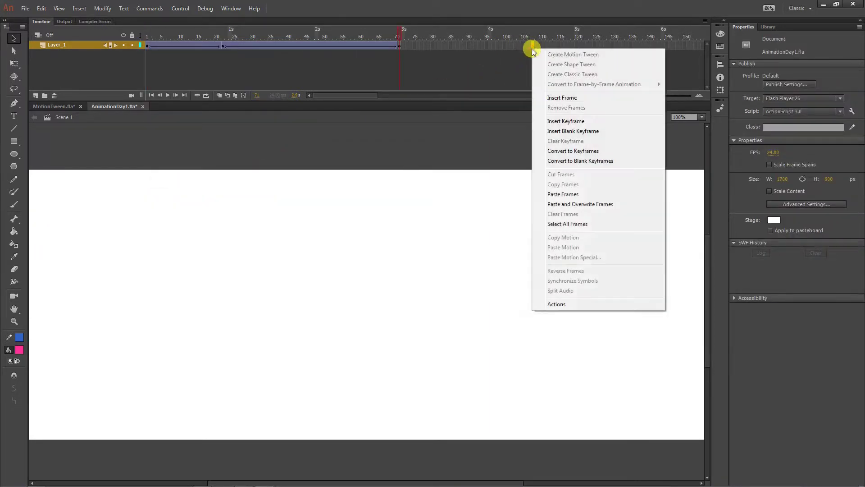
click(571, 196)
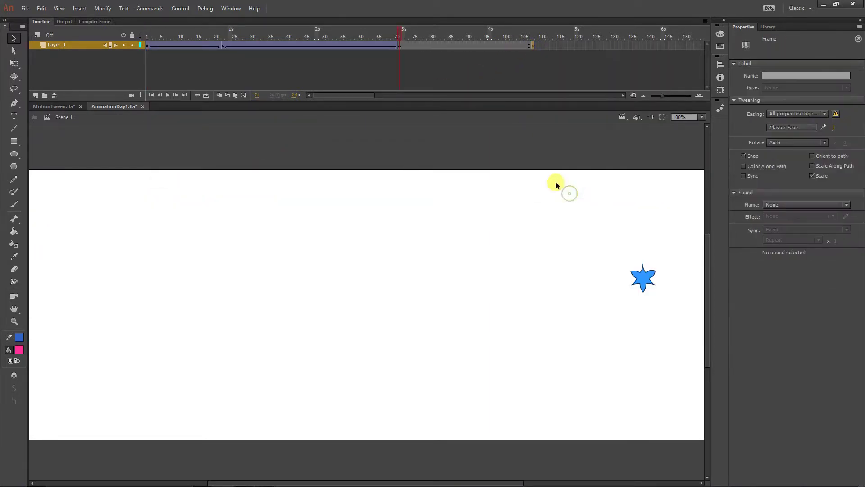
- Create a classic tween between the star's keyframes and scrub to preview it
right_click(431, 46)
click(453, 72)
drag(384, 28, 534, 42)
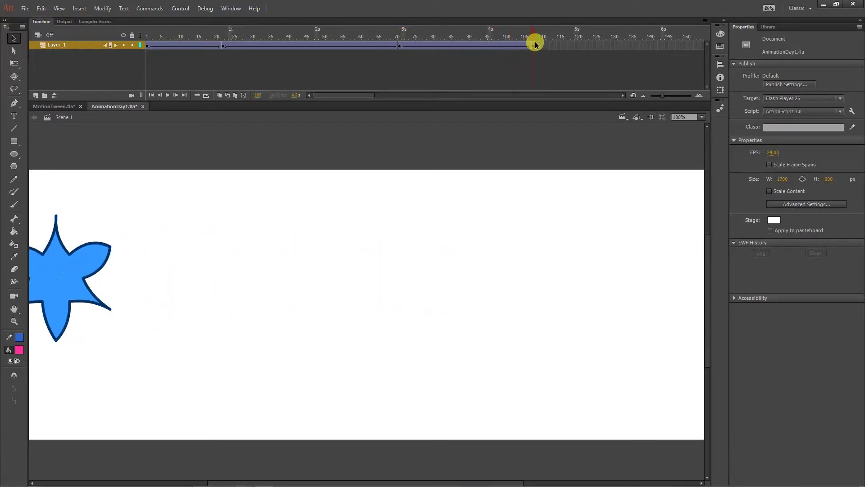
click(147, 33)
- In MotionTween.fla, copy the rocket tween's frames from frame 1
click(50, 107)
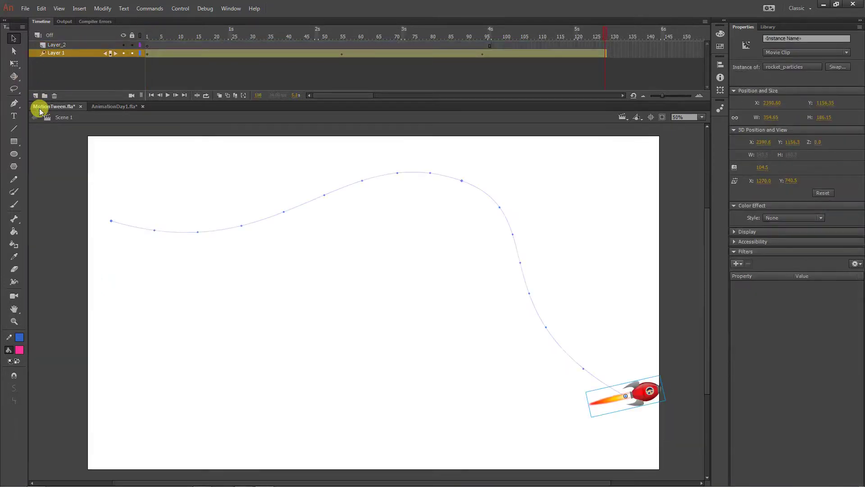
click(217, 75)
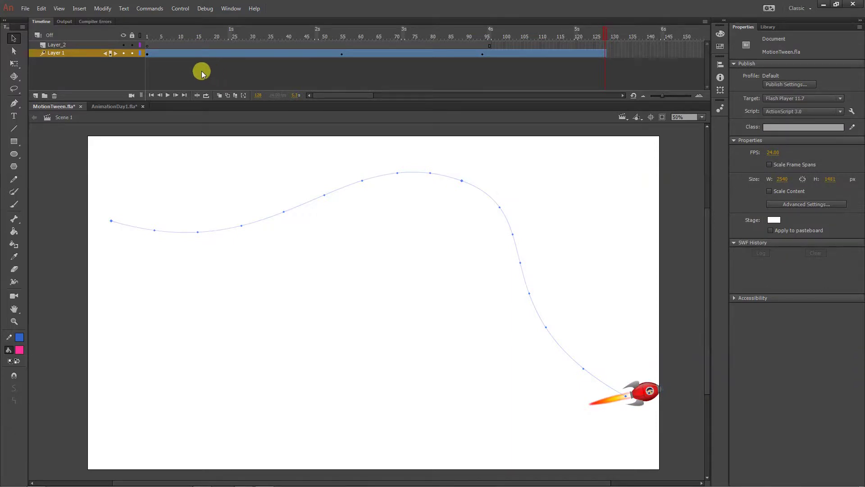
click(148, 54)
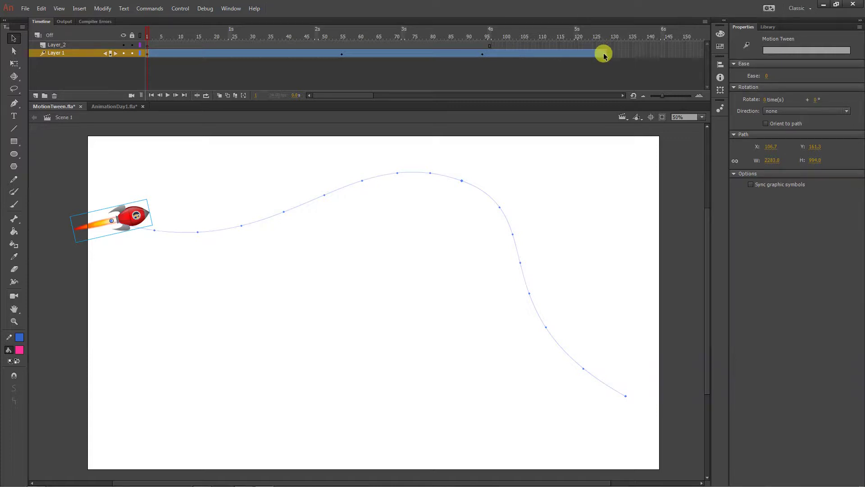
right_click(148, 54)
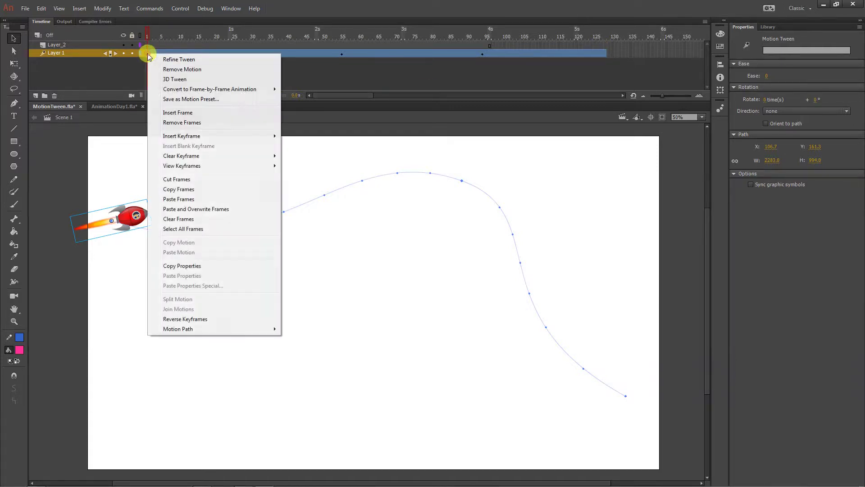
click(197, 189)
- Paste the frames at frame 128, preview near frame 122, then undo the paste
click(605, 53)
right_click(605, 54)
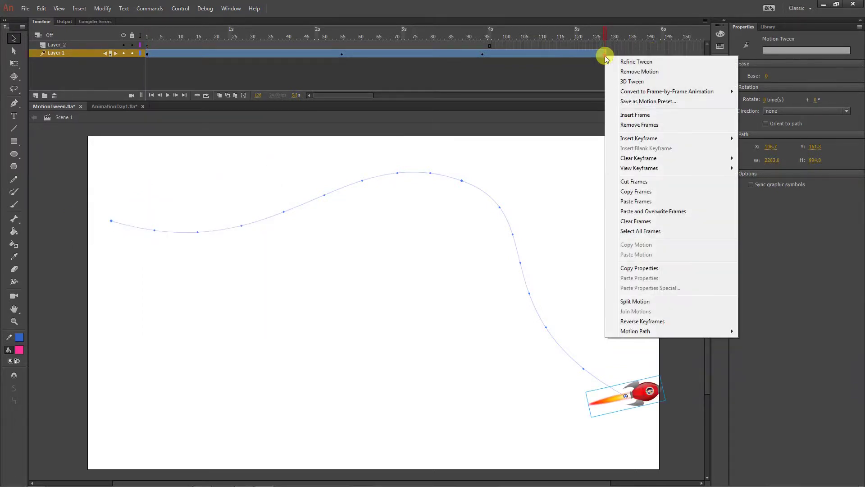
click(634, 203)
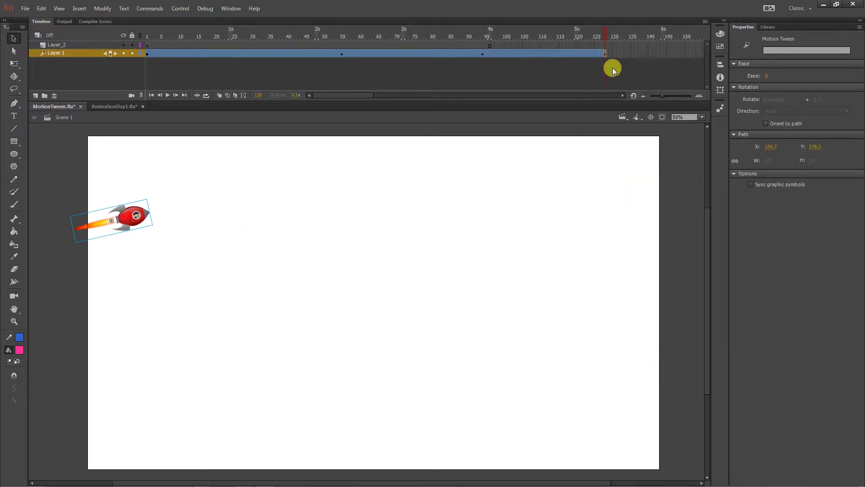
click(586, 33)
click(586, 53)
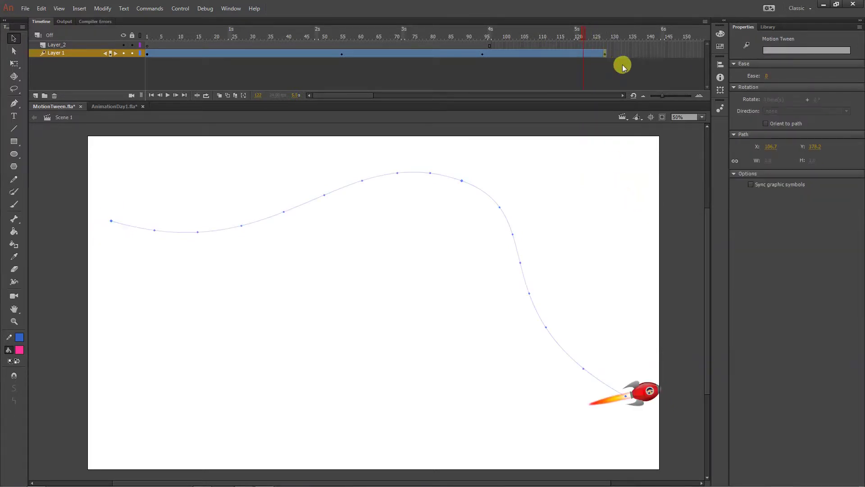
key(ctrl+z)
key(ctrl+z)
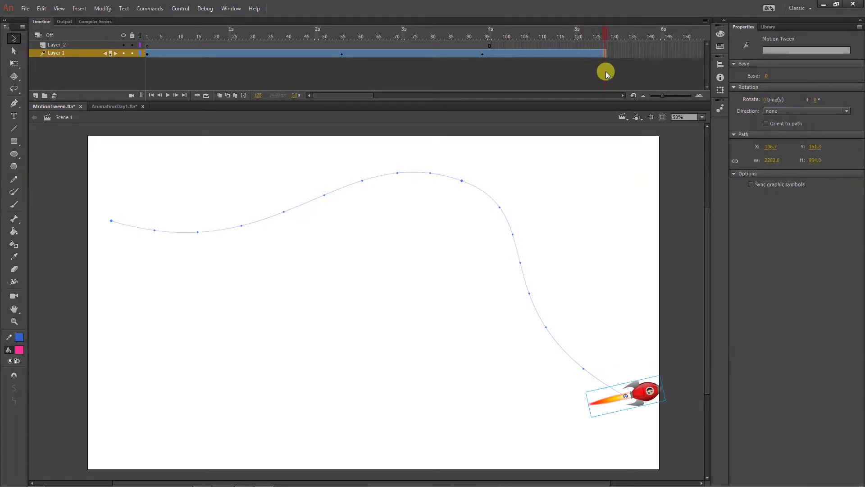
- Copy the tween properties of the rocket's first frame
click(392, 53)
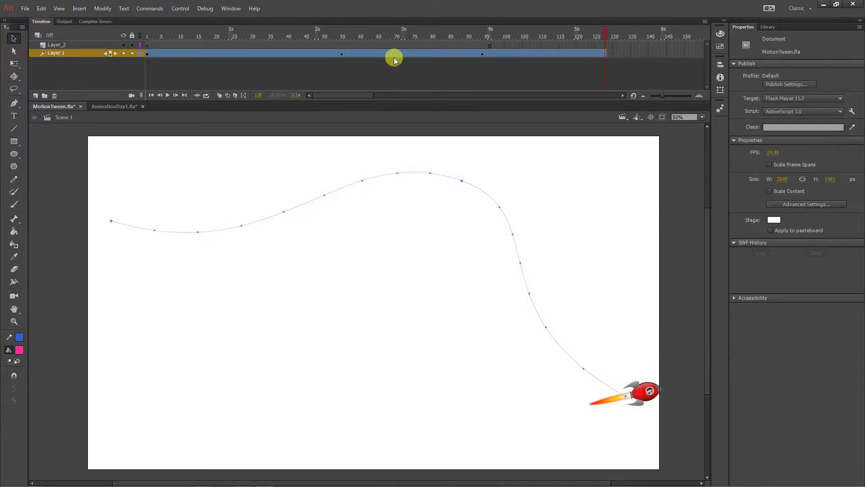
click(147, 53)
right_click(148, 54)
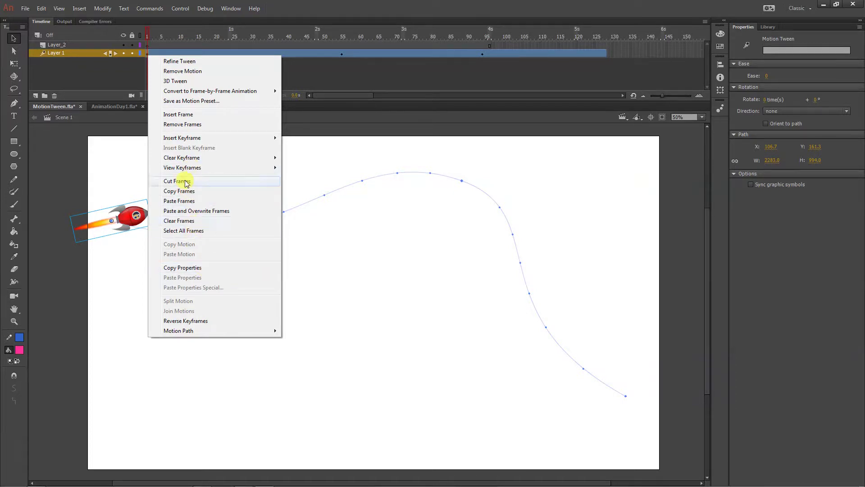
click(194, 268)
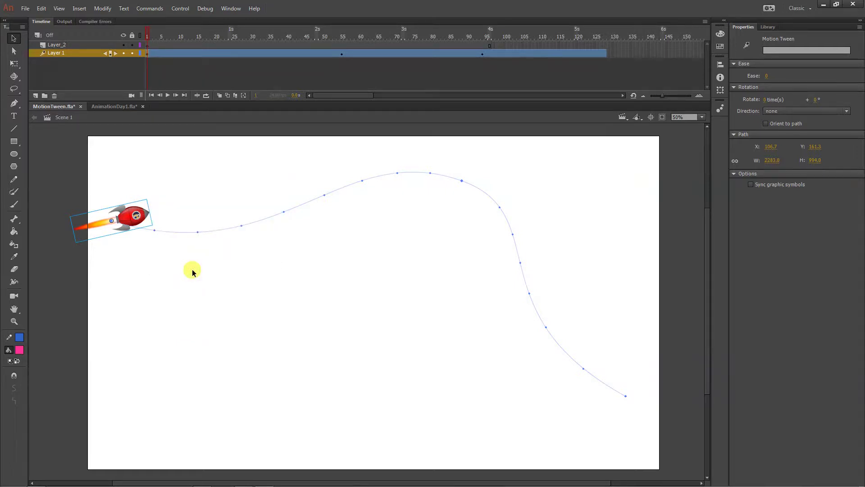
- Paste the first frame's properties at frame 128, undoing an accidental frame paste first
click(605, 48)
right_click(605, 54)
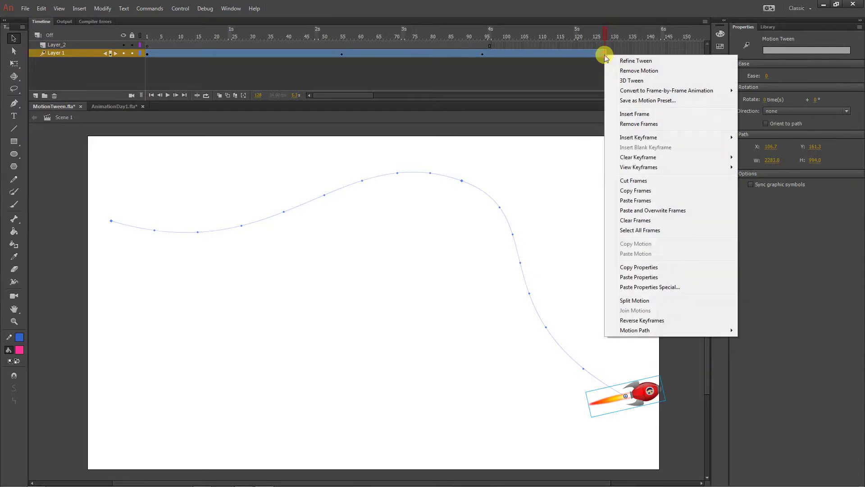
click(633, 200)
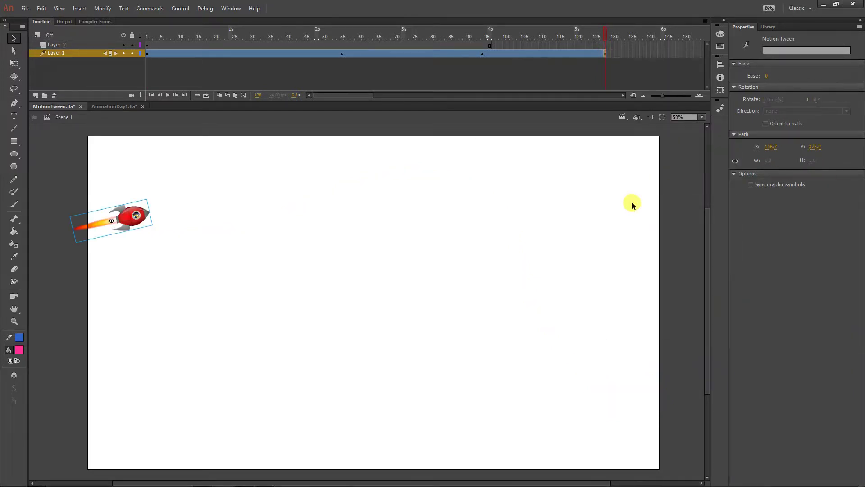
key(ctrl+z)
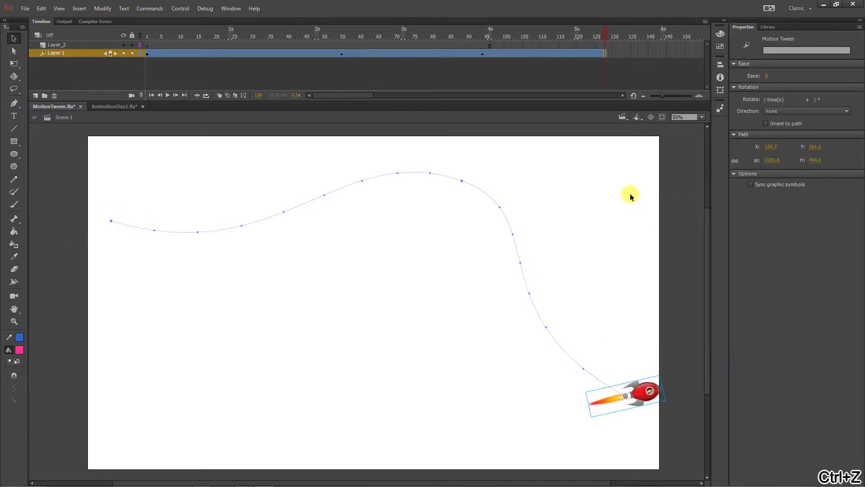
right_click(605, 55)
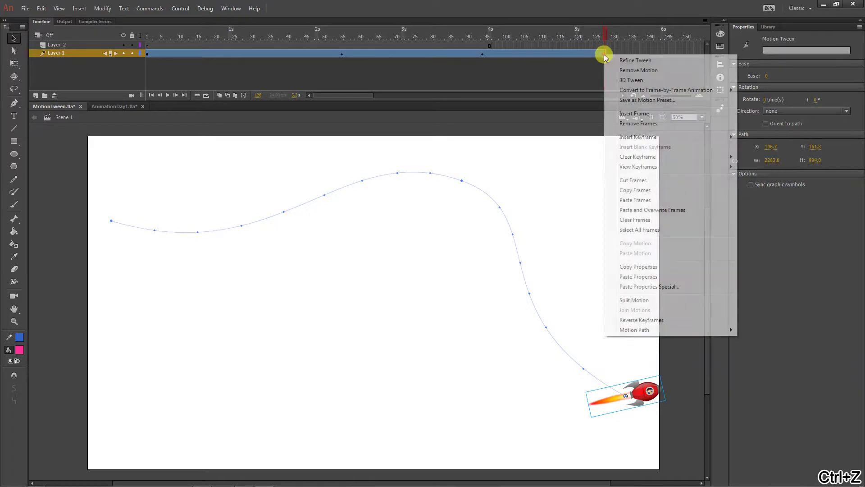
click(629, 276)
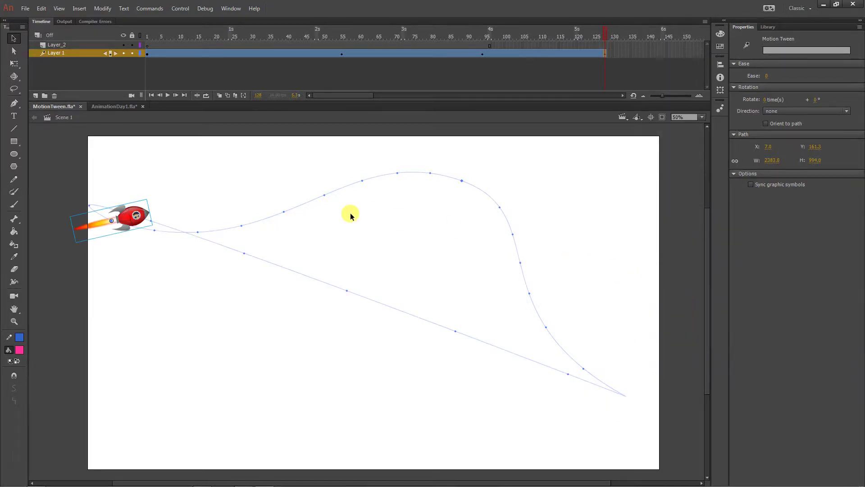
- Scrub to frame 95, then pull a curve handle out of the path's start anchor
click(152, 30)
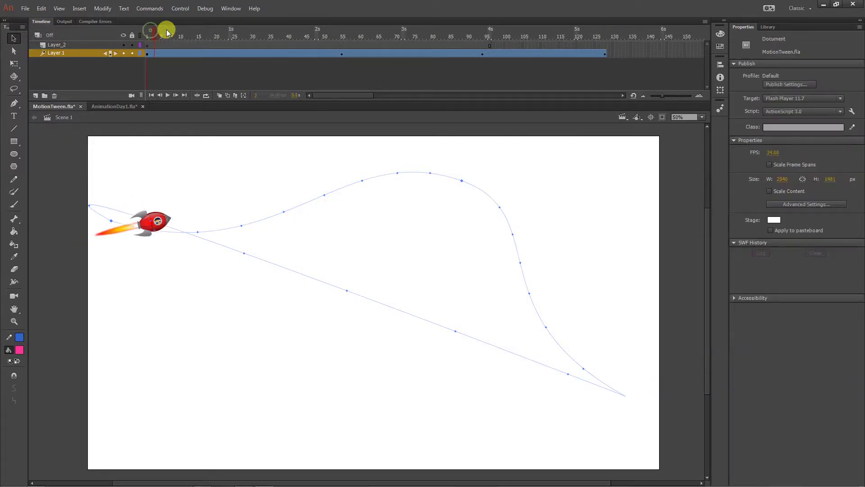
drag(167, 32, 532, 74)
key(a)
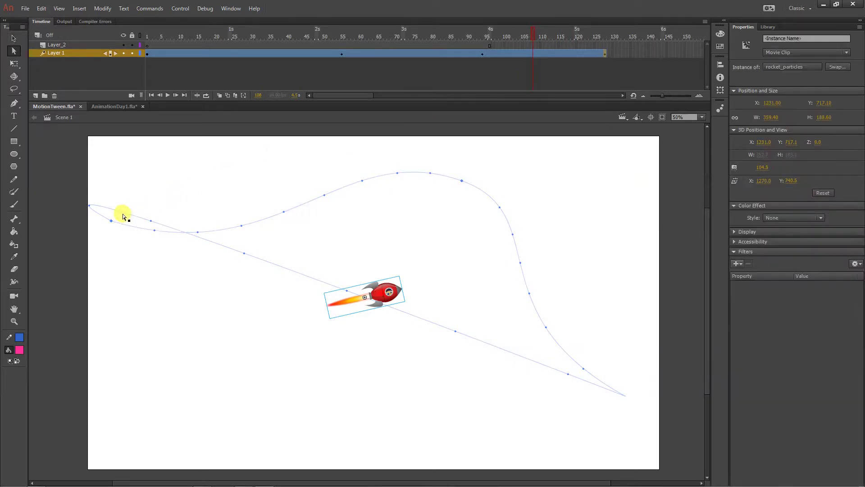
click(111, 220)
drag(91, 217, 212, 319)
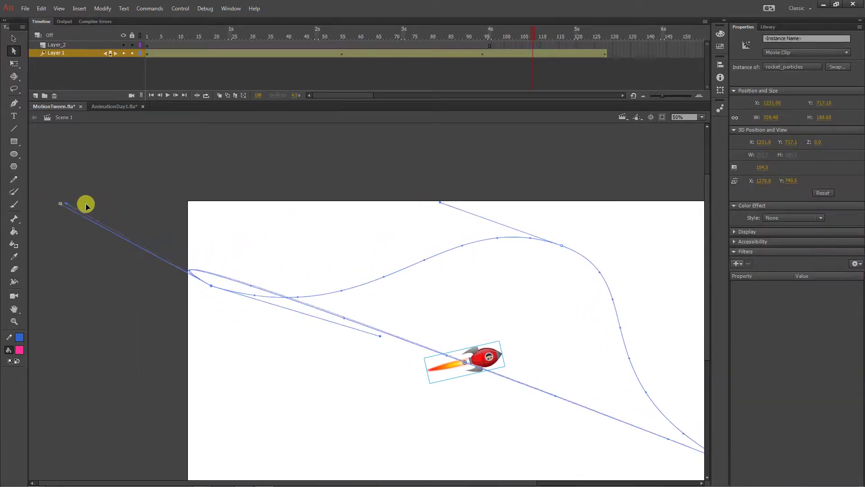
drag(211, 286, 299, 388)
drag(357, 412, 278, 316)
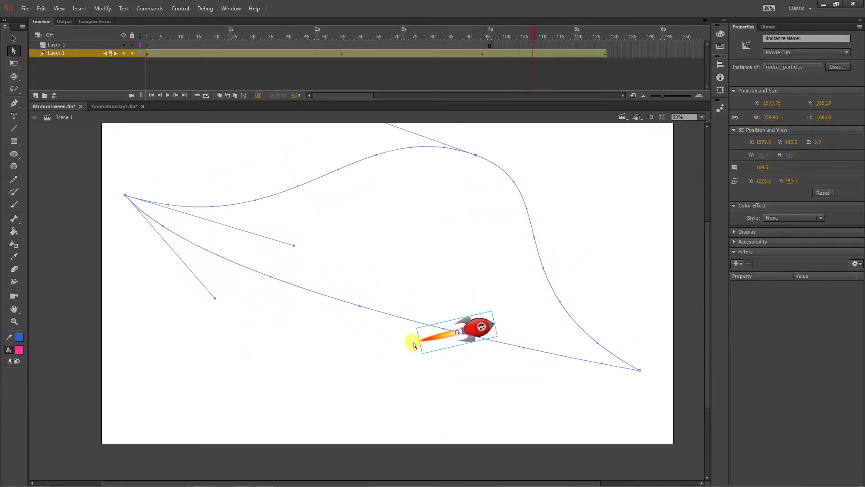
- Pull curve handles from the lower-right end anchor to bend the return leg smoothly
click(640, 371)
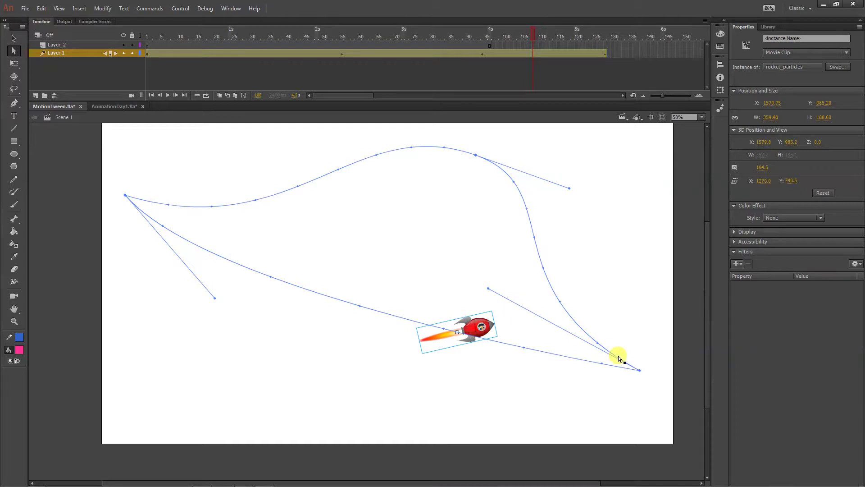
drag(488, 289, 524, 311)
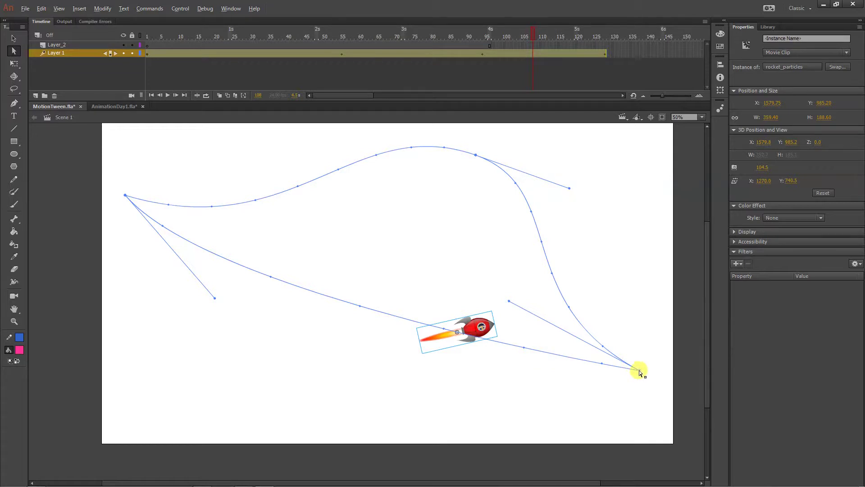
drag(640, 370, 542, 324)
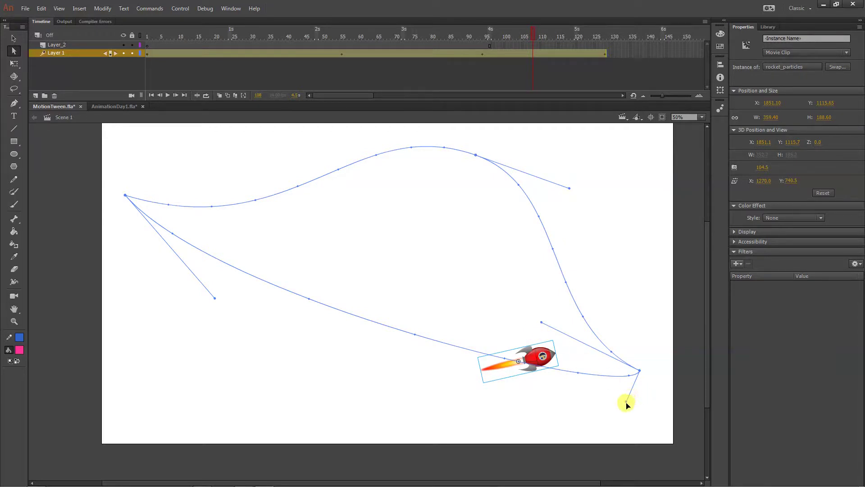
drag(626, 404, 582, 418)
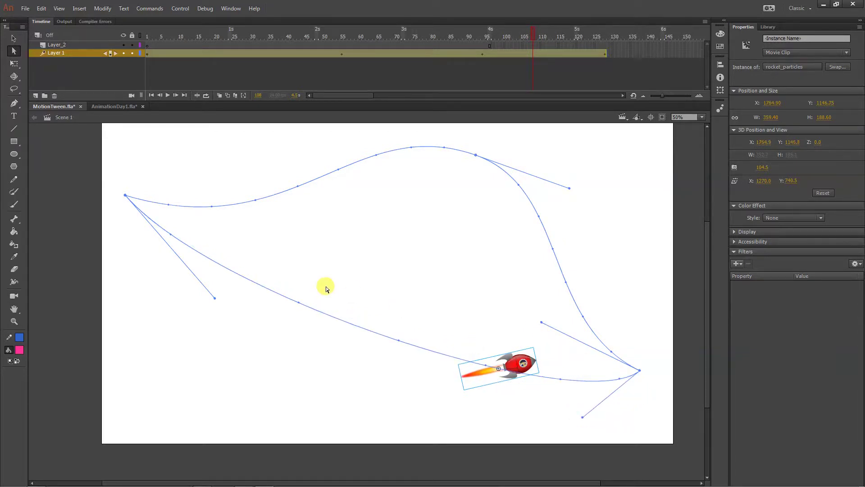
- Check the top and start anchors' handles and scrub the rocket along the closed loop
click(474, 155)
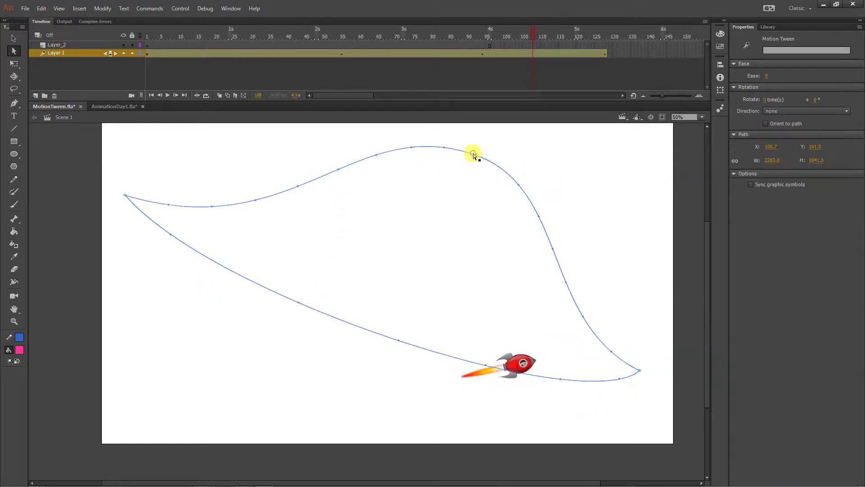
click(475, 155)
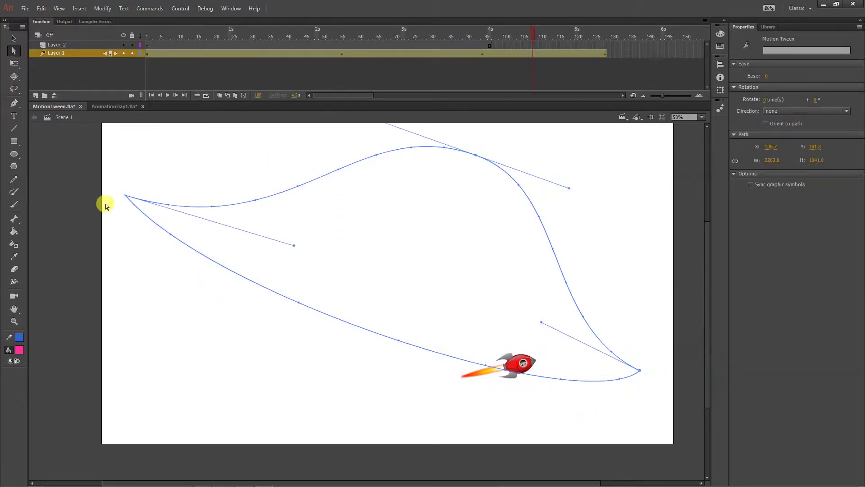
click(126, 194)
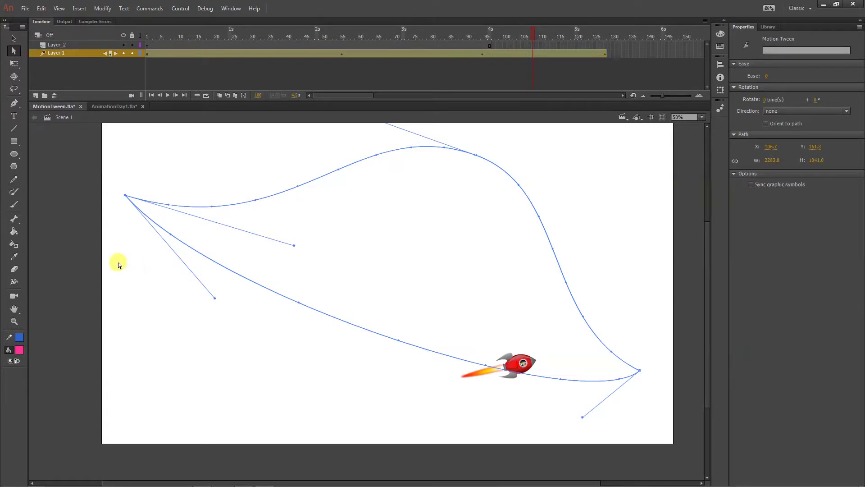
click(199, 36)
drag(179, 36, 646, 76)
click(279, 175)
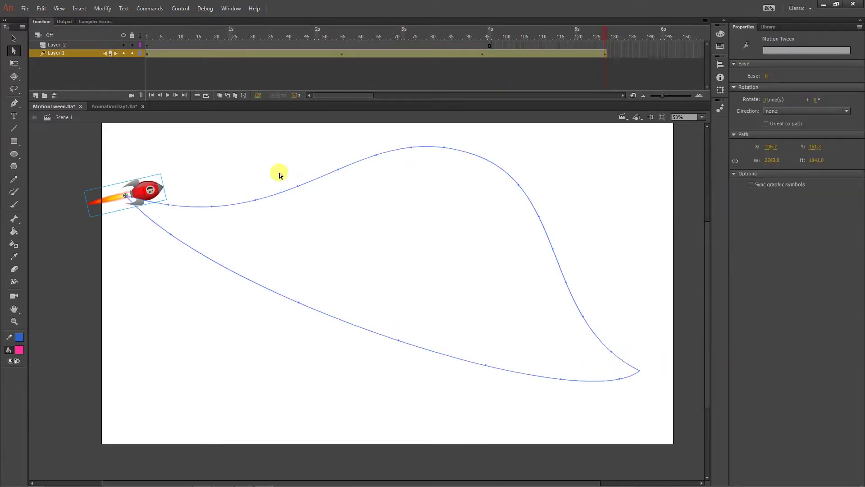
drag(164, 32, 132, 36)
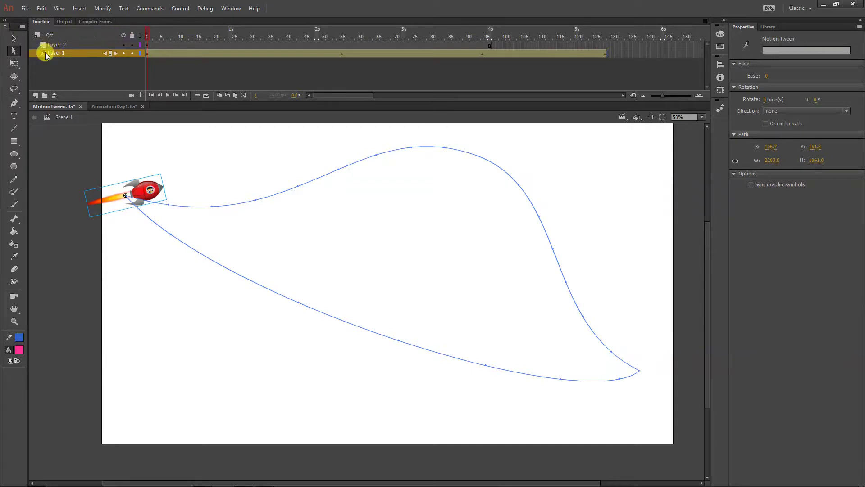
- Rotate the rocket at frame 1 with Free Transform to point along the path
click(14, 64)
click(186, 187)
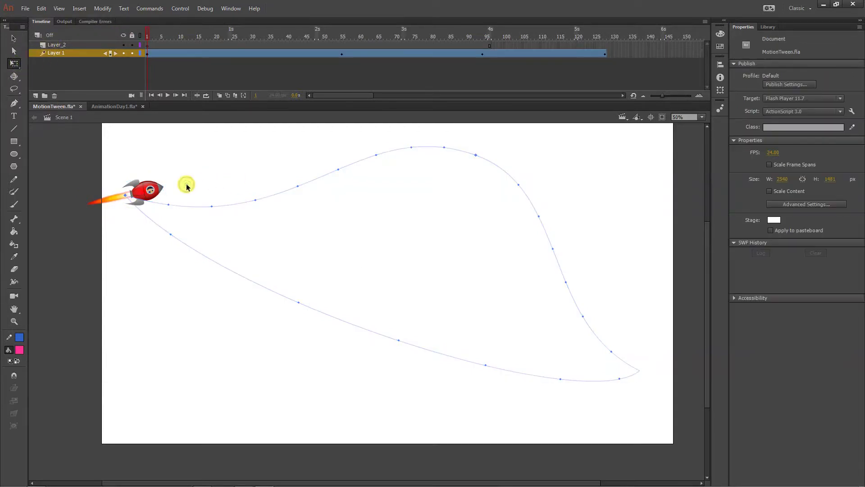
click(152, 188)
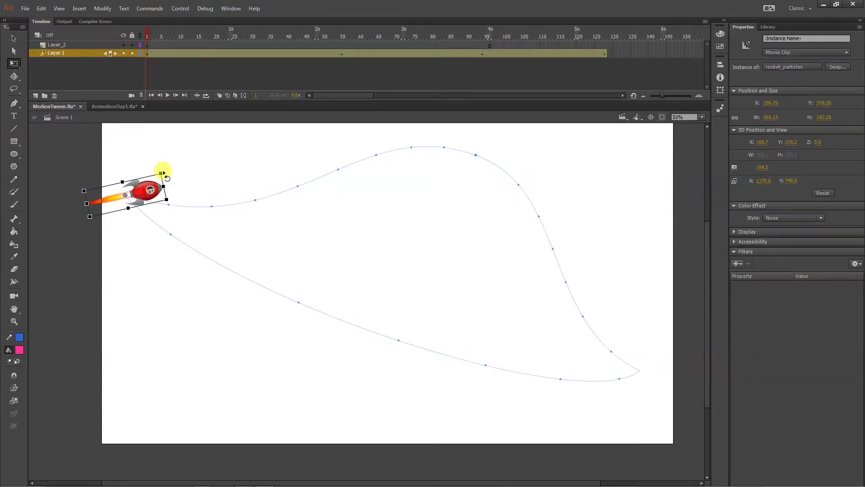
drag(164, 171, 167, 193)
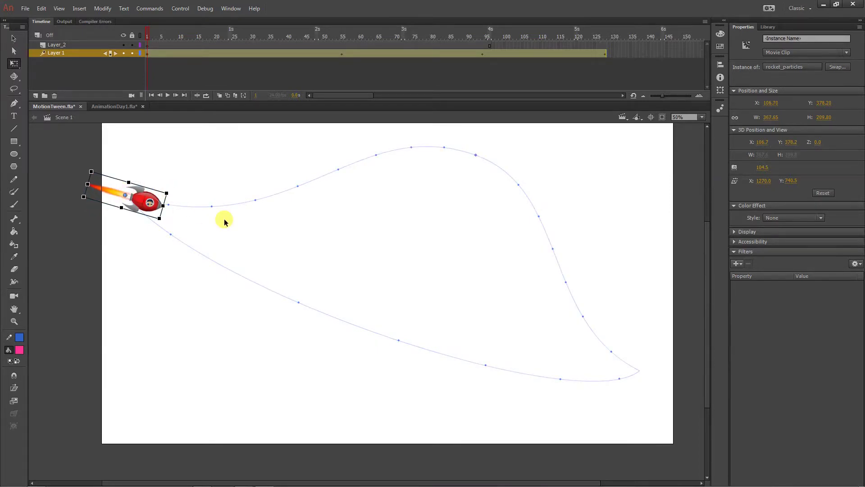
- Select the rocket's tween span and enable Orient to path, checking frames 17 and 12
click(210, 54)
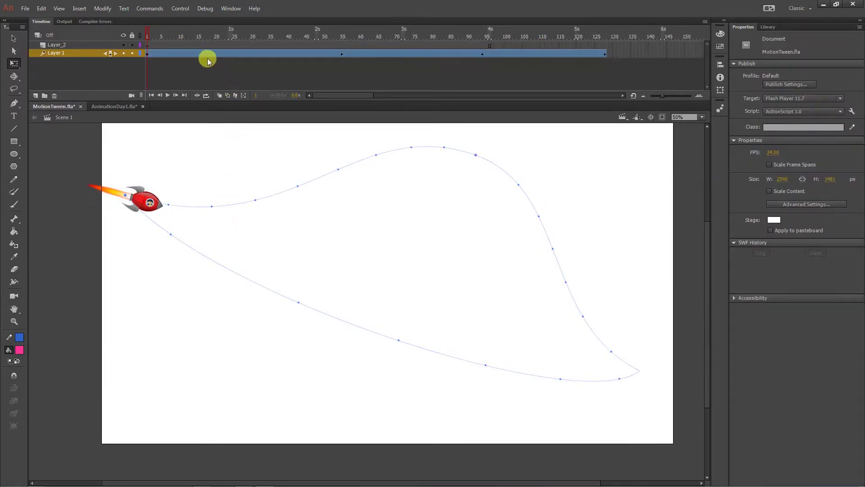
click(206, 53)
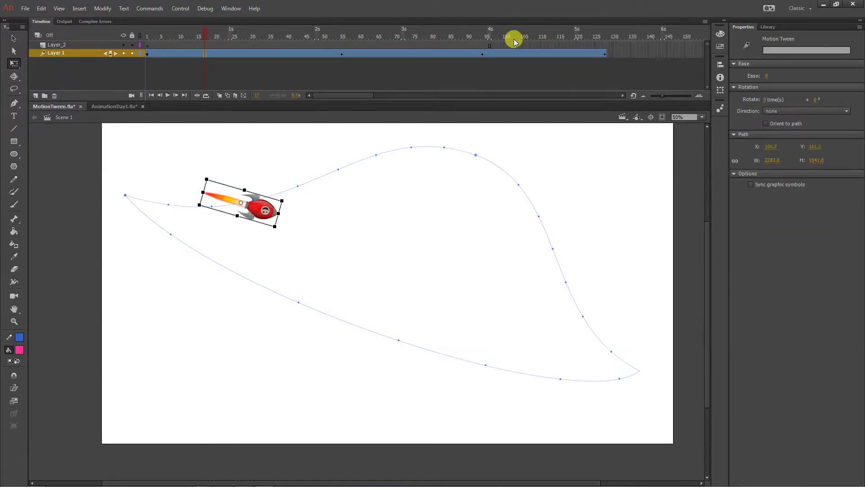
click(266, 215)
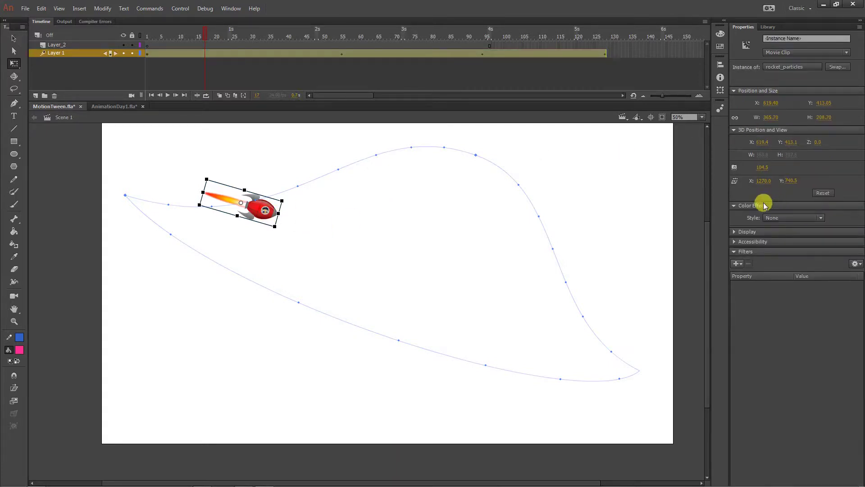
click(189, 55)
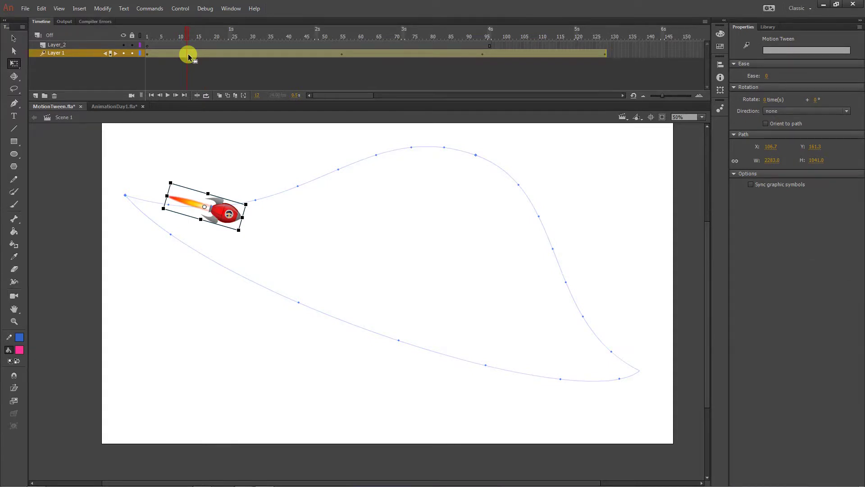
drag(150, 29, 136, 29)
click(151, 54)
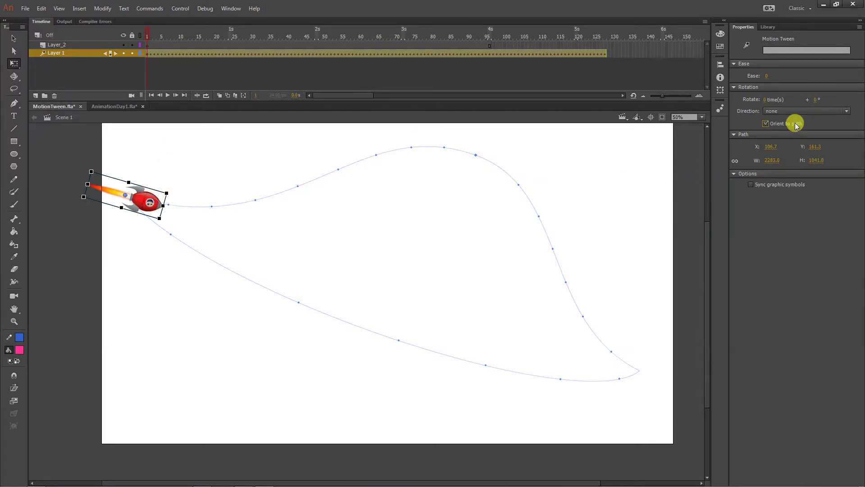
- Play the rocket looping nose-first, then select frame 10 of the tween
click(167, 96)
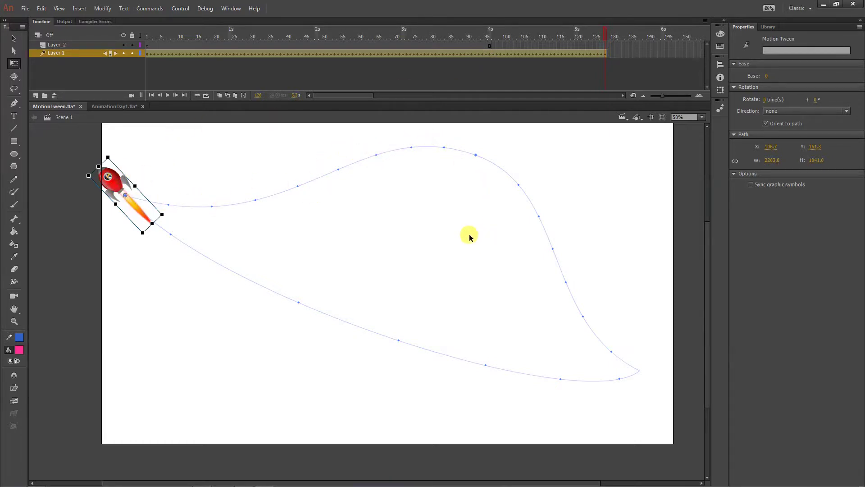
click(179, 54)
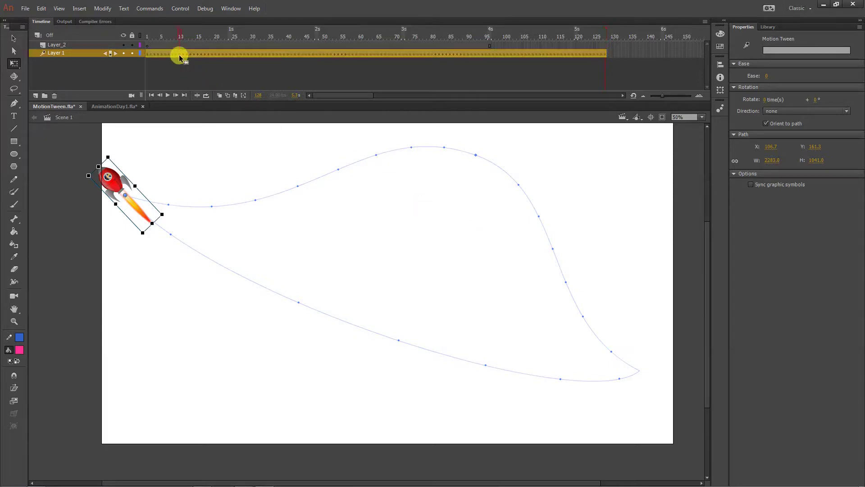
click(786, 124)
click(358, 58)
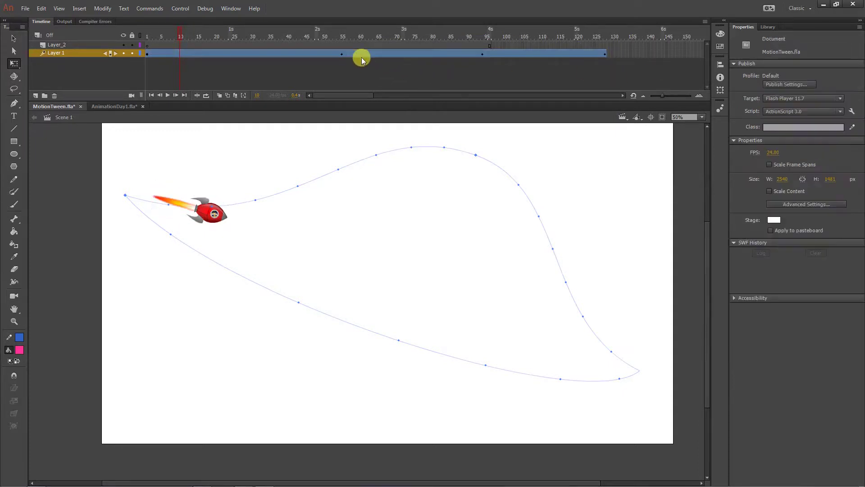
click(341, 56)
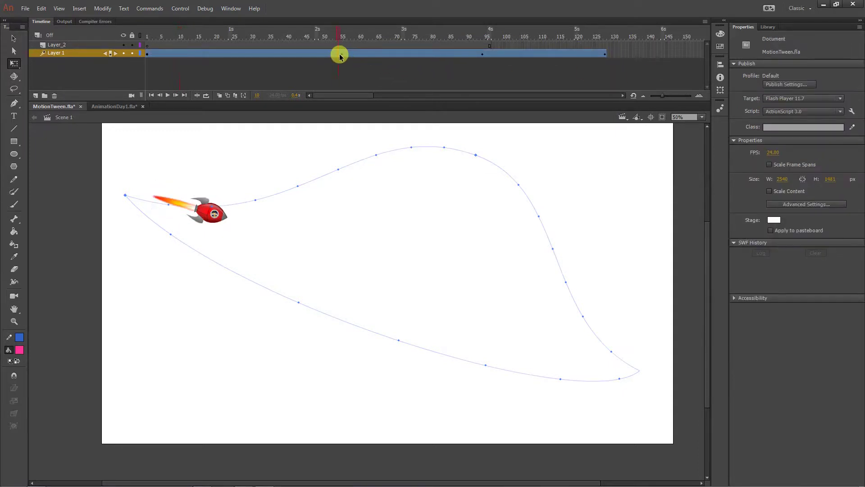
click(317, 55)
click(481, 54)
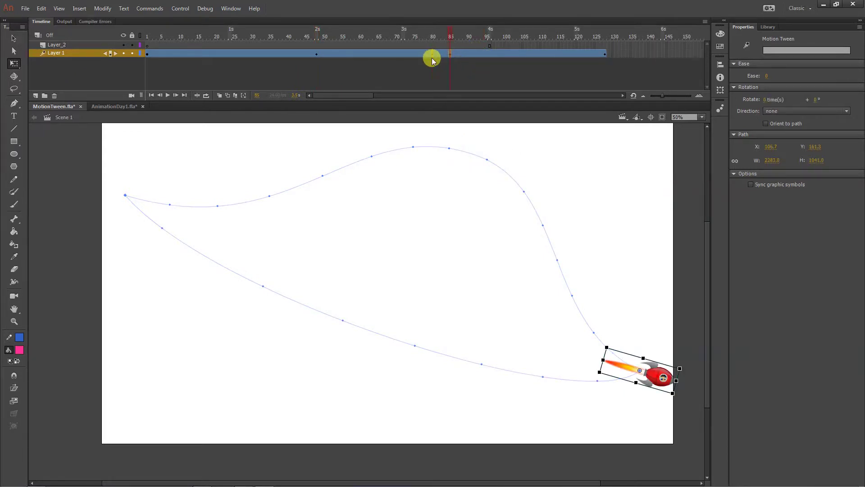
click(148, 36)
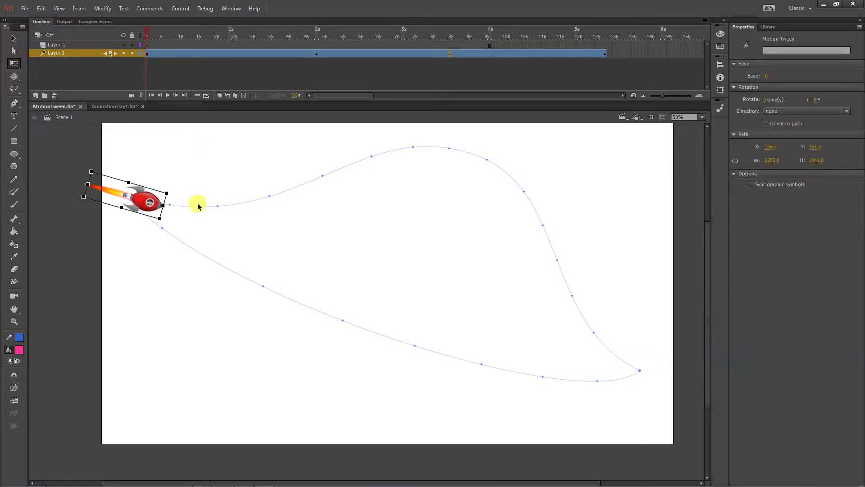
click(282, 34)
click(417, 40)
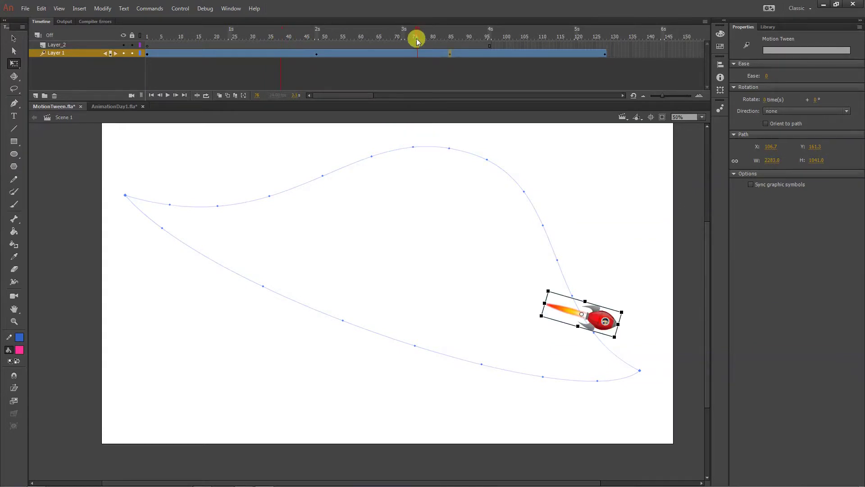
click(776, 124)
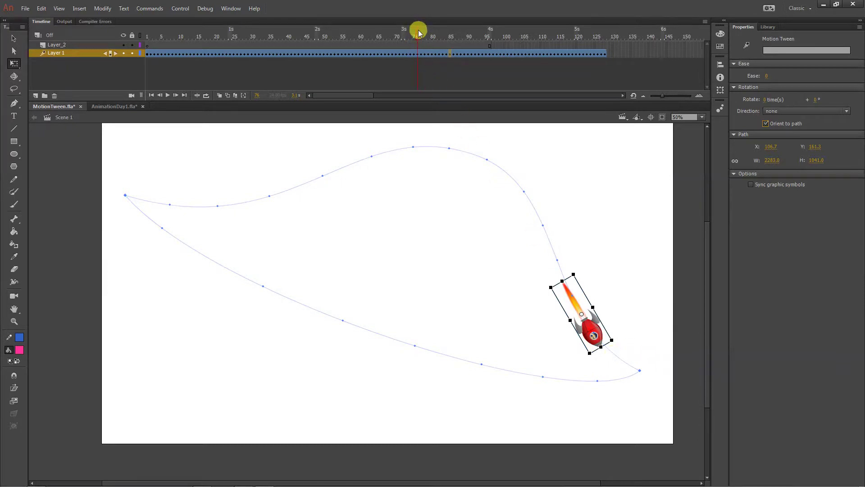
drag(419, 32, 342, 54)
click(772, 124)
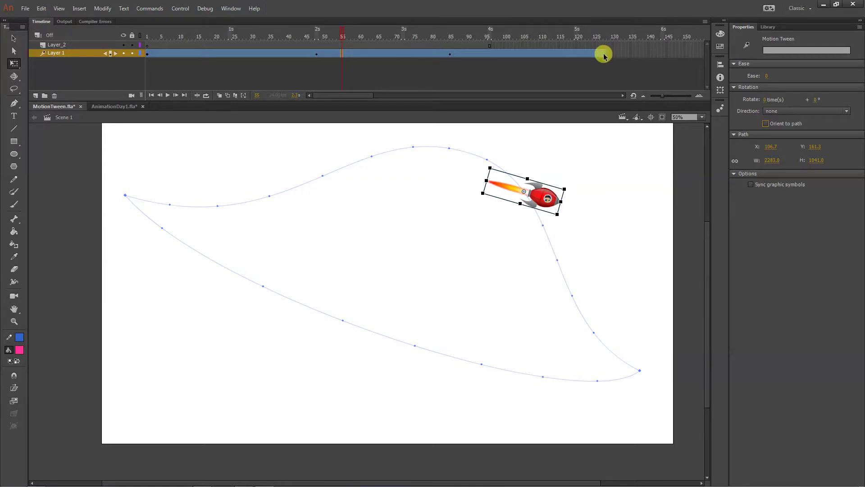
- Drag the tween's end from about frame 127 to 104, then to 100, and scrub to preview
drag(606, 53, 516, 55)
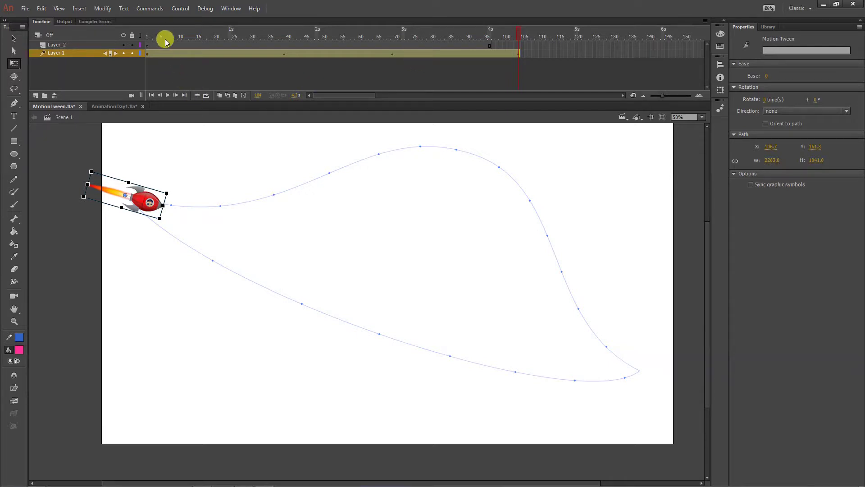
drag(170, 33, 477, 70)
click(476, 53)
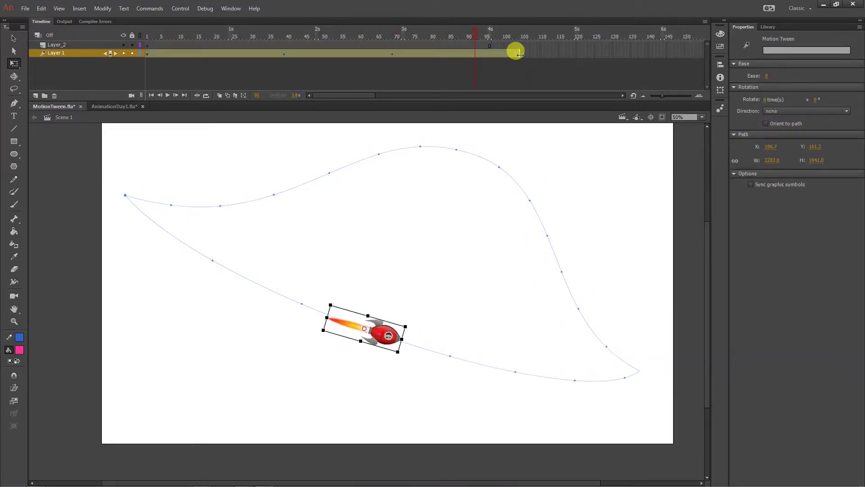
drag(520, 55, 504, 54)
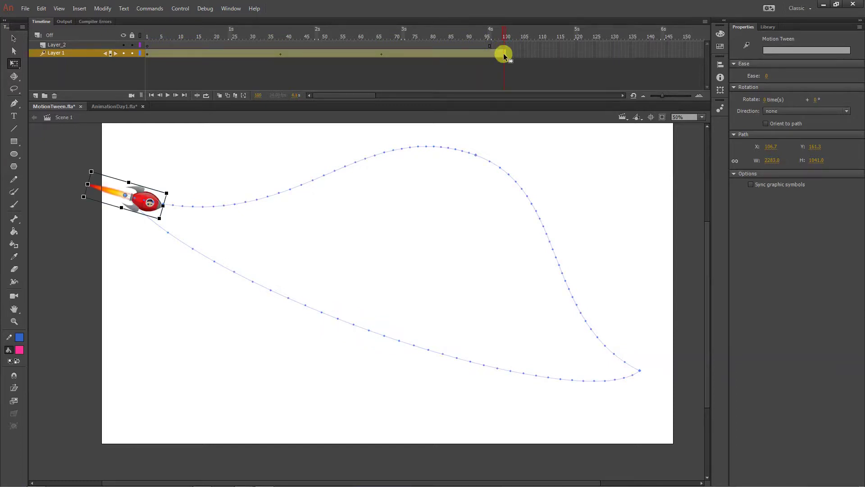
click(486, 72)
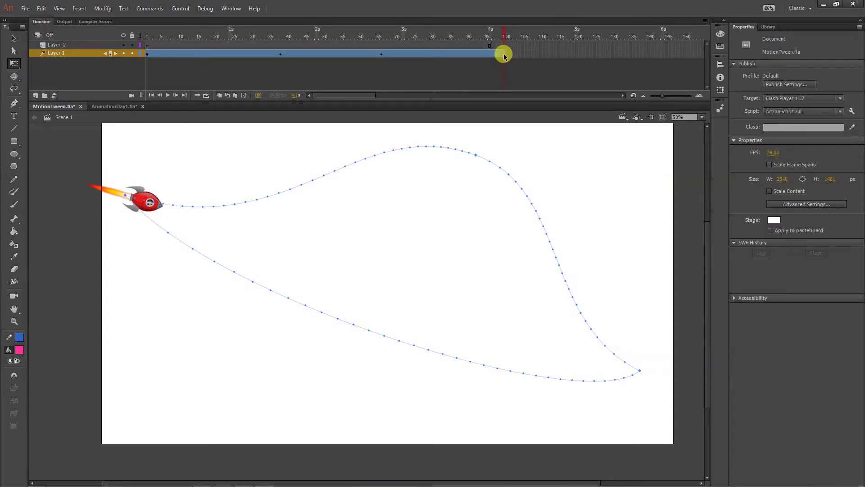
drag(502, 53, 417, 56)
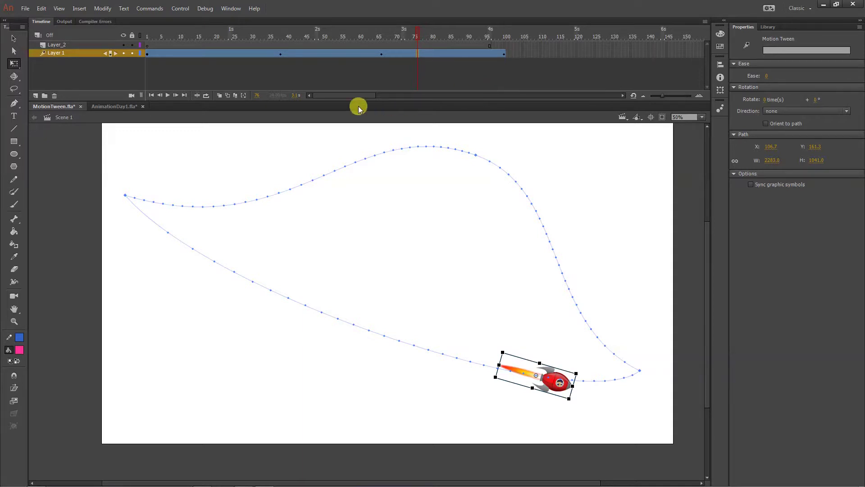
drag(204, 31, 145, 31)
click(102, 106)
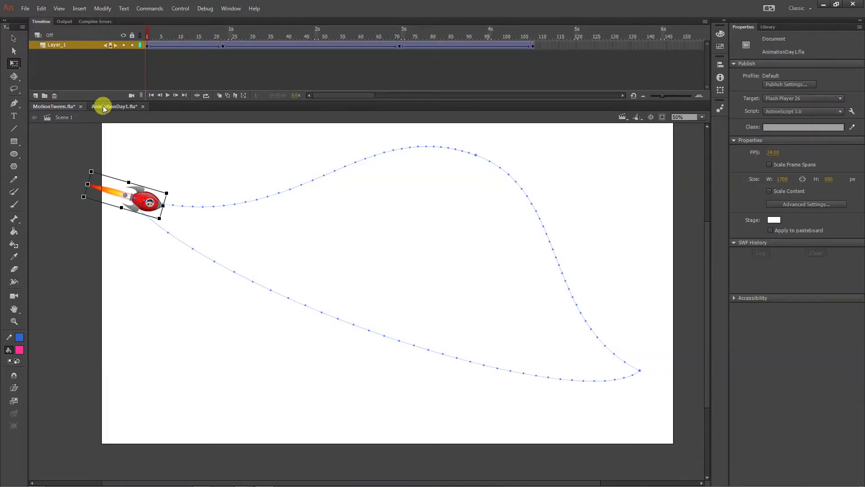
click(446, 46)
right_click(448, 48)
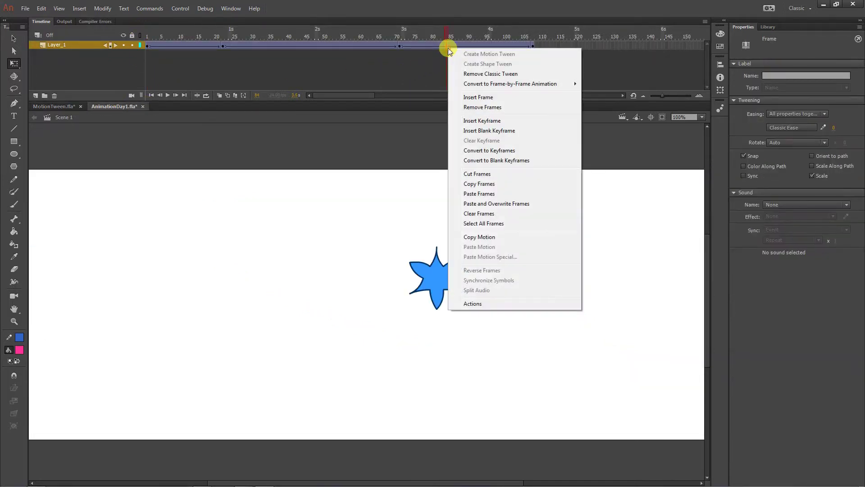
click(469, 75)
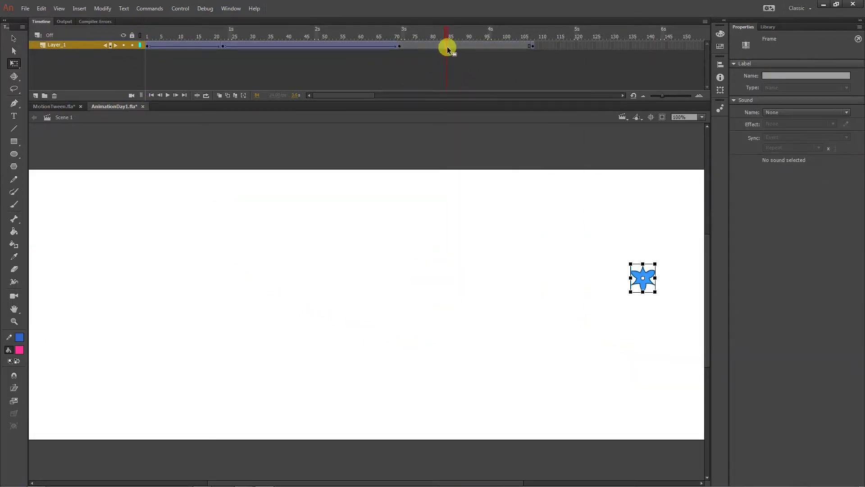
right_click(532, 46)
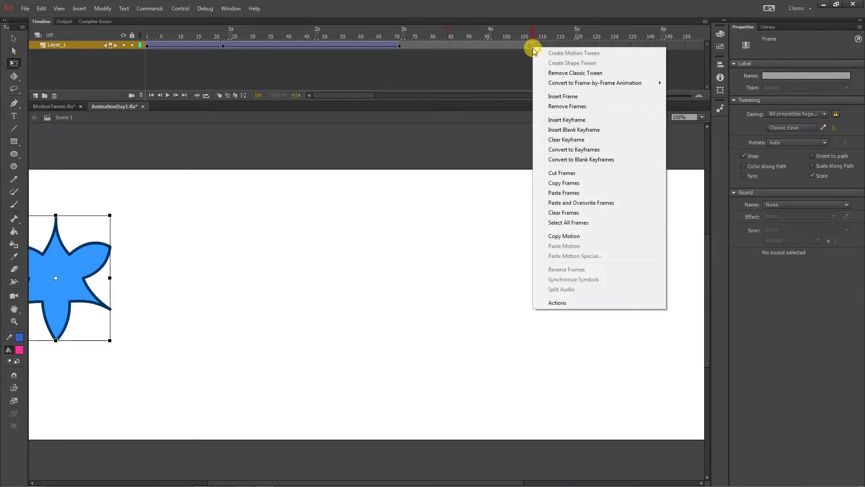
click(546, 72)
click(425, 45)
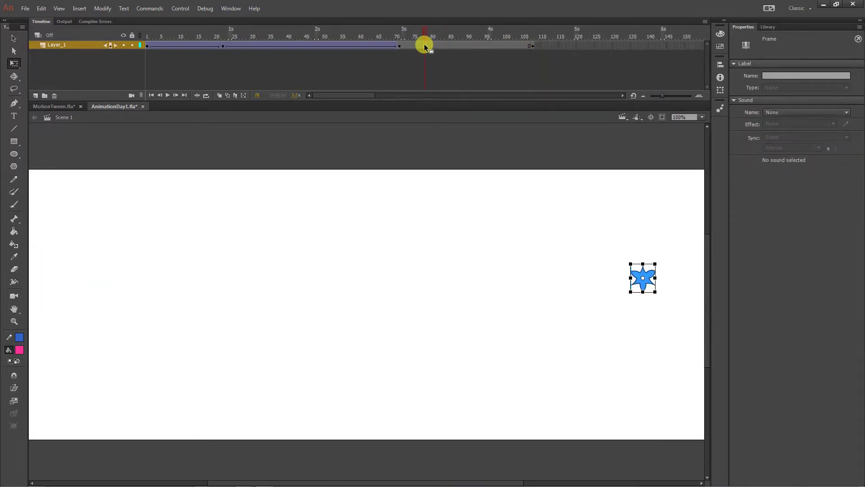
right_click(424, 46)
click(436, 50)
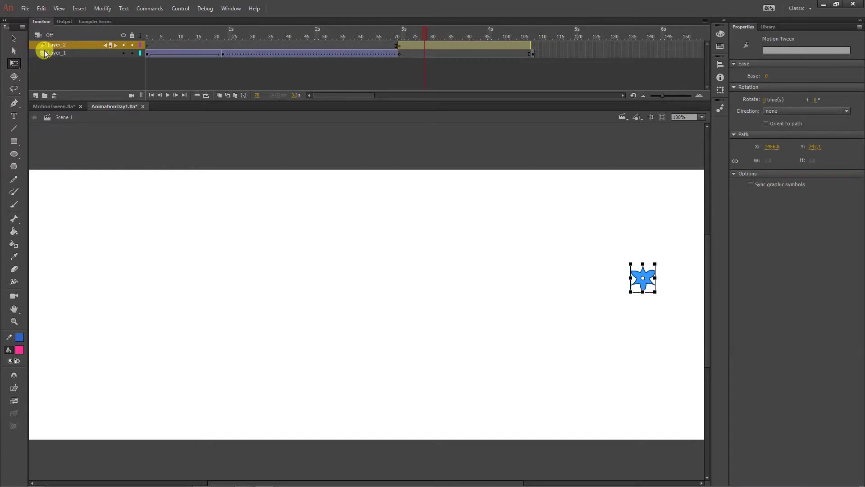
key(ctrl+z)
key(ctrl+z)
key(ctrl+z)
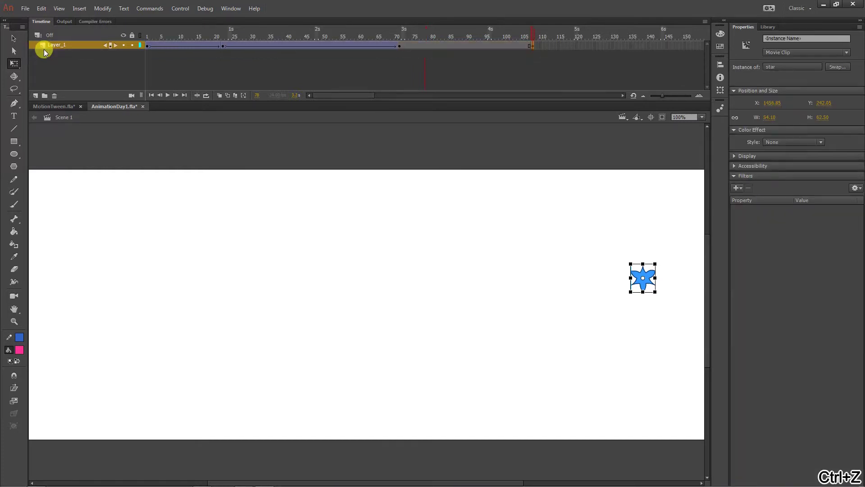
click(55, 107)
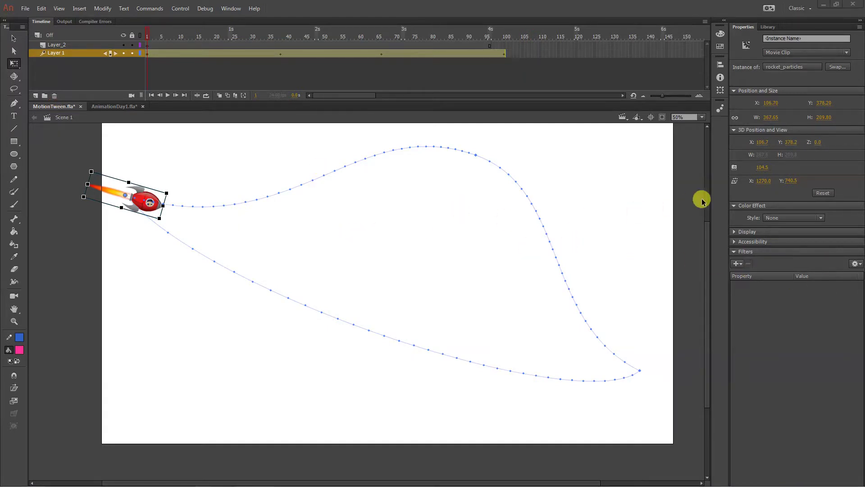
- Select the rocket's tween at frame 5, then switch to AnimationDay1.fla
click(168, 54)
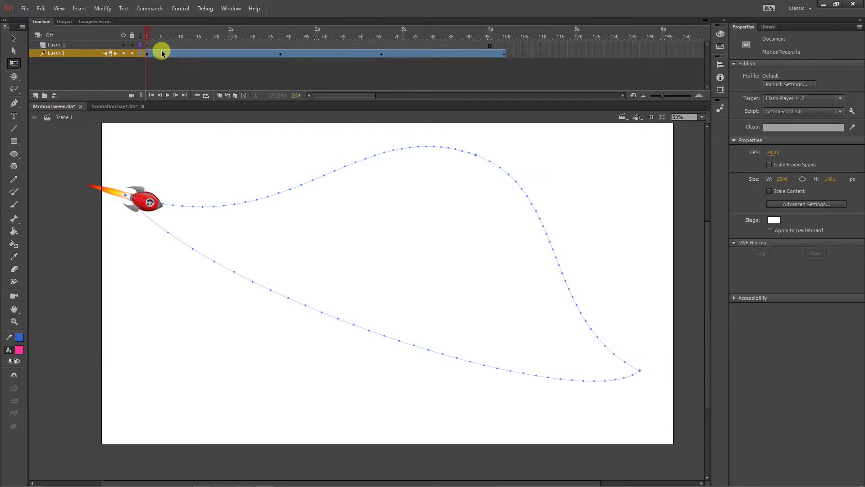
click(162, 53)
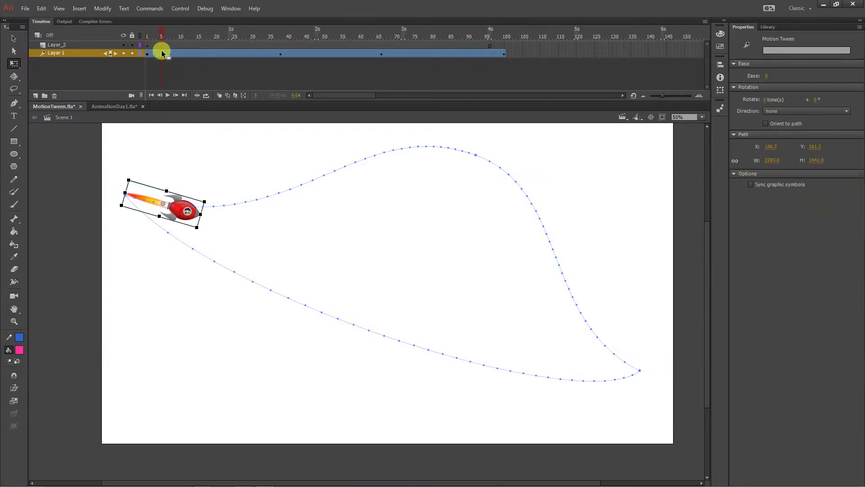
click(118, 108)
- Rotate the star at frame 22, scrub to preview, and return to MotionTween.fla
drag(162, 35, 224, 36)
click(343, 369)
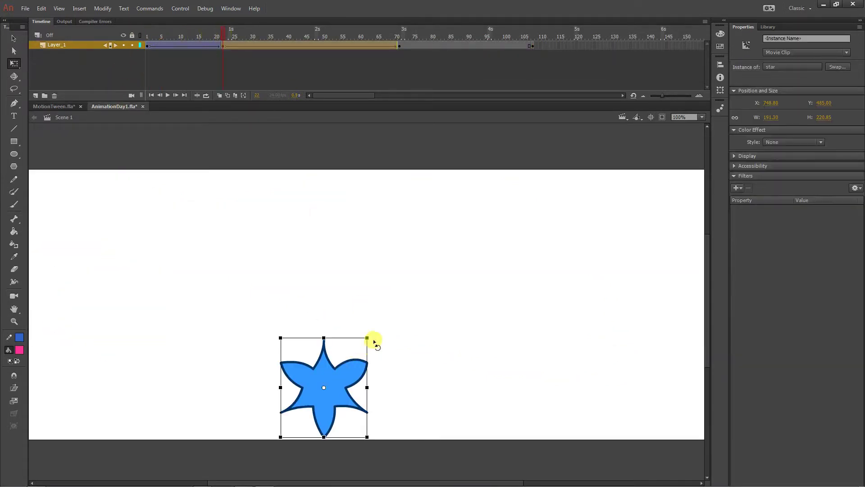
drag(374, 343, 412, 377)
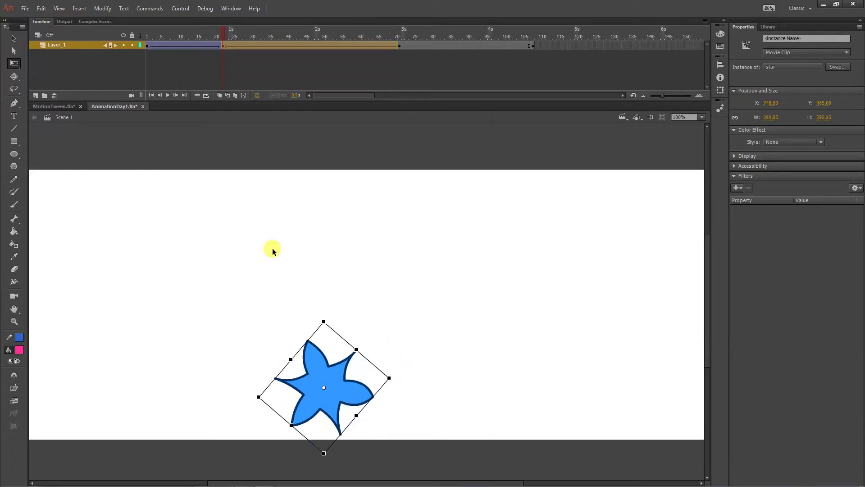
click(143, 33)
drag(143, 35, 233, 41)
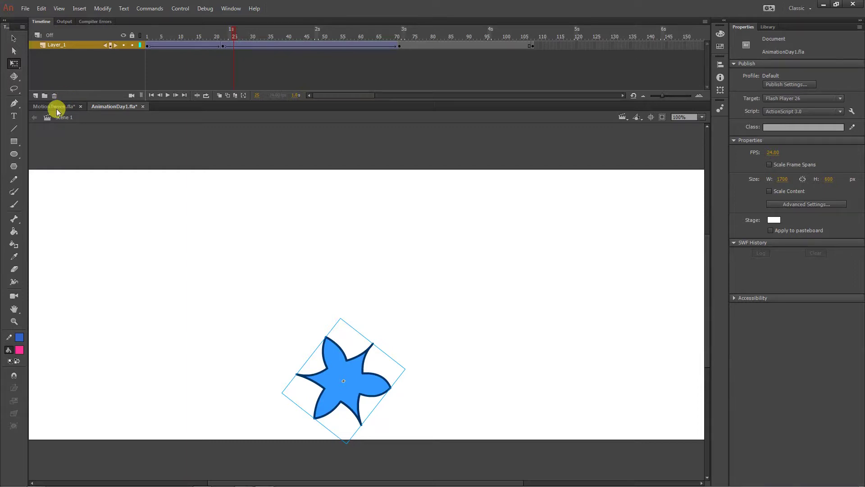
click(56, 108)
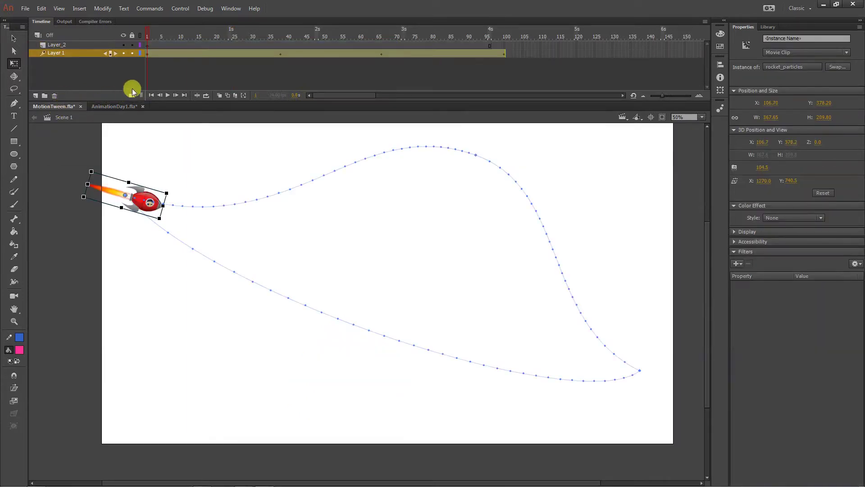
click(182, 76)
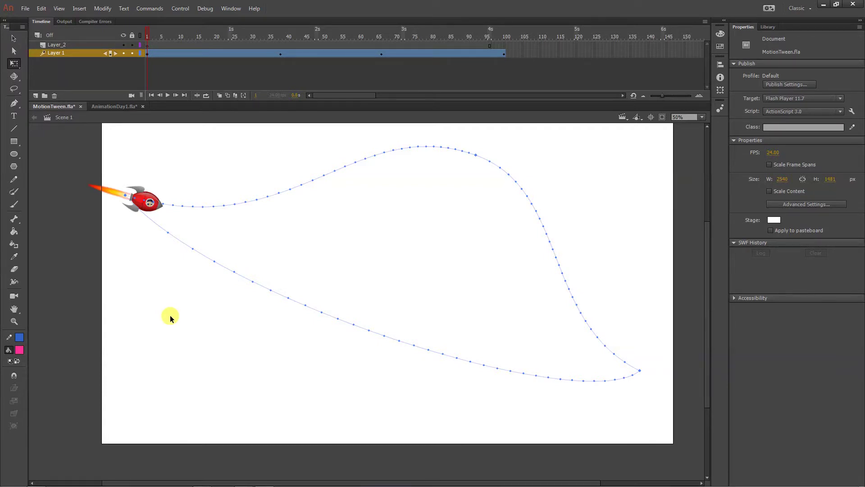
- Try one clockwise rotation on the rocket's tween, preview the spin, then undo it
click(169, 57)
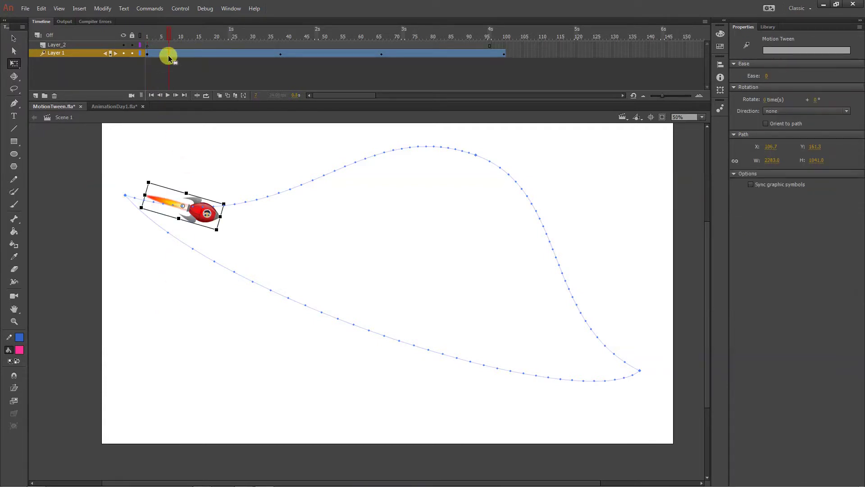
click(766, 99)
text(1)
key(Return)
drag(169, 31, 498, 55)
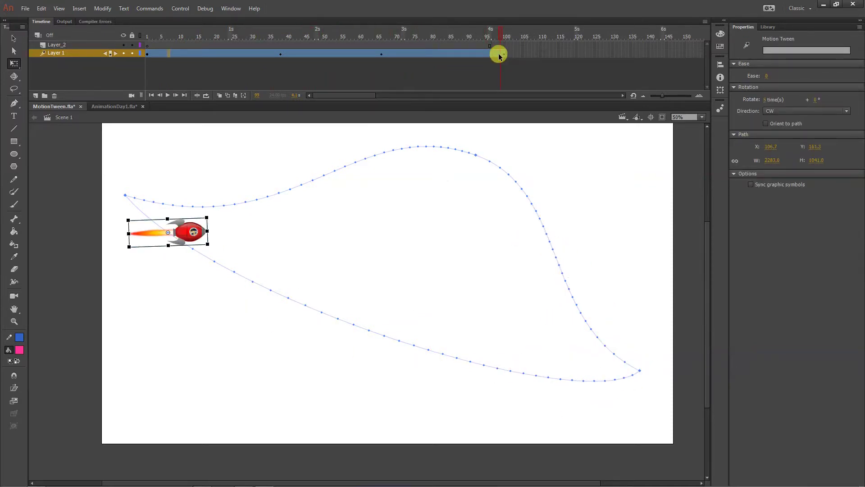
key(ctrl+z)
key(ctrl+z)
key(ctrl+z)
key(ctrl+z)
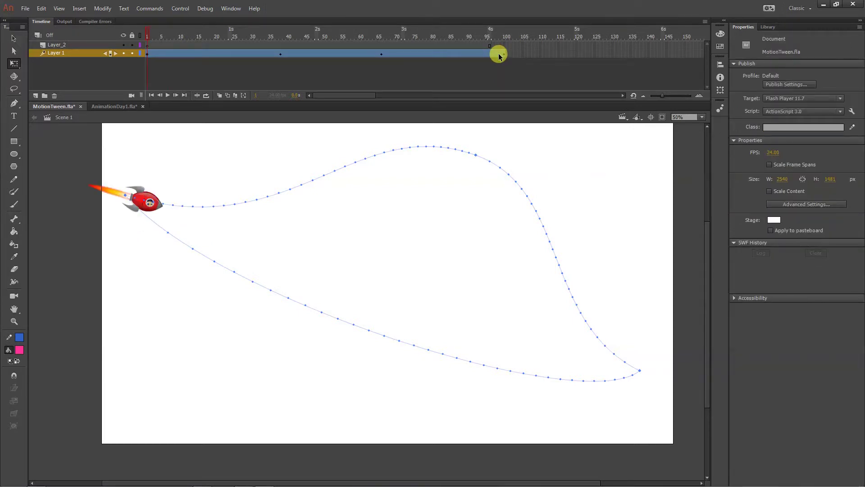
- Turn on Orient to path for the rocket's tween and preview it at frames 33 and 81
click(302, 55)
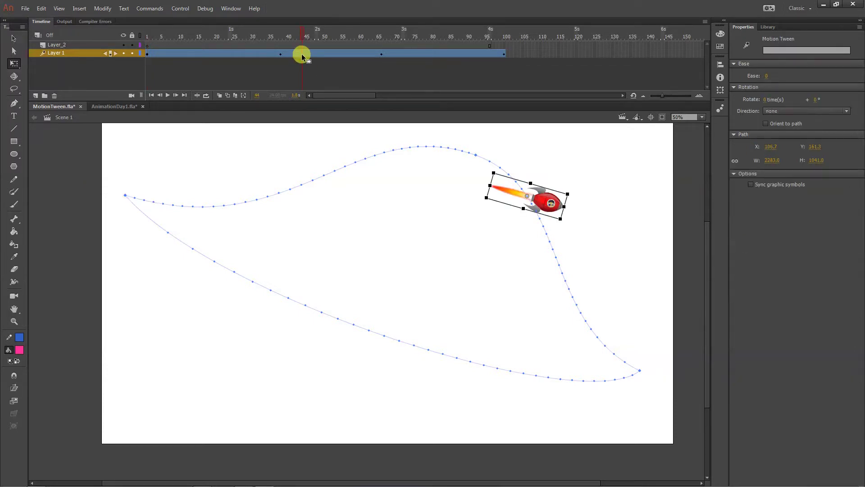
drag(167, 34, 131, 32)
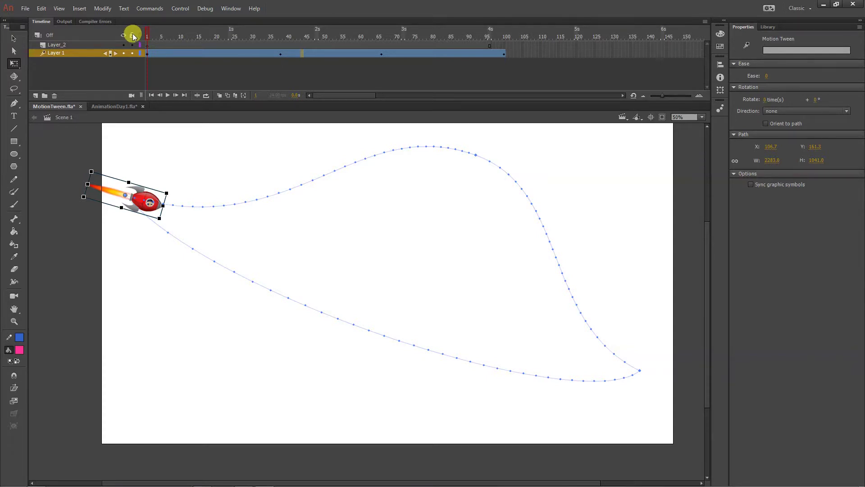
drag(164, 34, 122, 39)
click(143, 54)
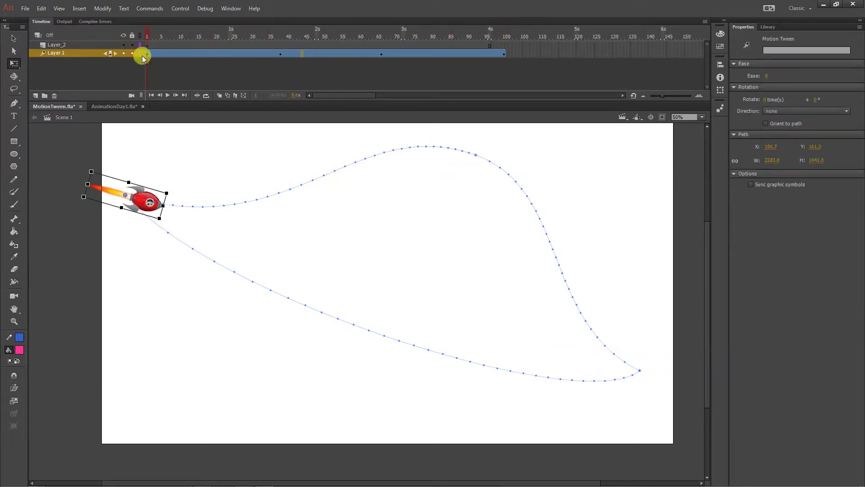
click(766, 123)
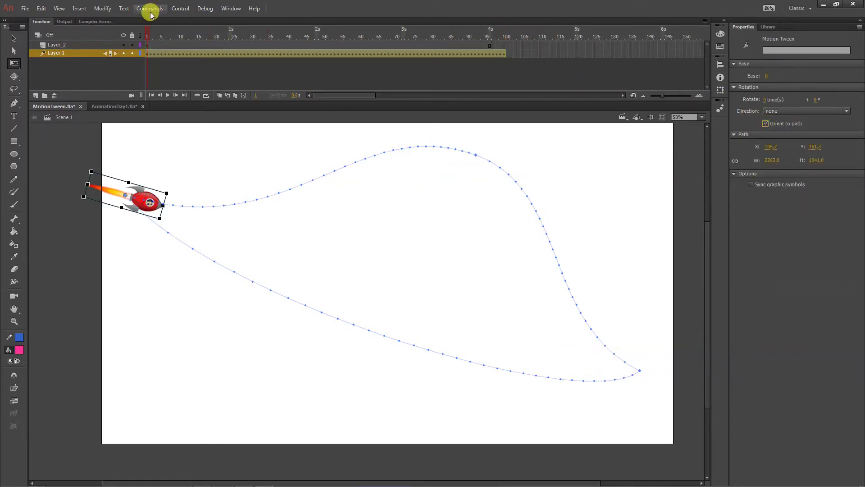
click(145, 34)
drag(180, 35, 440, 47)
click(434, 55)
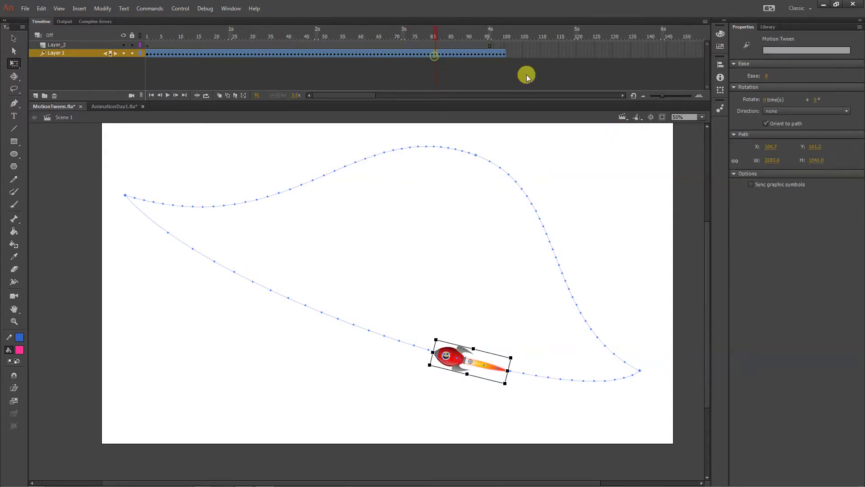
- Turn off Orient to path and clear all properties from the tween's frame-100 keyframe
click(796, 124)
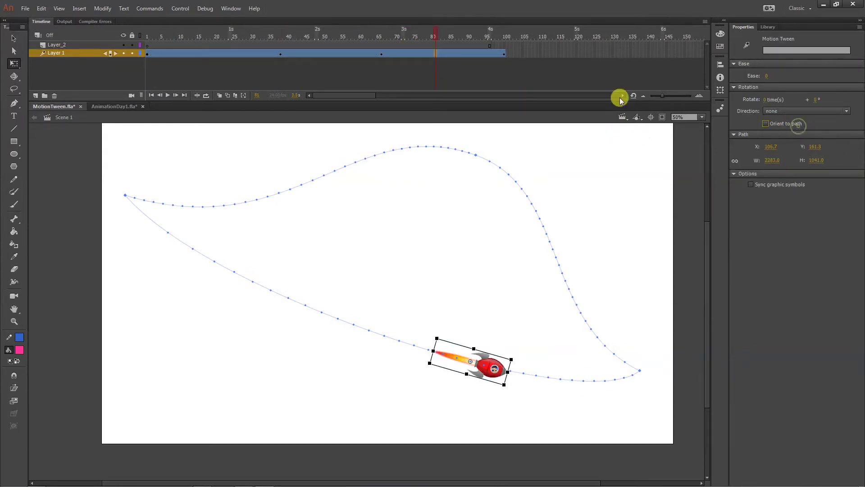
click(504, 56)
right_click(504, 56)
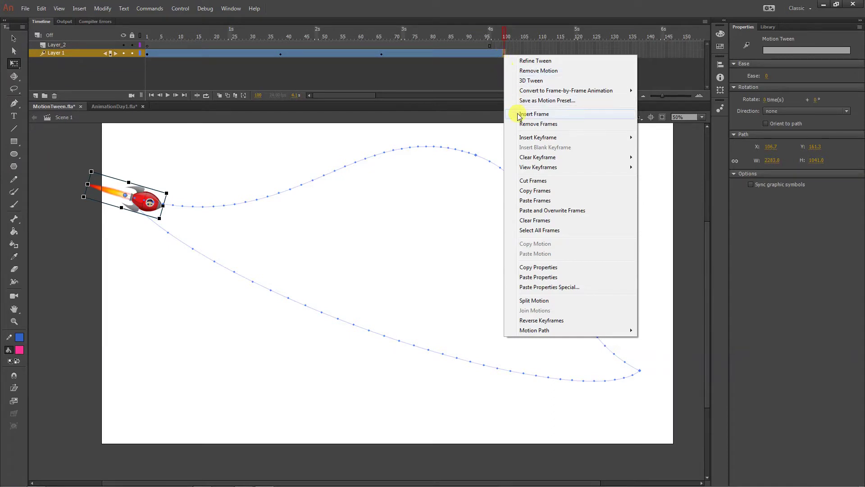
mouse_move(532, 157)
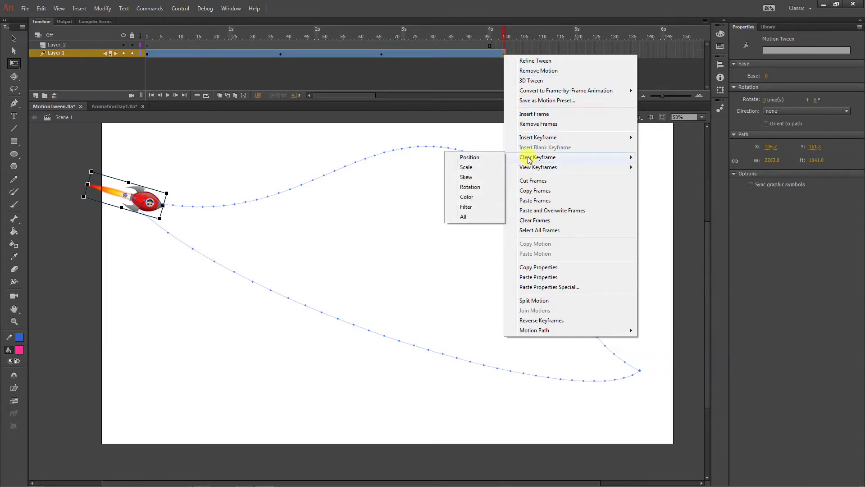
click(464, 217)
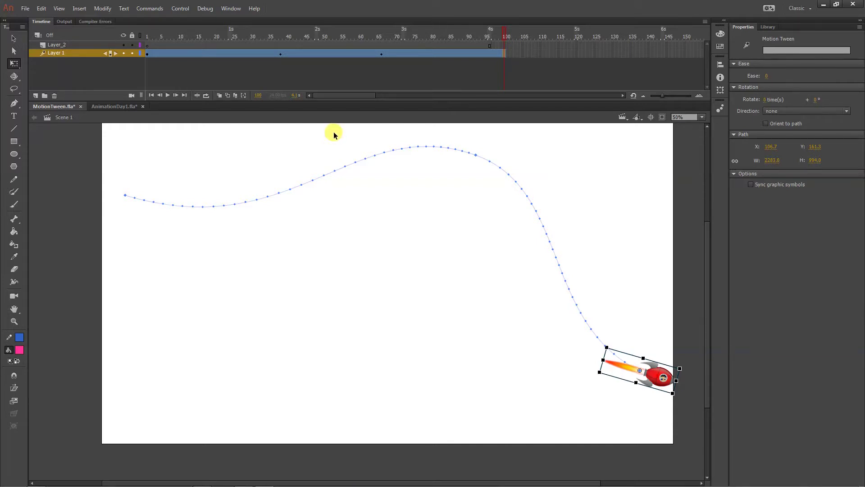
- Scrub to frame 66 to check the rocket at the path's new lower-right end
click(148, 53)
click(376, 53)
click(380, 30)
click(380, 54)
- Copy the rocket instance from the stage
click(664, 383)
right_click(665, 385)
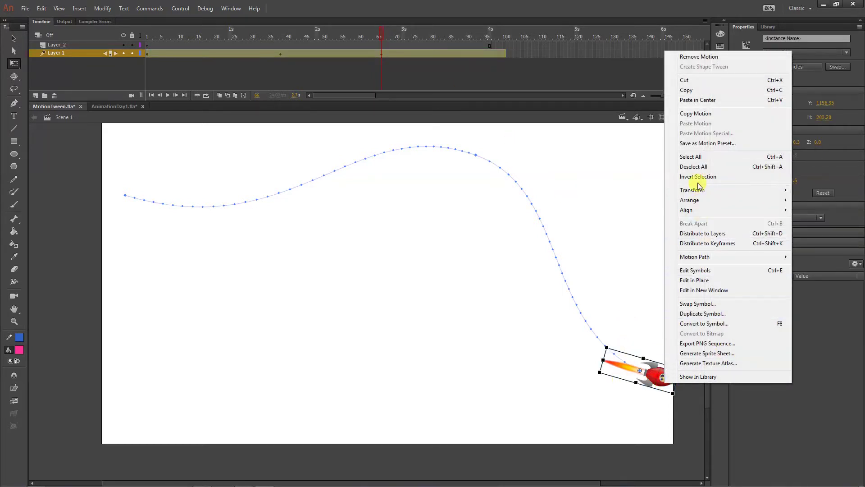
click(693, 90)
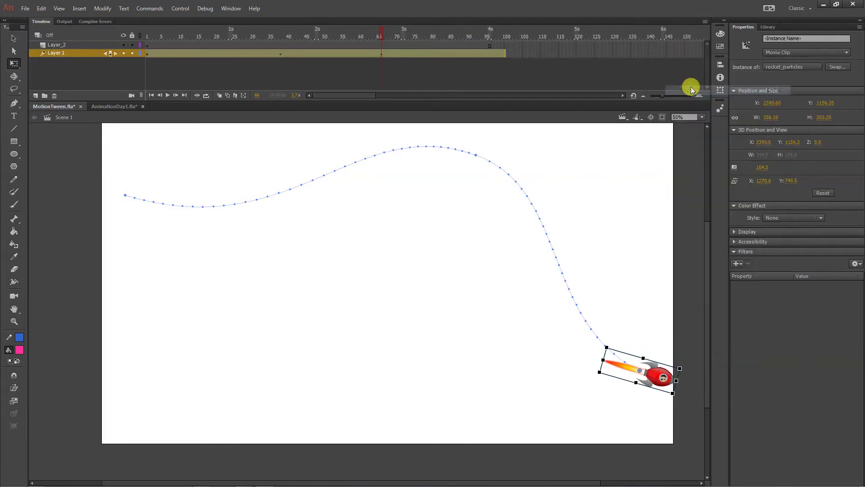
- Insert a keyframe at frame 66 on Layer_2, redoing it once, and select the rocket tween
click(382, 45)
right_click(381, 47)
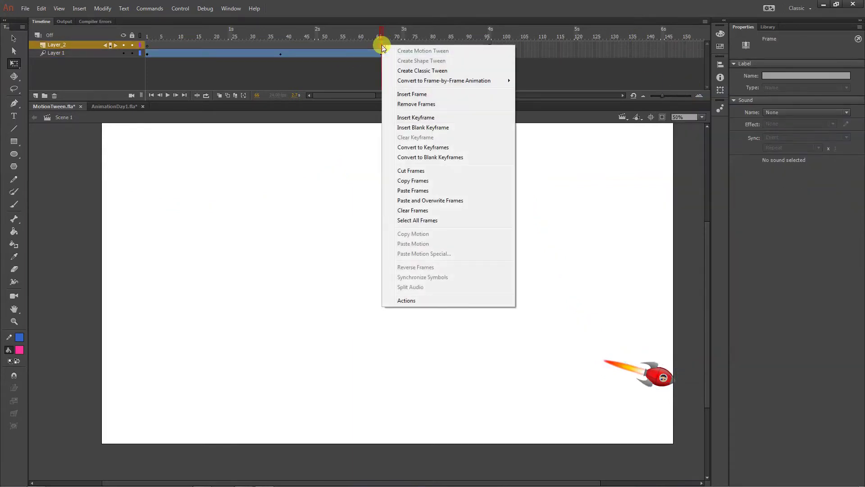
click(410, 118)
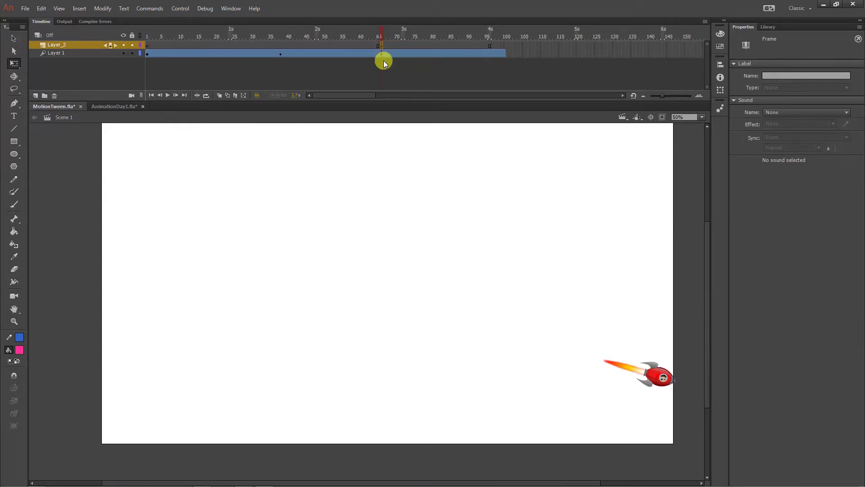
right_click(382, 44)
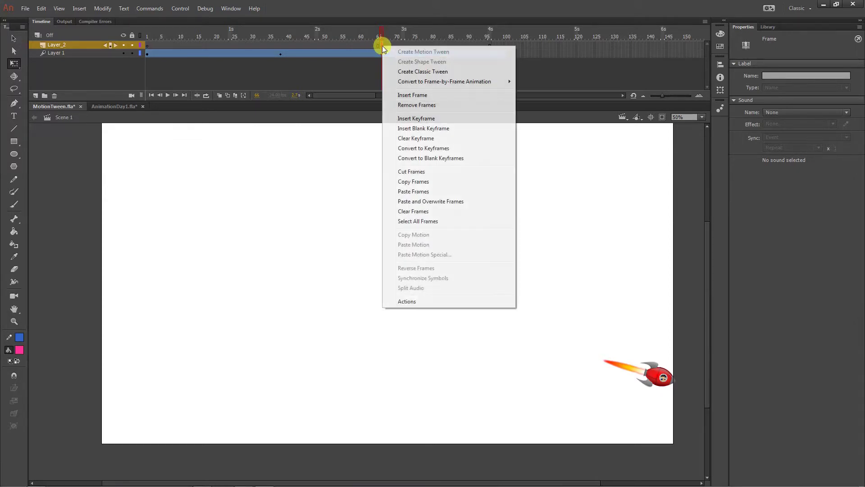
click(560, 160)
key(ctrl+z)
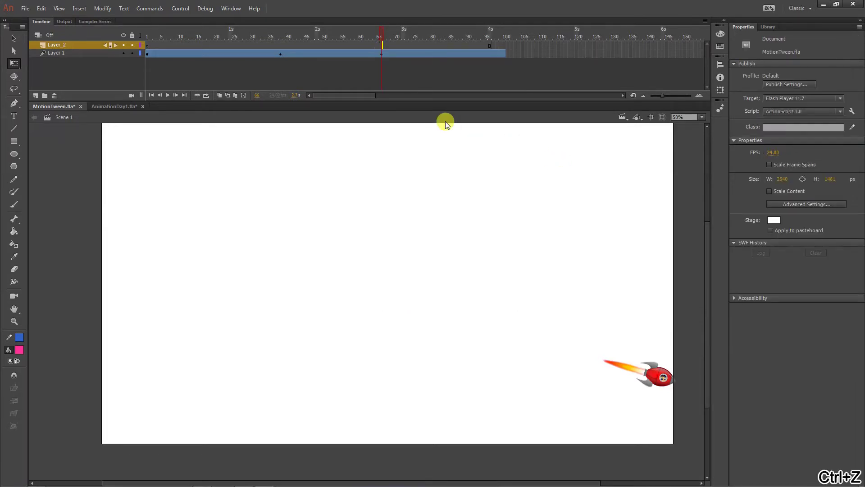
right_click(381, 47)
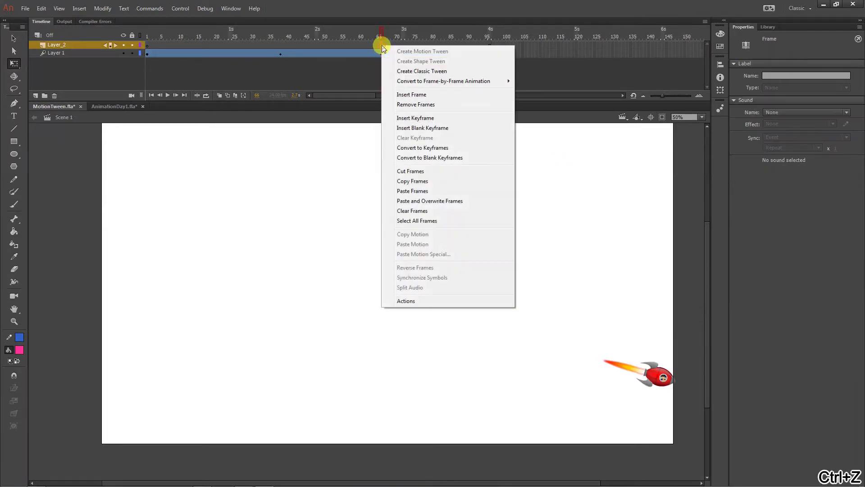
click(415, 117)
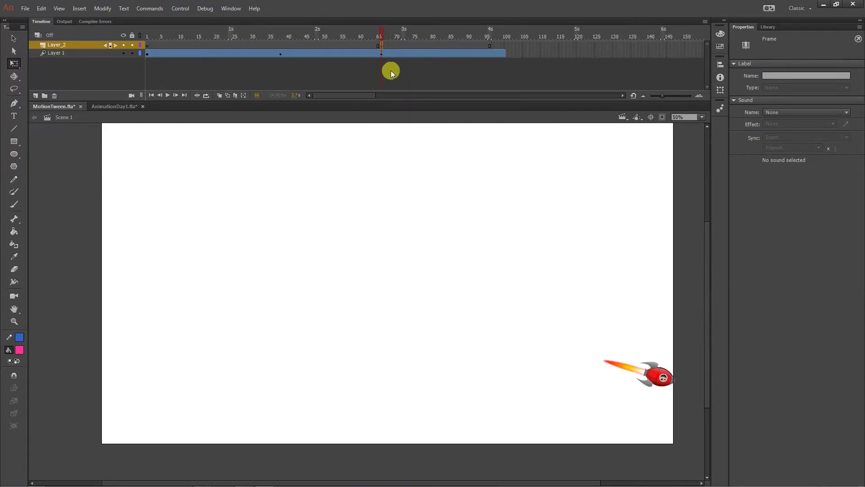
click(146, 53)
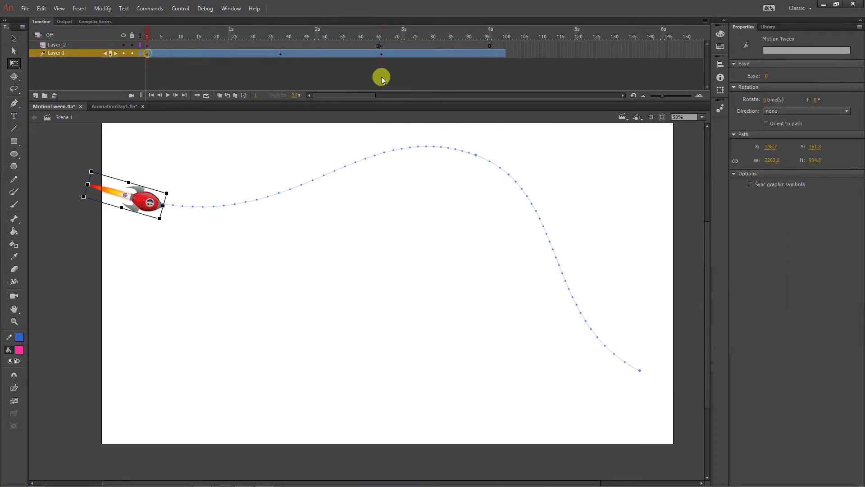
- Re-enable Orient to path and copy the rocket at frame 66
click(772, 123)
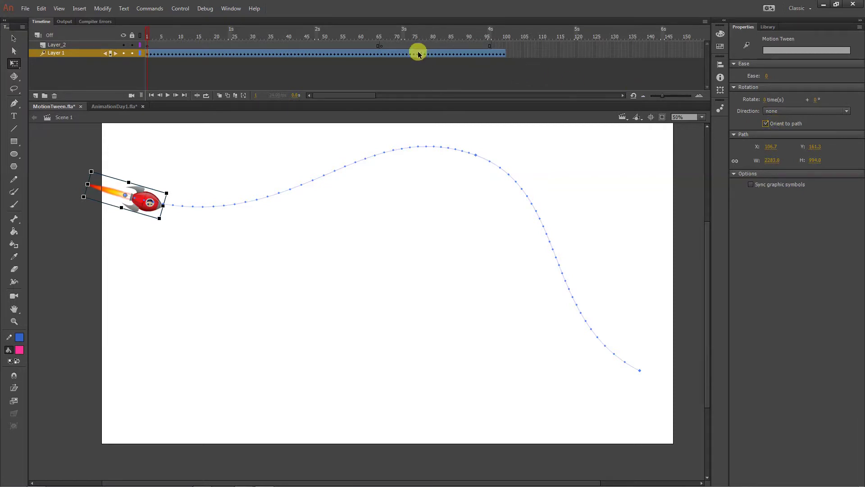
click(382, 54)
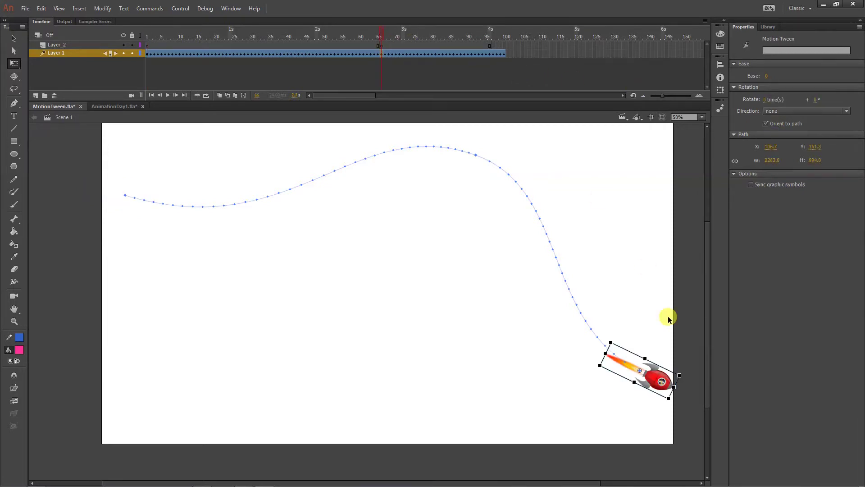
right_click(660, 381)
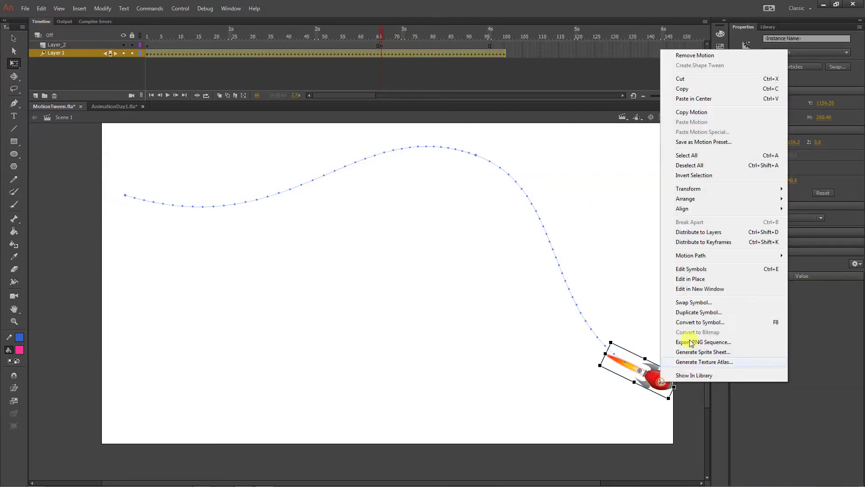
click(684, 88)
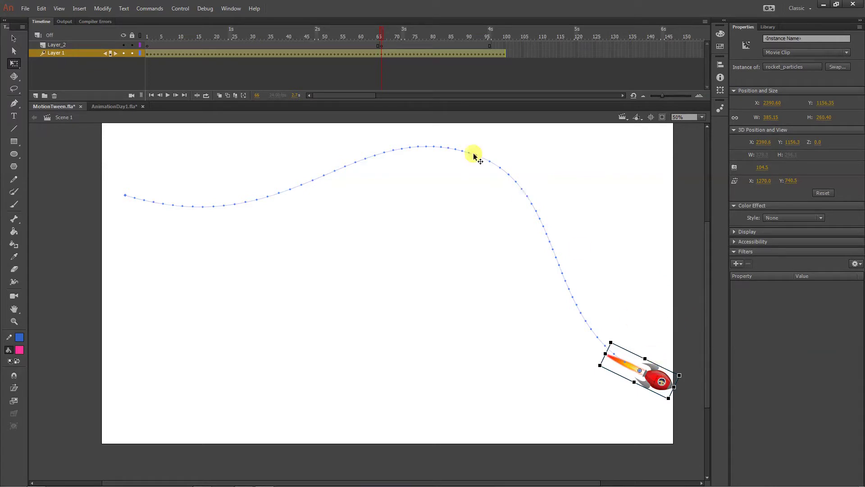
- Paste the rocket in place on Layer_2's frame-66 keyframe
click(382, 45)
right_click(382, 45)
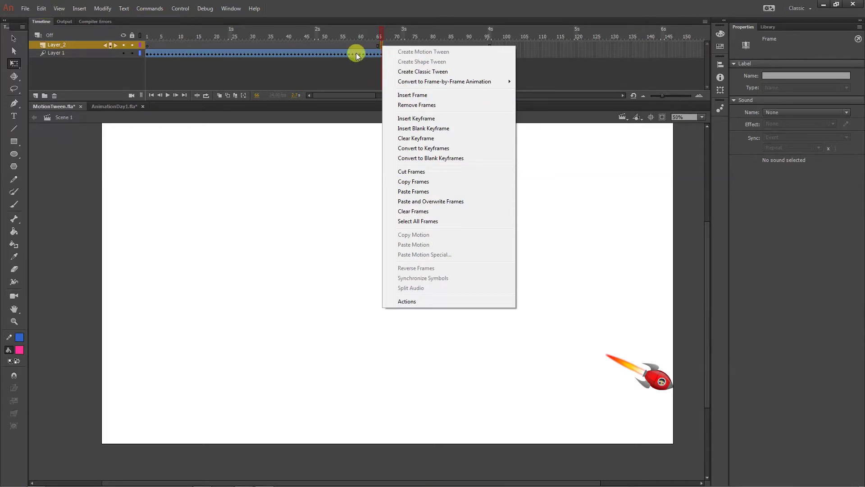
click(364, 161)
click(382, 45)
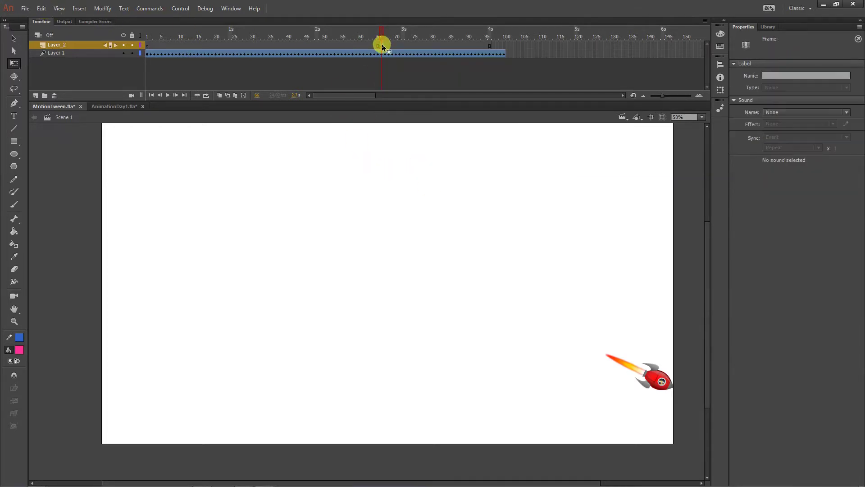
click(40, 9)
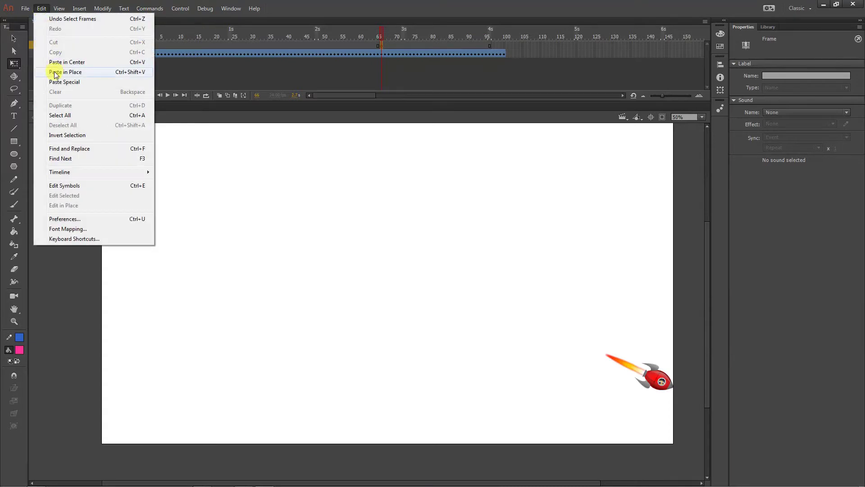
click(55, 73)
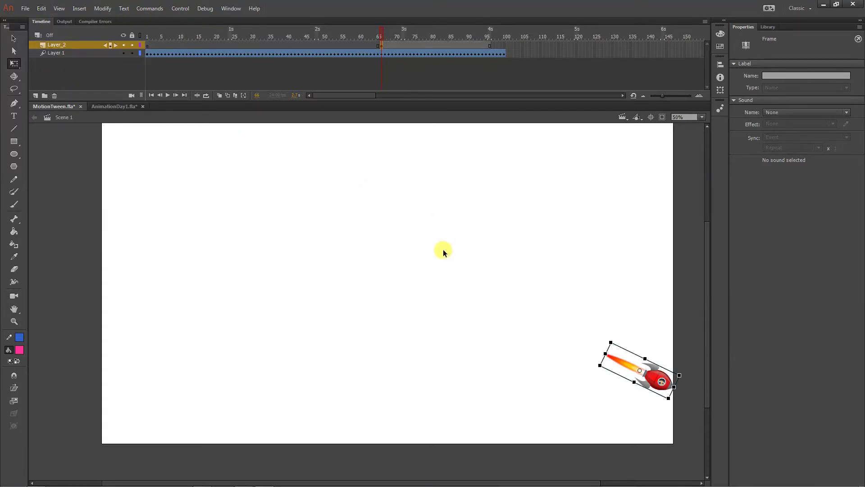
- Toggle Layer_2's visibility twice to confirm the copy sits over the original
click(123, 45)
click(123, 45)
click(124, 46)
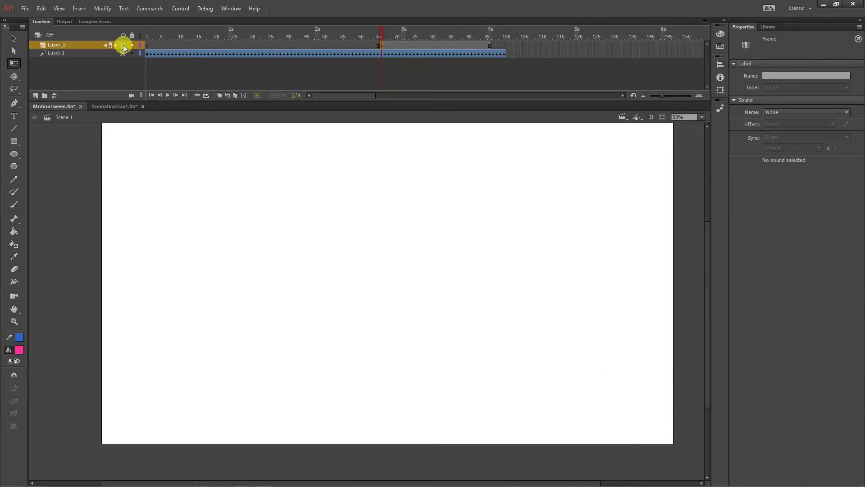
click(124, 45)
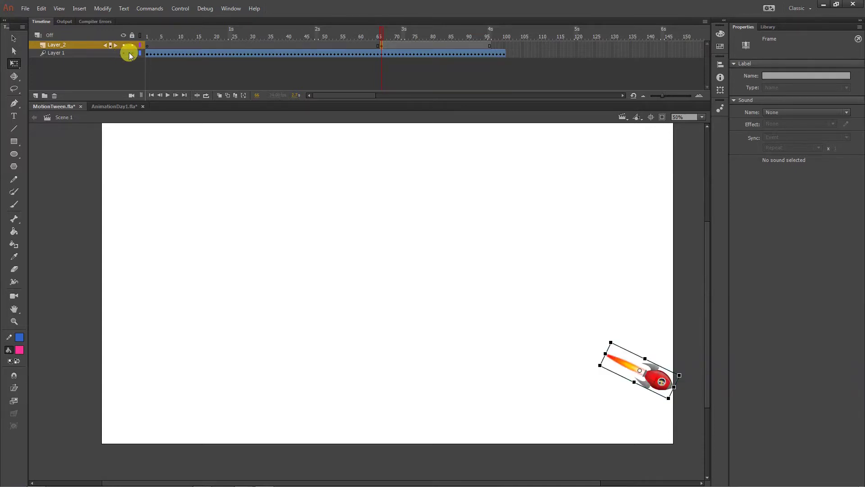
- Remove Layer 1's frames past frame 66 and scrub the tween to check the rocket
click(538, 84)
drag(537, 56, 390, 52)
right_click(390, 54)
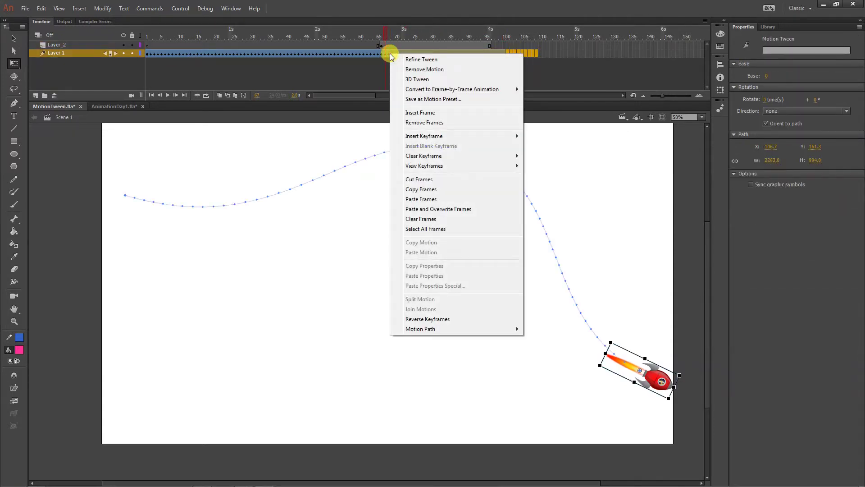
click(426, 121)
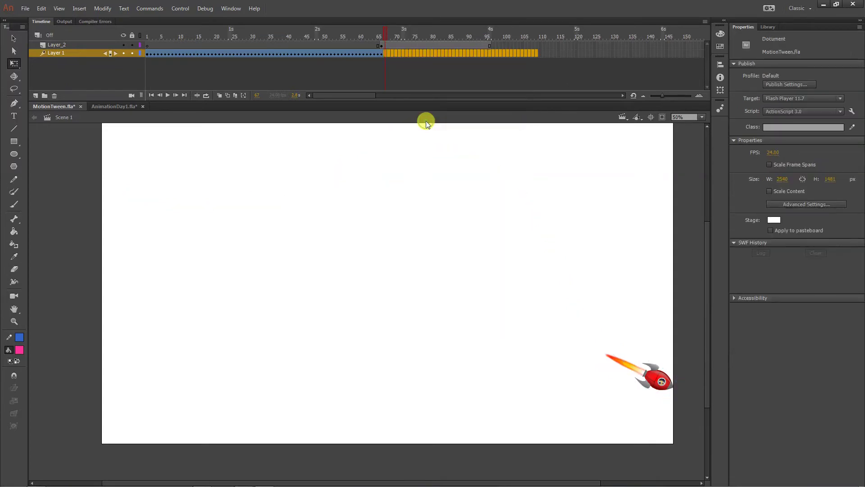
drag(391, 36, 408, 42)
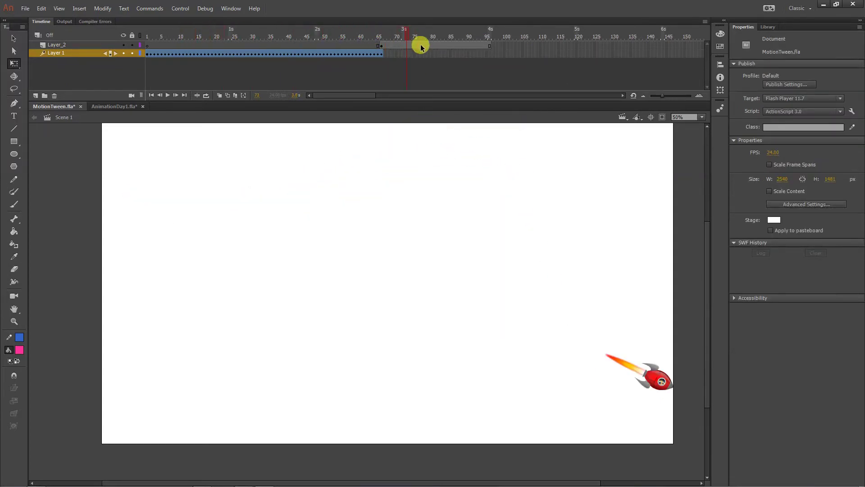
right_click(421, 45)
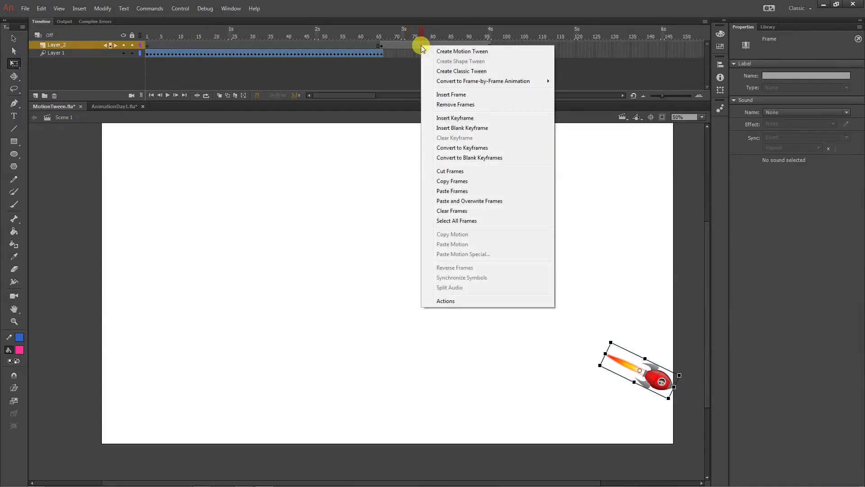
- Motion-tween Layer_2's rocket with 3 counter-clockwise rotations over frames 66–96, then play it
click(432, 51)
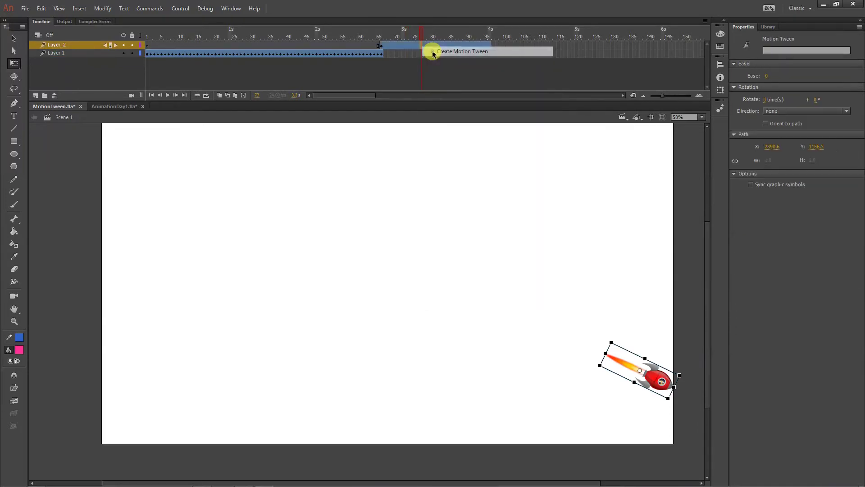
click(765, 99)
text(3)
key(Return)
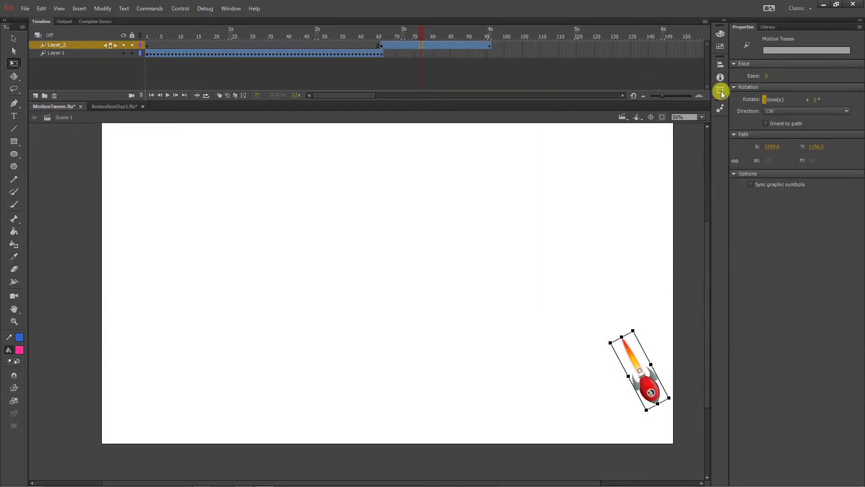
drag(152, 34, 383, 44)
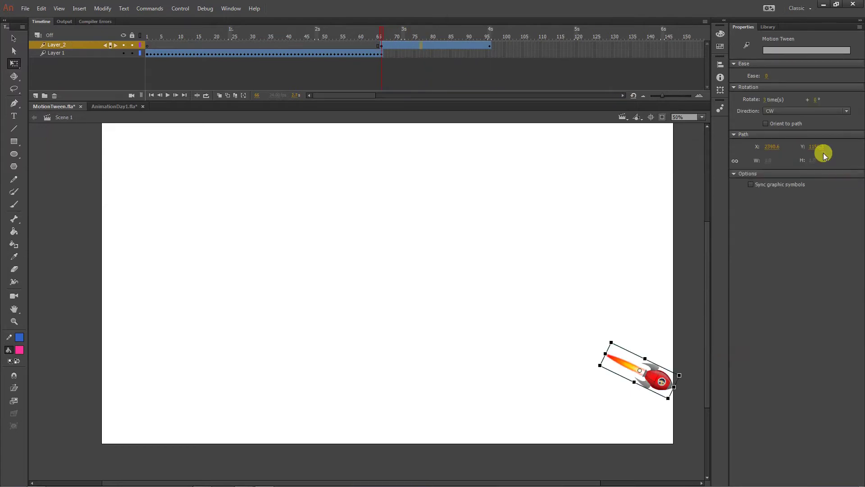
click(781, 114)
click(784, 138)
click(143, 36)
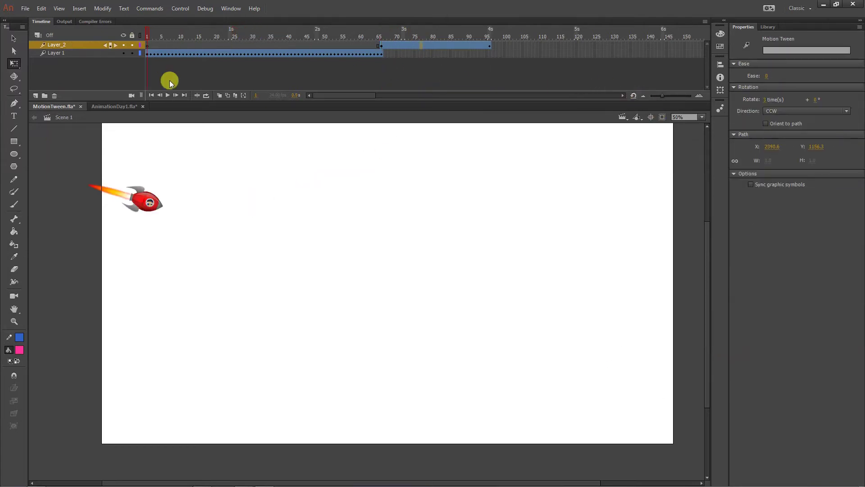
click(168, 95)
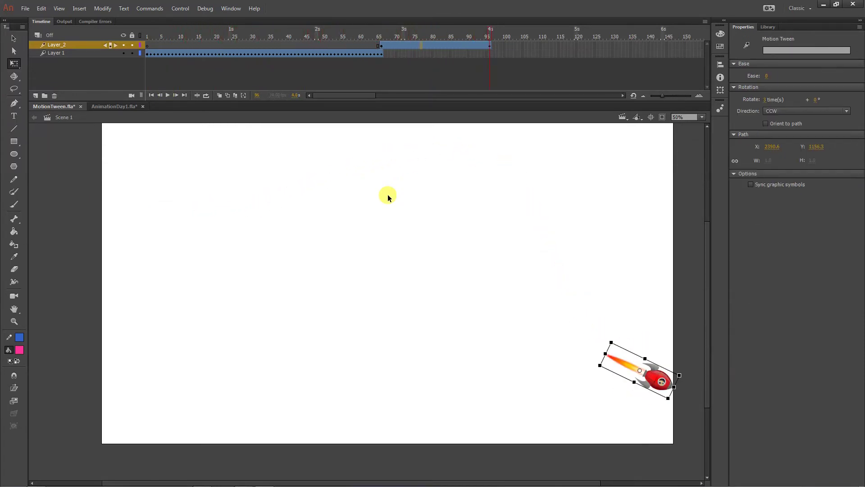
key(ctrl+Return)
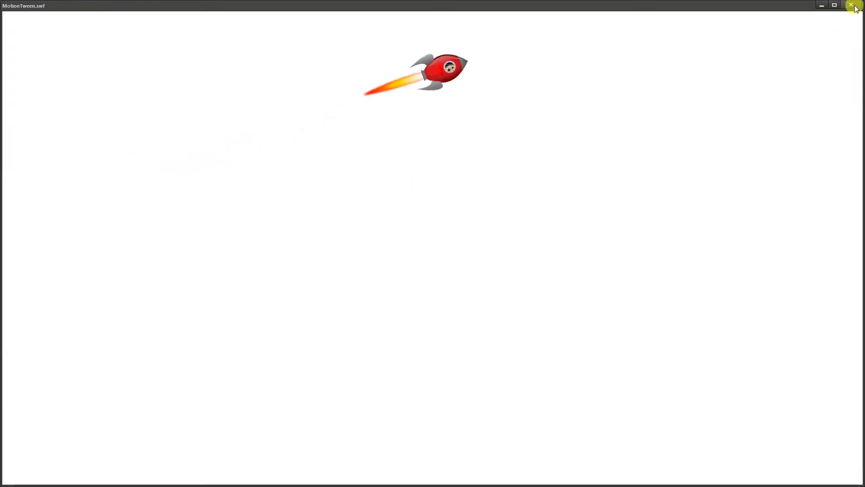
click(852, 5)
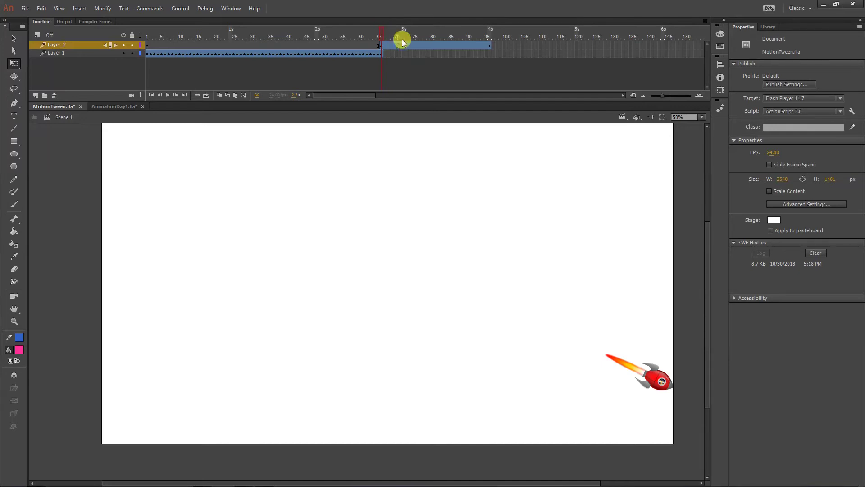
click(290, 54)
- Turn off Orient to path, undo a stray move of the spinning rocket, and lock Layer_2
click(767, 124)
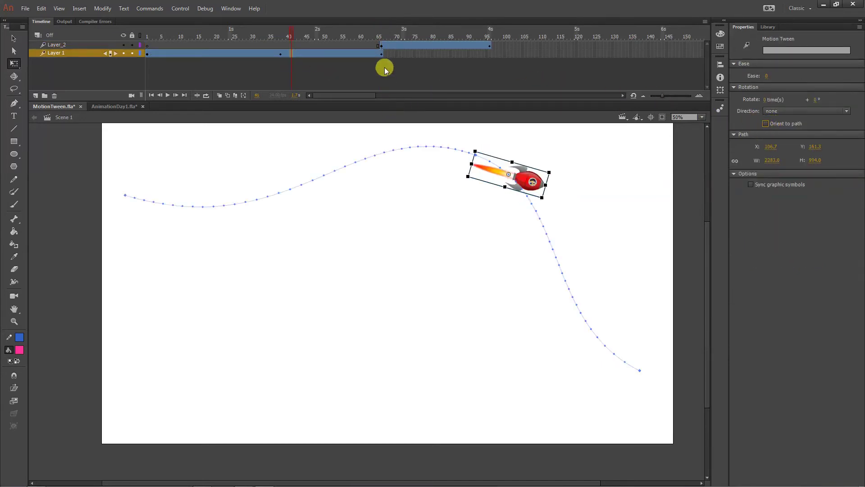
click(381, 53)
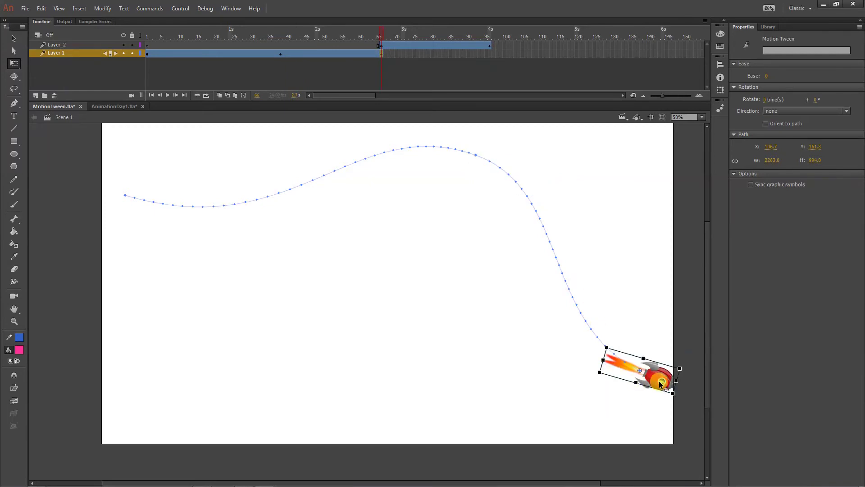
drag(658, 381, 581, 414)
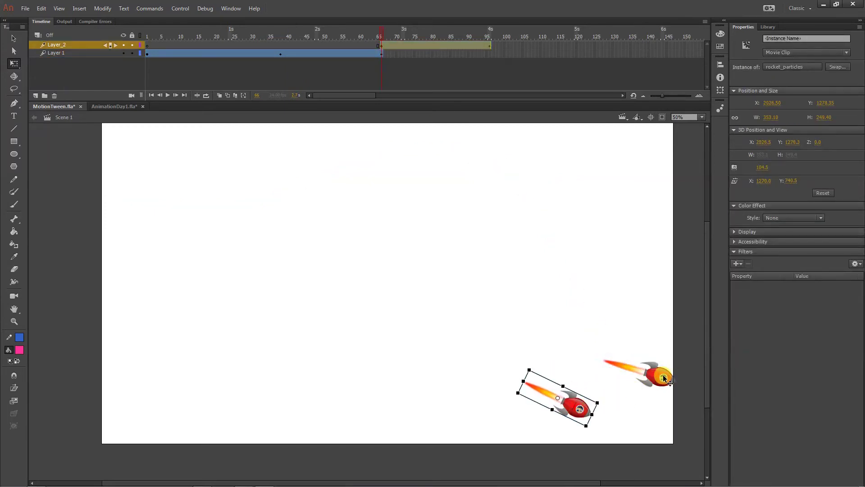
key(ctrl+z)
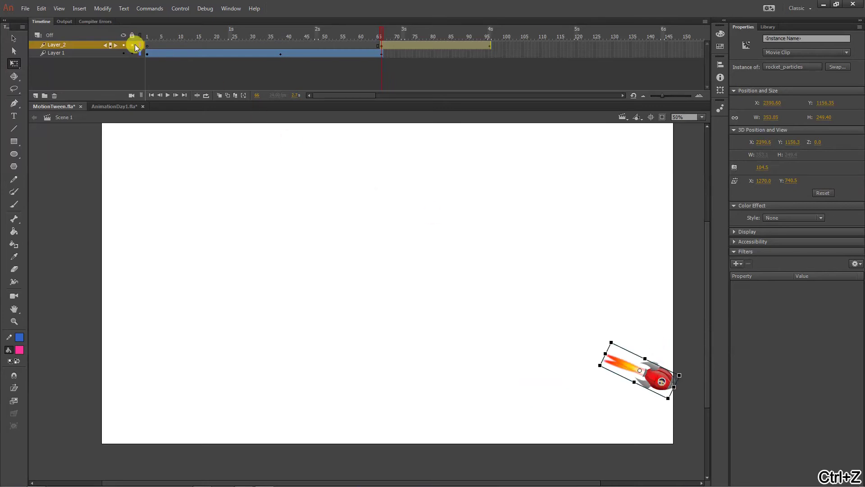
click(136, 46)
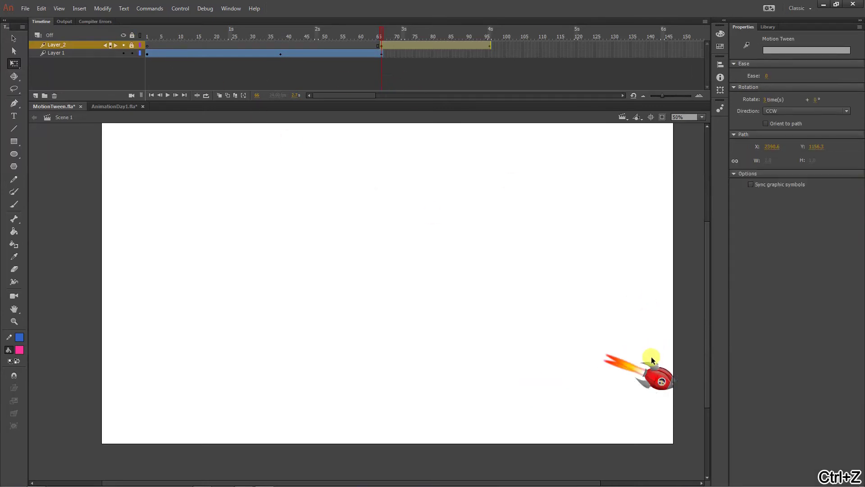
- Try dragging the path rocket's end position left, then undo it
click(648, 382)
drag(648, 382, 541, 407)
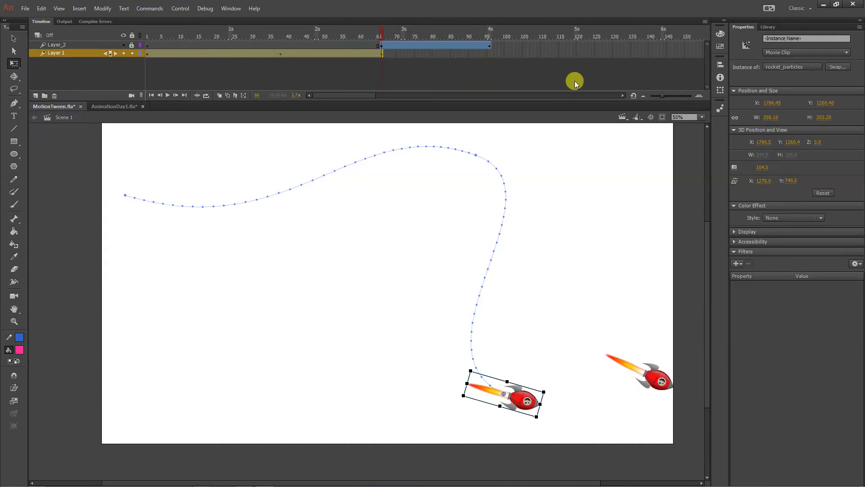
key(ctrl+z)
key(ctrl+z)
key(ctrl+z)
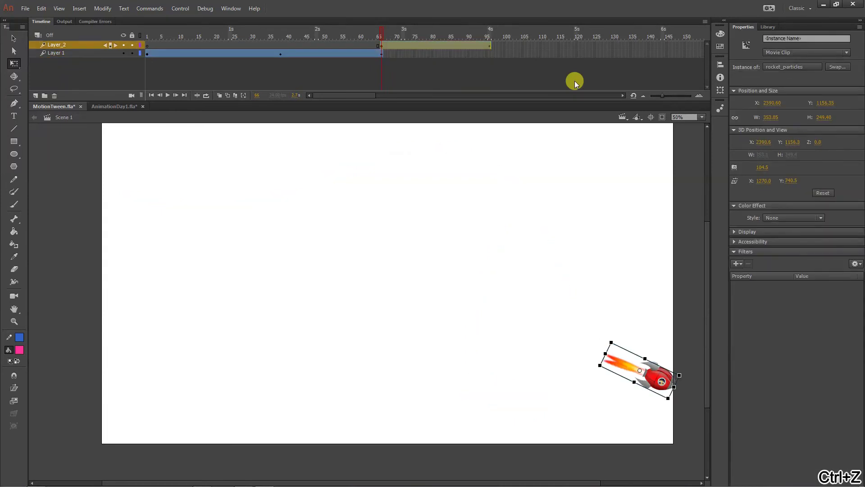
click(157, 54)
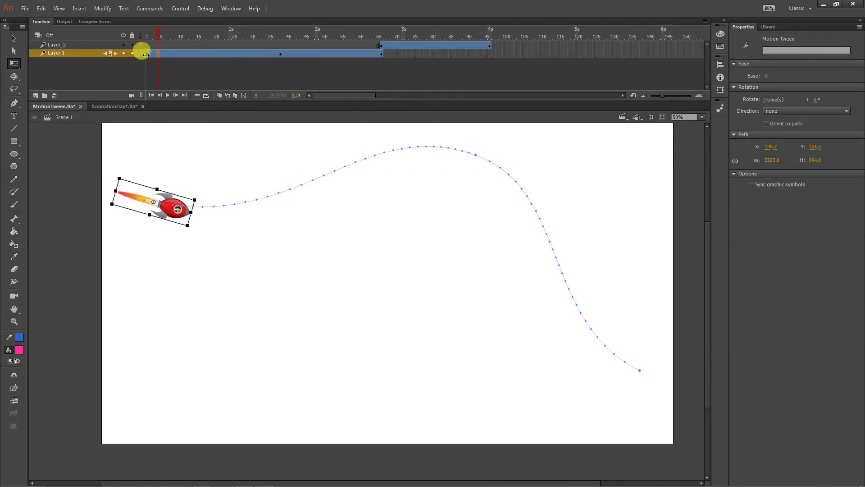
click(114, 106)
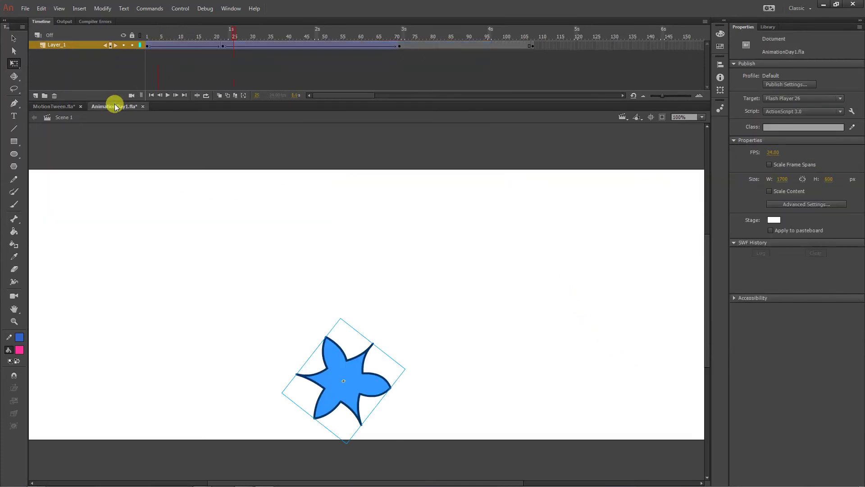
click(45, 106)
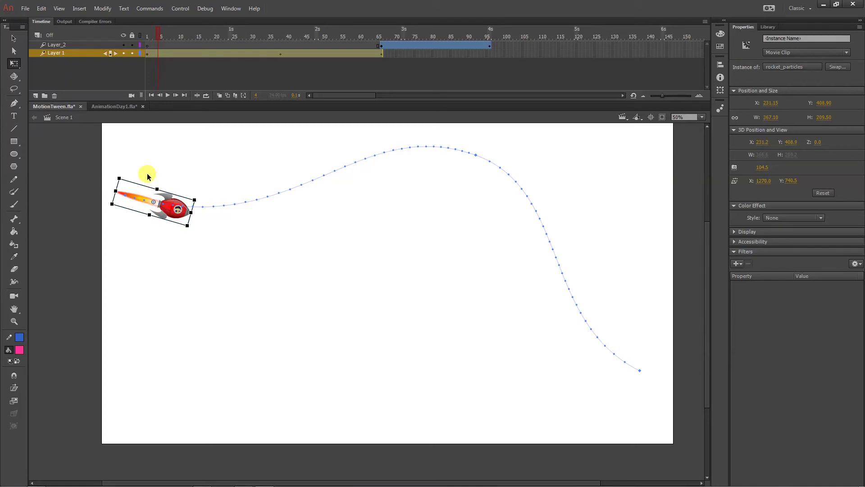
- Revert the rocket document to its last saved version
click(23, 7)
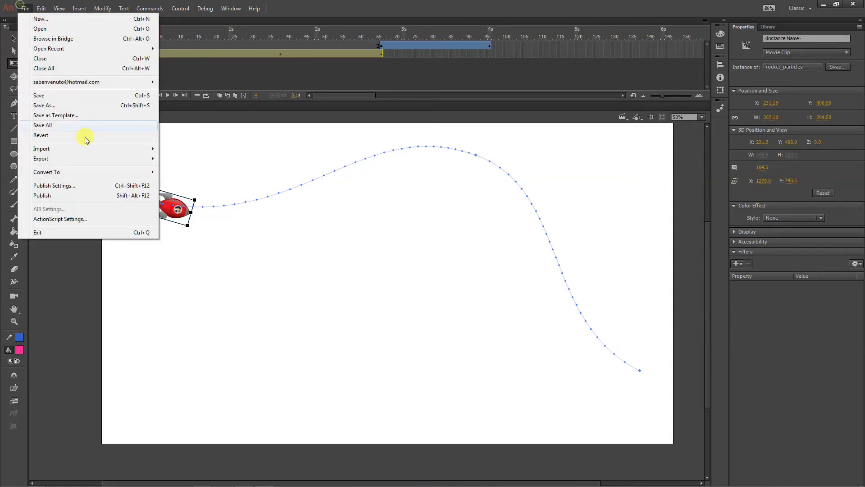
click(66, 134)
click(481, 255)
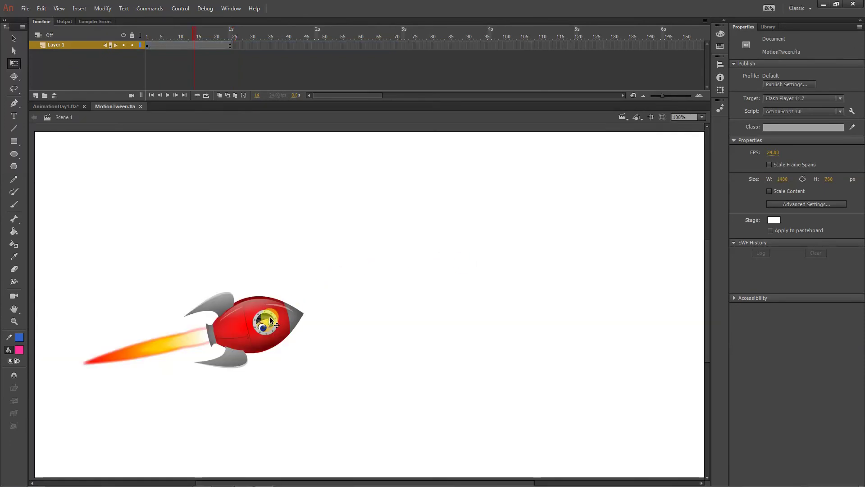
- Experiment with moving the rocket's anchor point, undo the changes, and return to AnimationDay1.fla
click(269, 316)
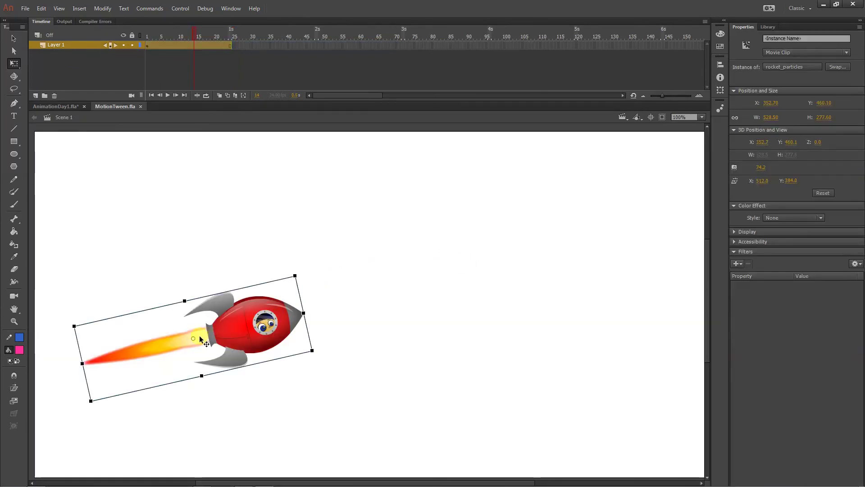
mouse_move(193, 338)
mouse_down()
mouse_move(213, 333)
mouse_move(163, 343)
mouse_move(197, 337)
mouse_up()
mouse_move(313, 350)
mouse_down()
mouse_move(315, 332)
mouse_move(311, 341)
mouse_up()
key(ctrl+z)
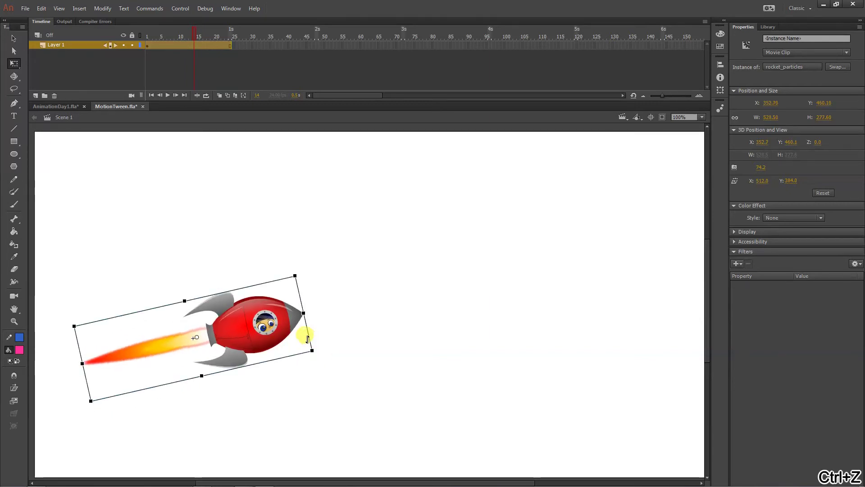
drag(198, 336, 309, 332)
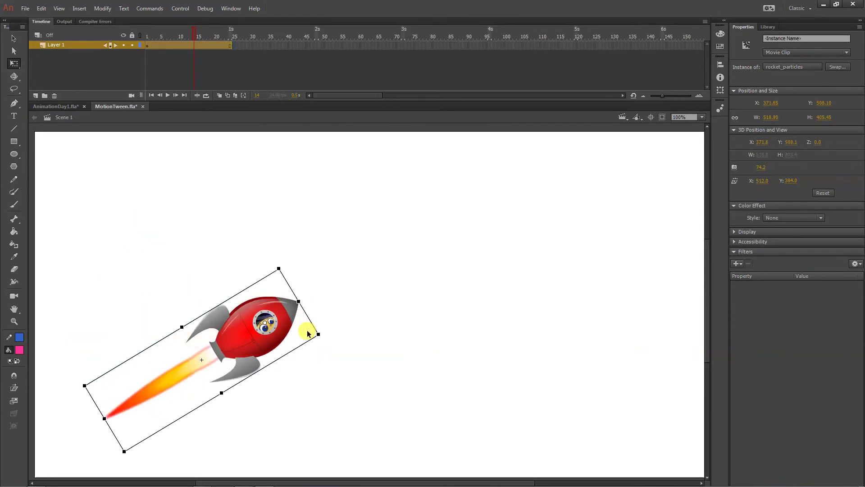
key(ctrl+z)
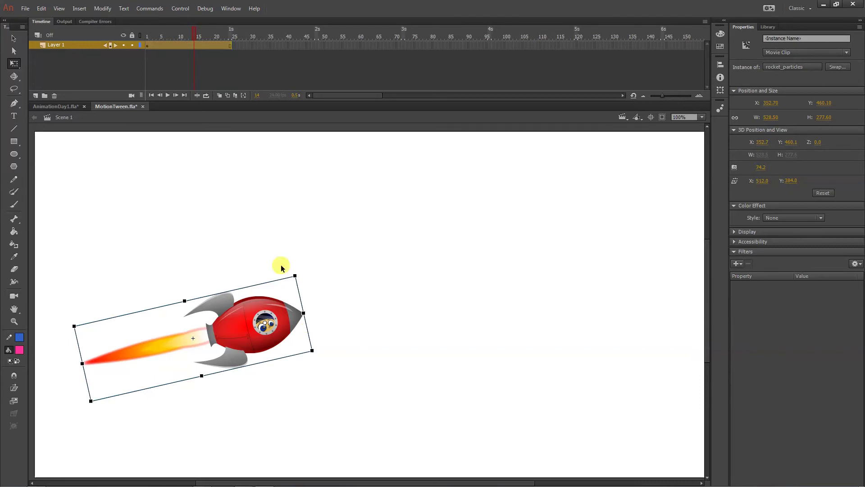
click(54, 107)
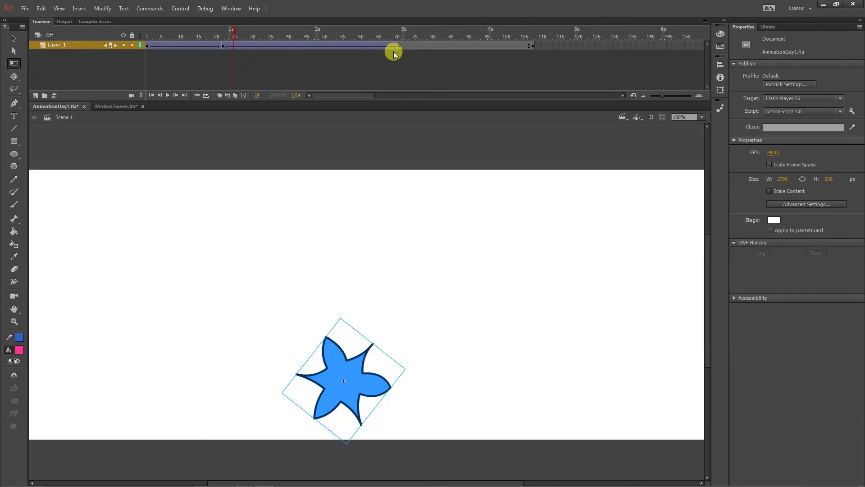
click(221, 46)
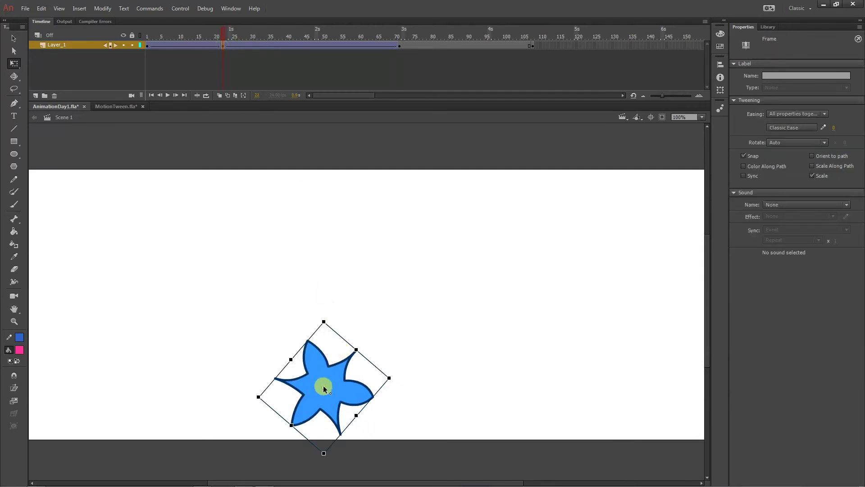
click(291, 427)
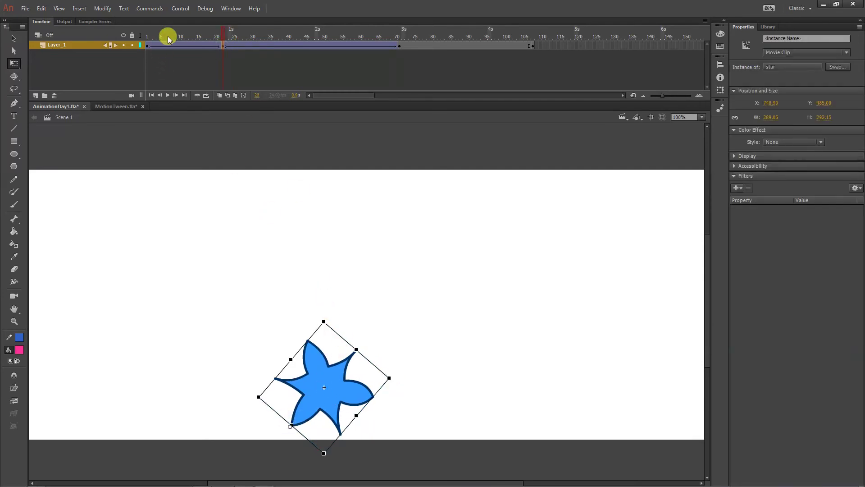
drag(167, 36, 258, 37)
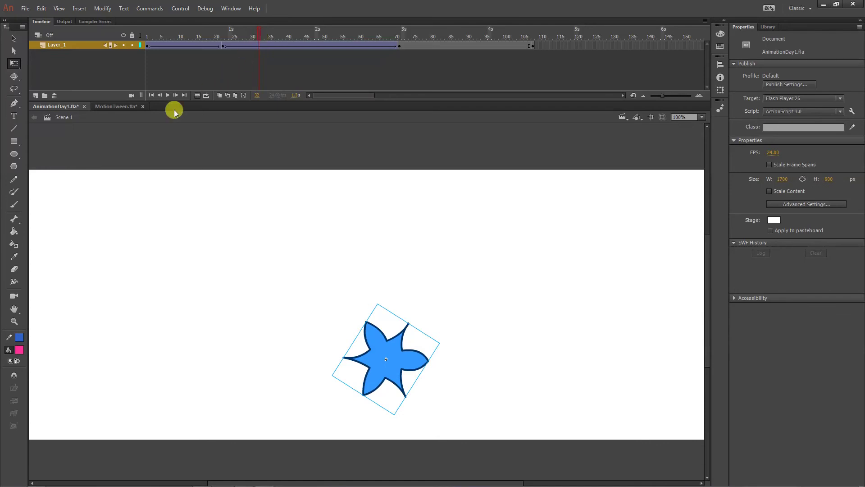
click(114, 108)
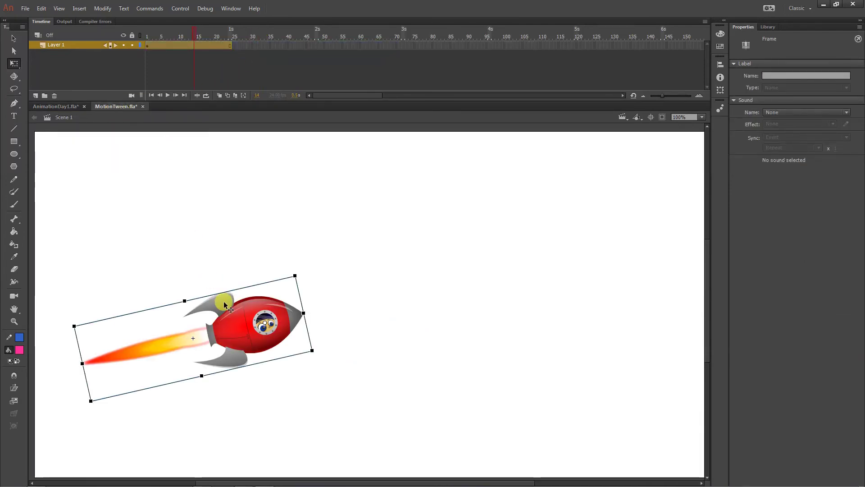
click(234, 309)
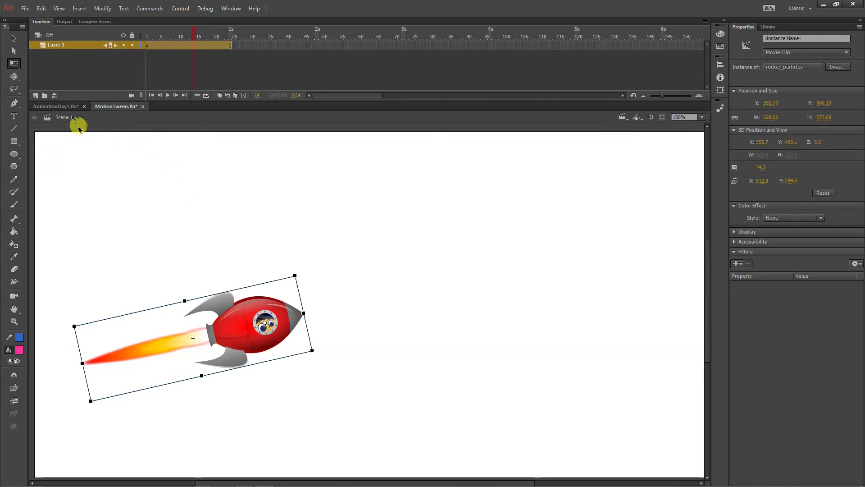
- Add Layer_3 in AnimationDay1 and draw a pink rectangle at the stage's upper left
click(60, 108)
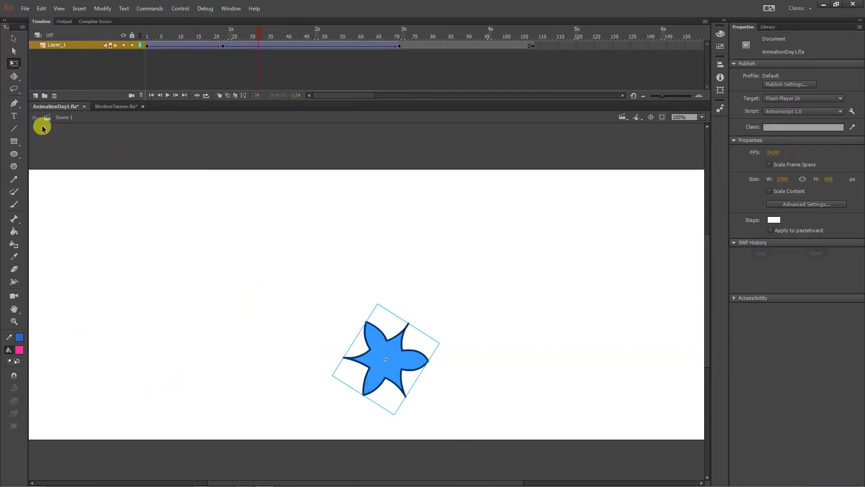
click(35, 95)
click(14, 141)
drag(116, 216, 217, 266)
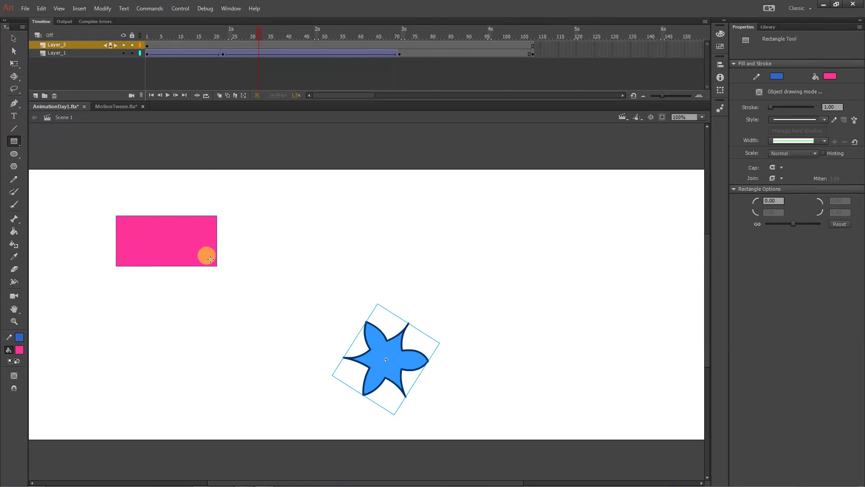
key(v)
double_click(191, 247)
- Try a motion tween on Layer_3, cancelling the convert-to-symbol prompt
right_click(188, 45)
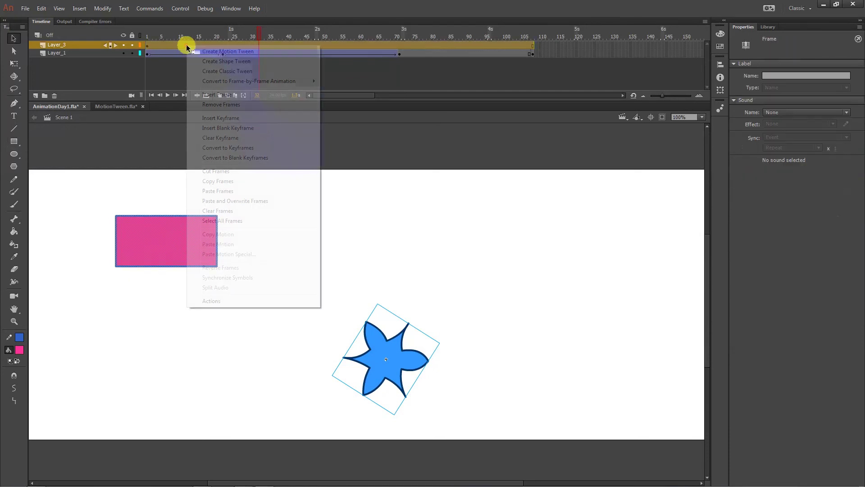
click(196, 51)
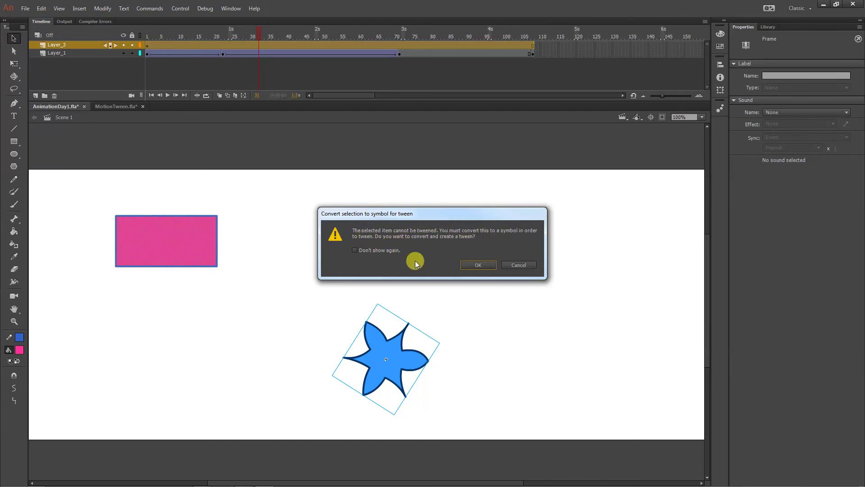
click(532, 267)
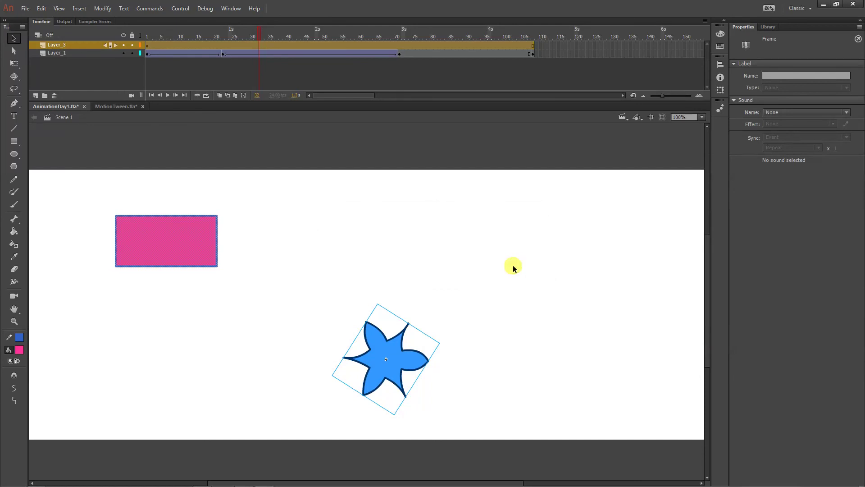
- Motion-tween the pink rectangle as a symbol, view the Library, then undo the conversion
right_click(191, 235)
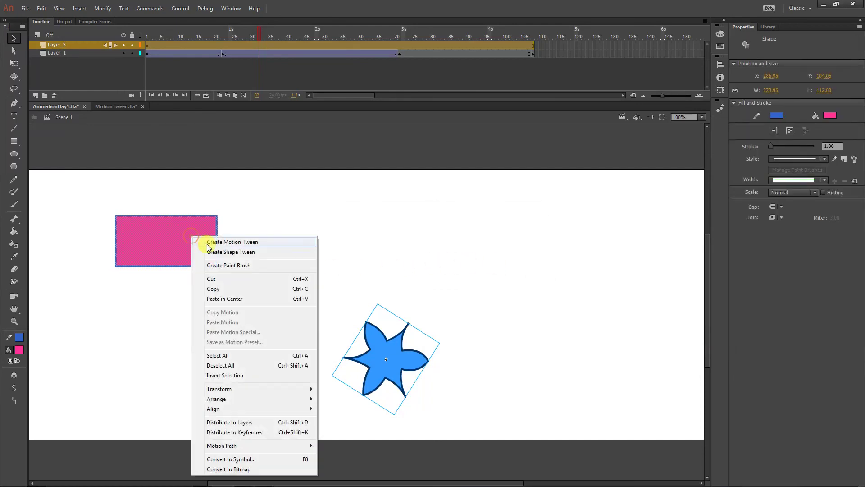
click(209, 243)
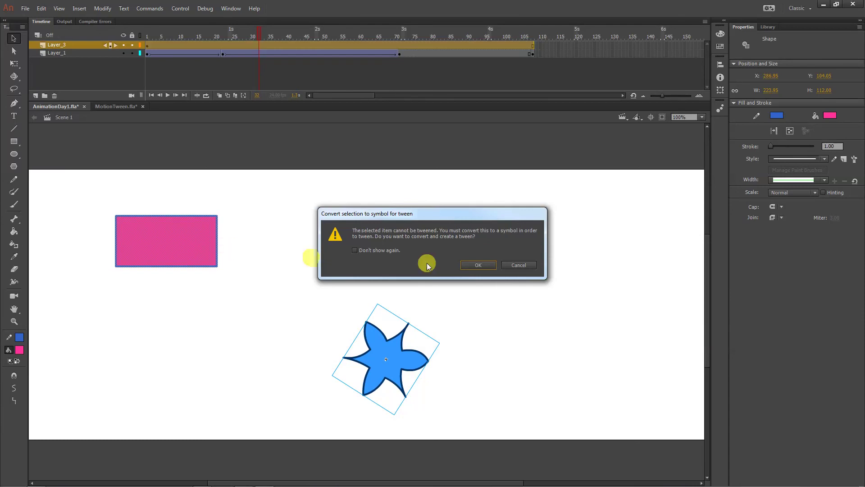
click(480, 265)
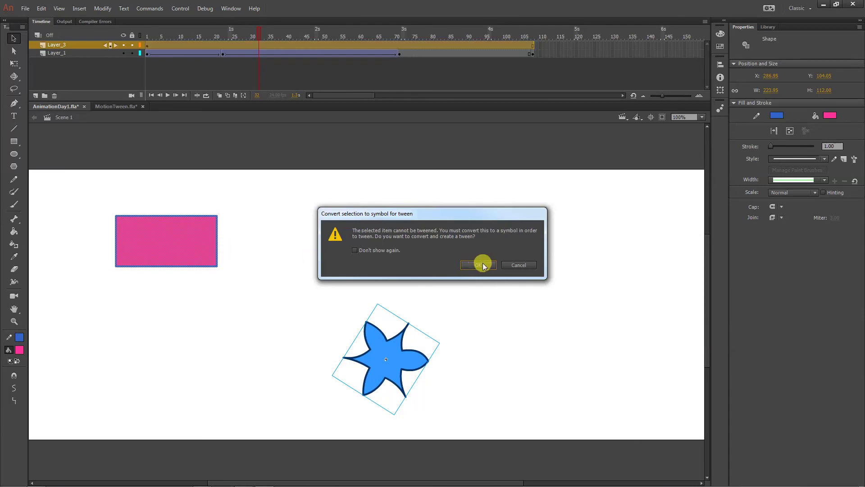
click(766, 28)
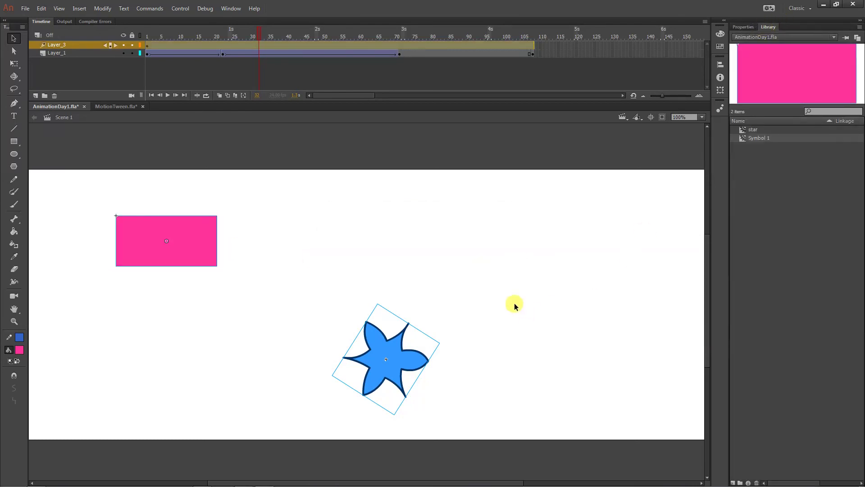
key(ctrl+z)
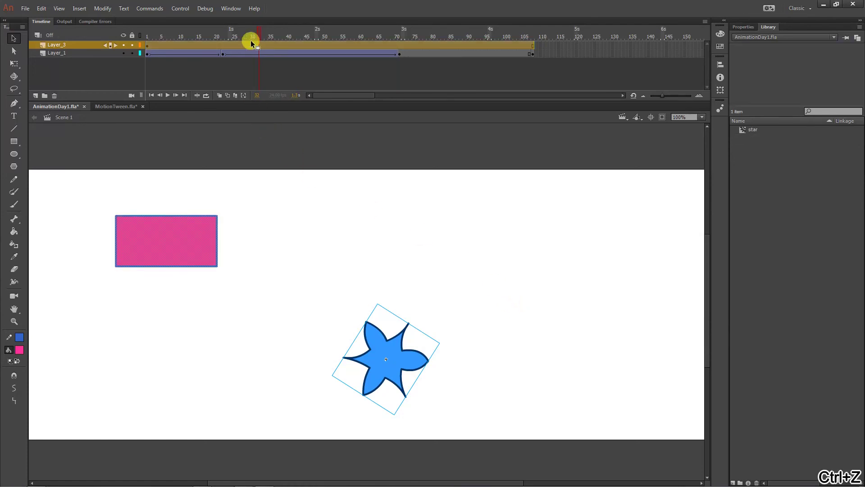
- Try a classic tween at frame 40 on Layer_3, undo it, and select Tween 1 in the Library
click(288, 38)
right_click(289, 44)
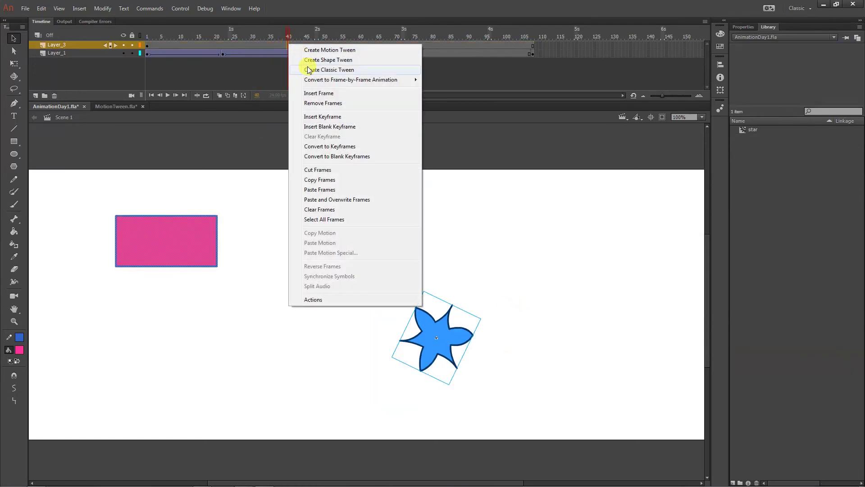
click(308, 69)
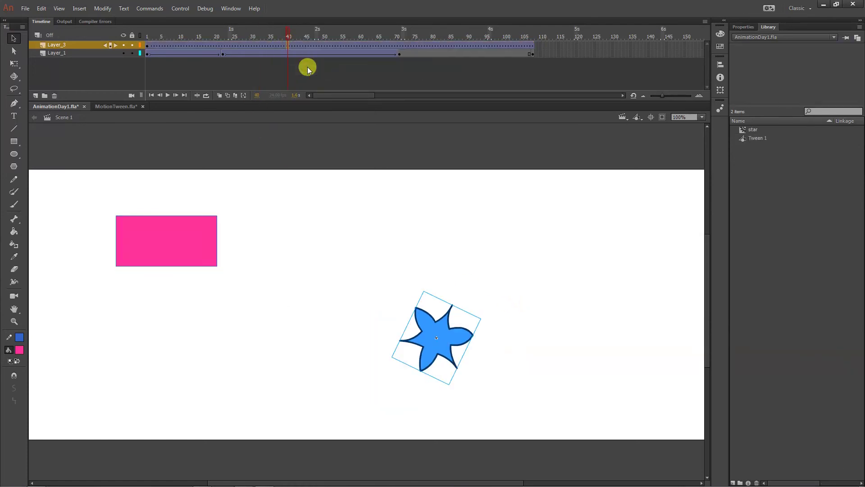
key(ctrl+z)
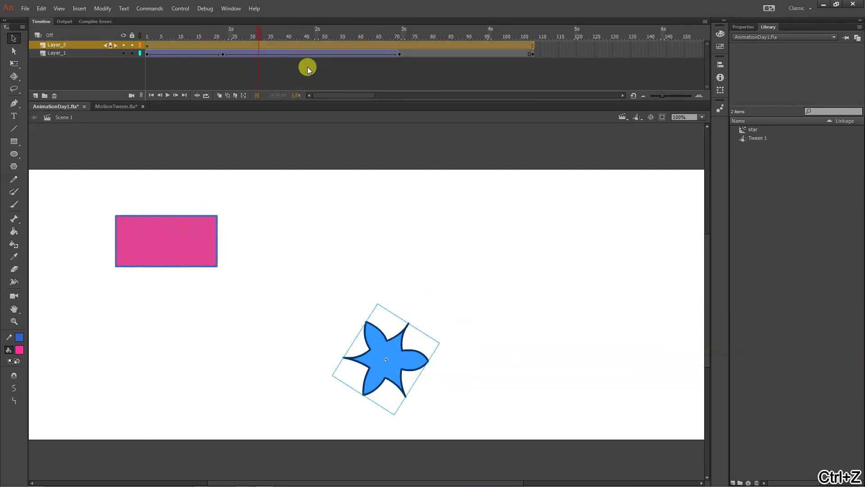
click(761, 140)
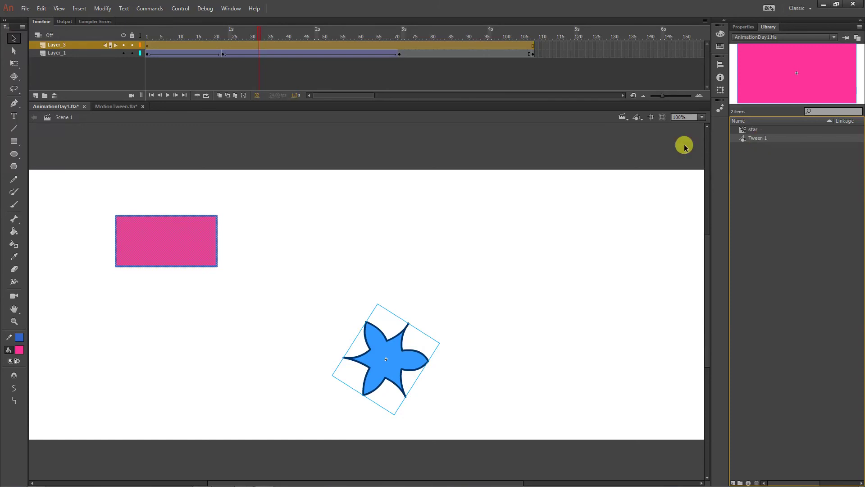
key(ctrl+z)
key(ctrl+z)
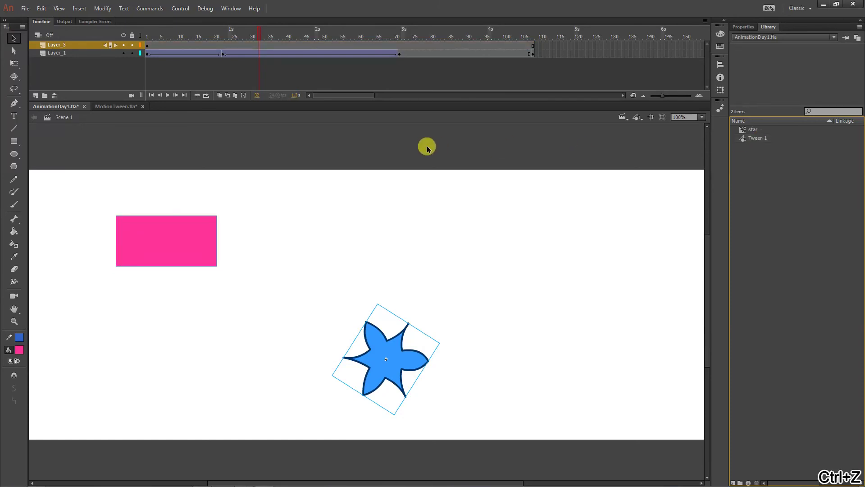
click(761, 139)
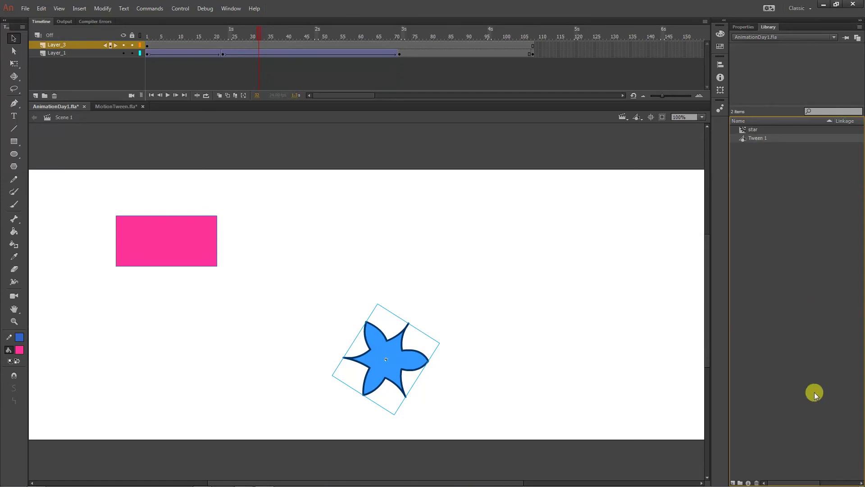
- Delete the Tween 1 symbol from the library and select the pink rectangle
click(757, 483)
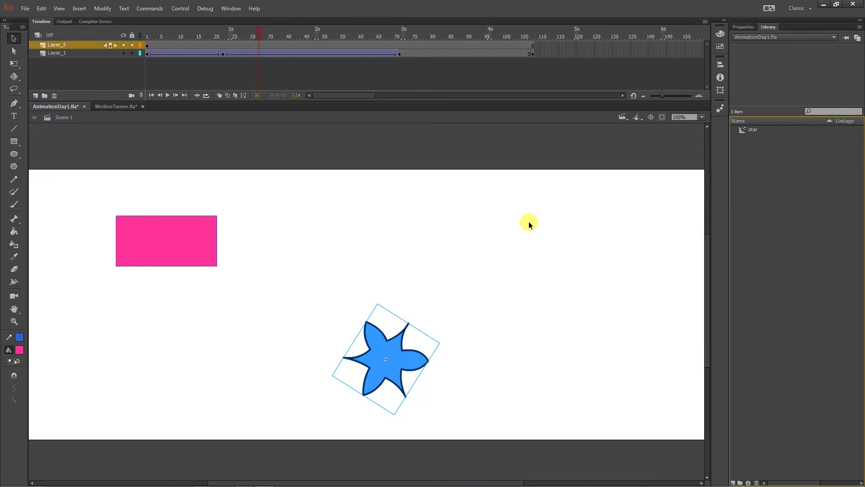
drag(86, 202, 271, 325)
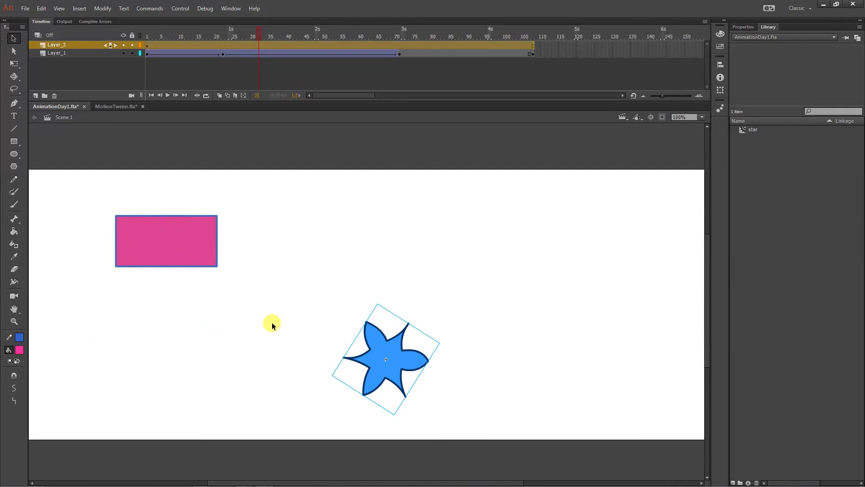
- Attempt a motion tween on Layer_3, cancel the symbol conversion, and deselect the rectangle
right_click(182, 45)
click(195, 49)
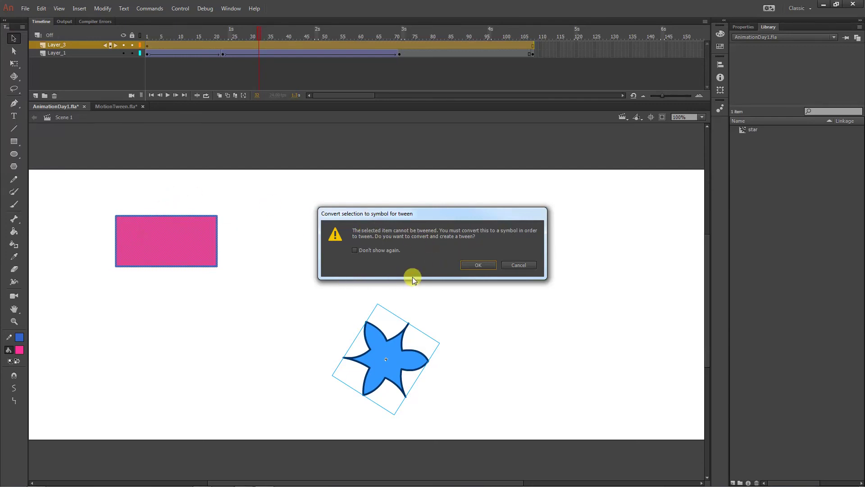
click(516, 265)
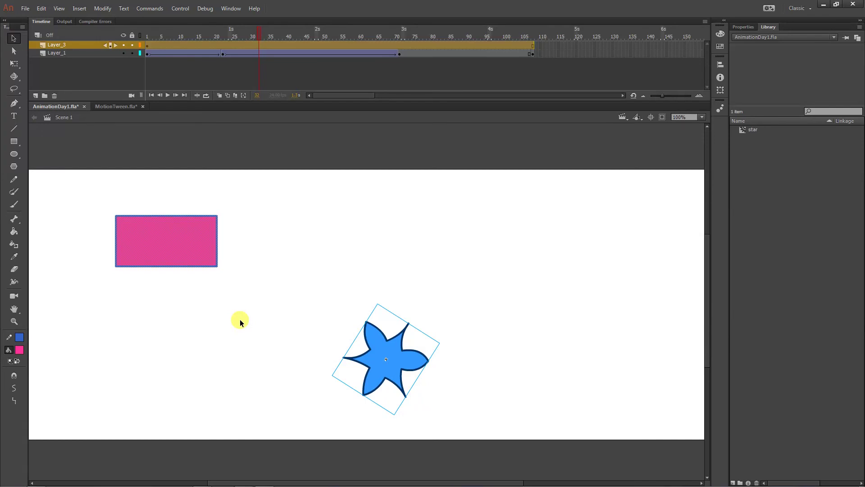
click(252, 315)
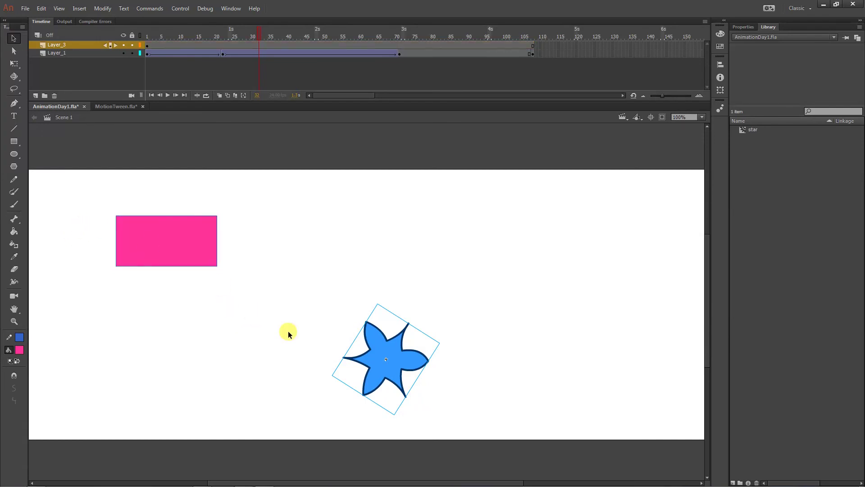